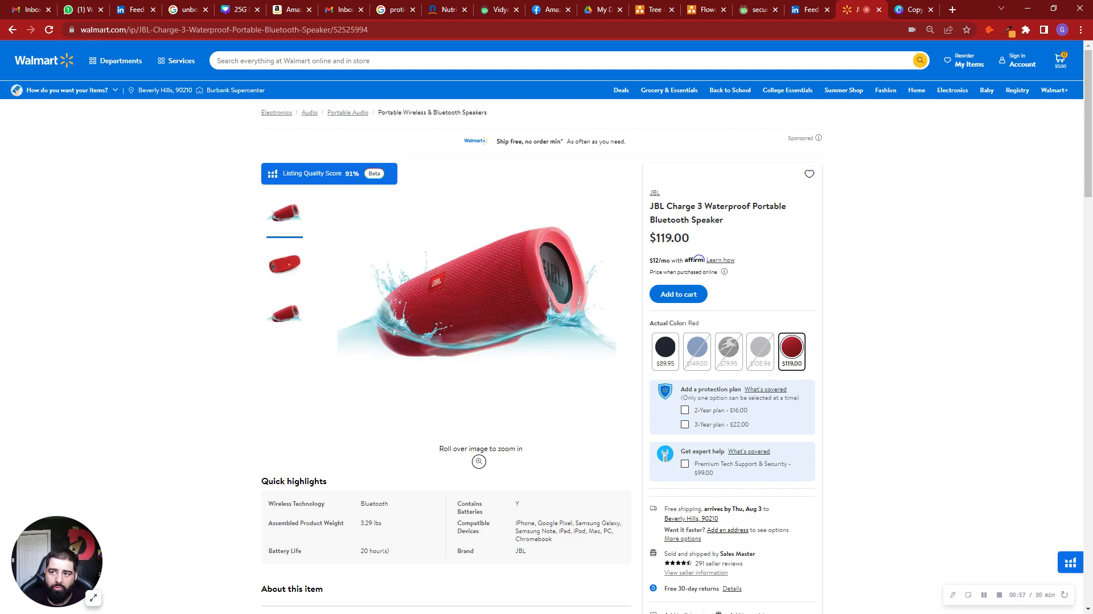
# Copy the Walmart listing's main photo of the splashing red JBL speaker into the blank Canva page, placing it in the upper-left corner.
pyautogui.click(903, 7)
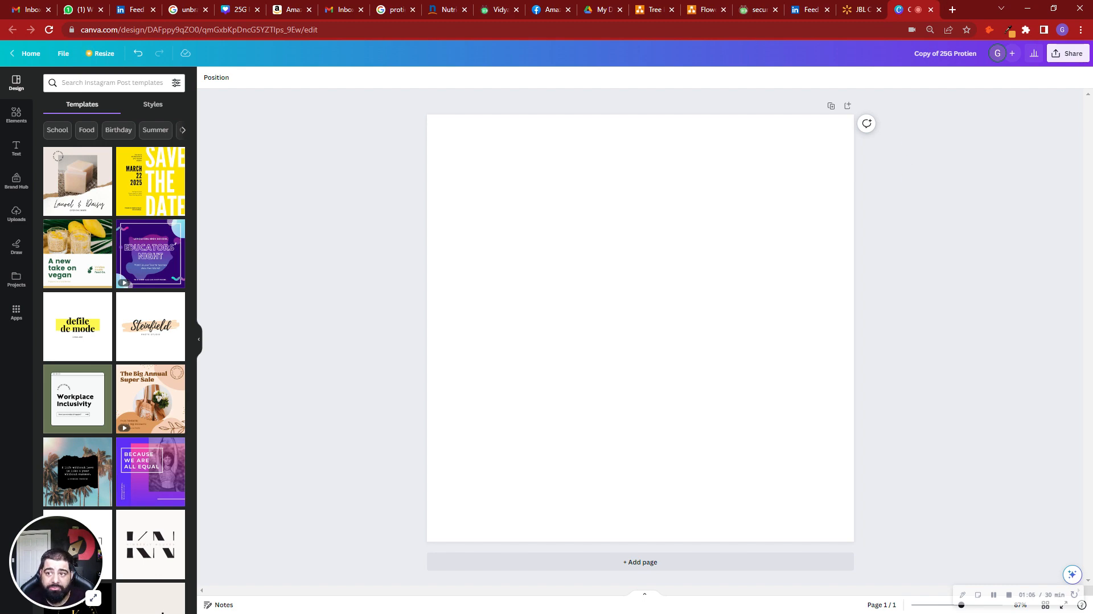
pyautogui.click(858, 12)
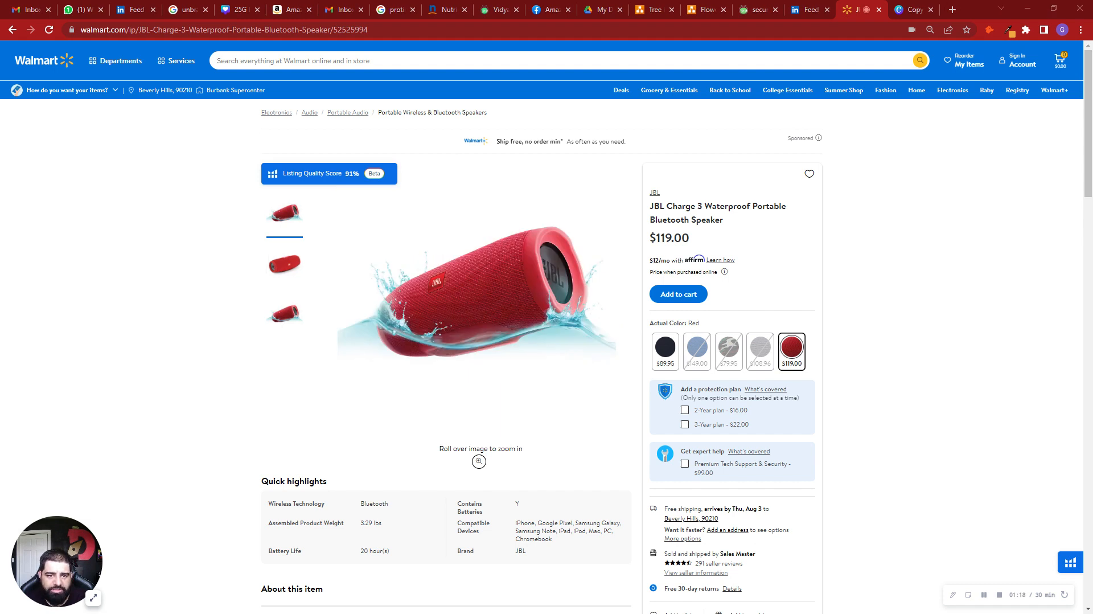
pyautogui.click(898, 17)
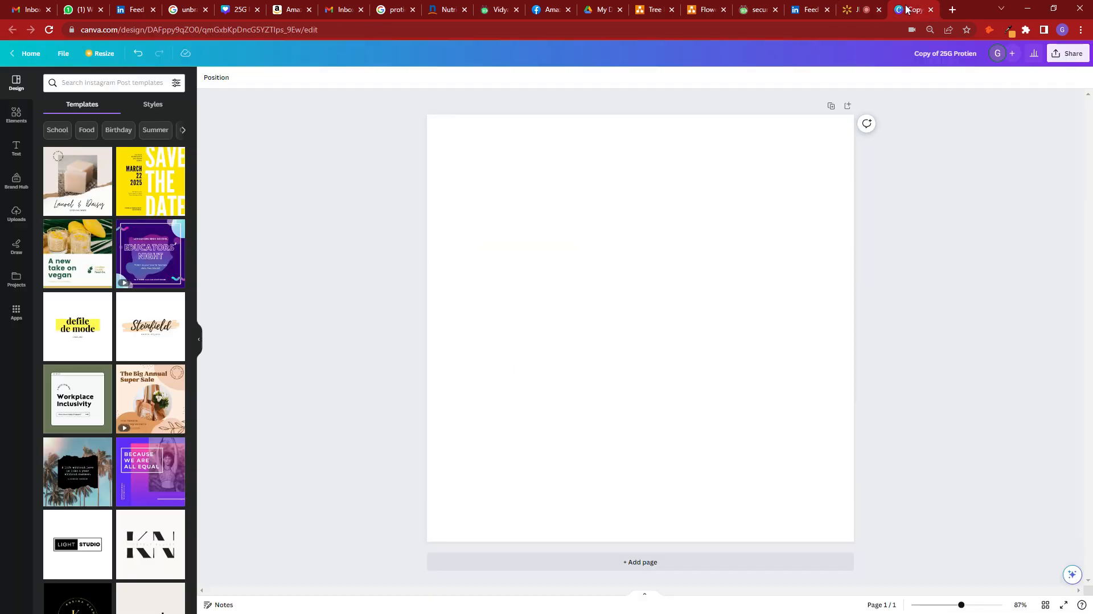
pyautogui.hotkey('ctrl', 'v')
pyautogui.moveTo(655, 339); pyautogui.dragTo(563, 212)
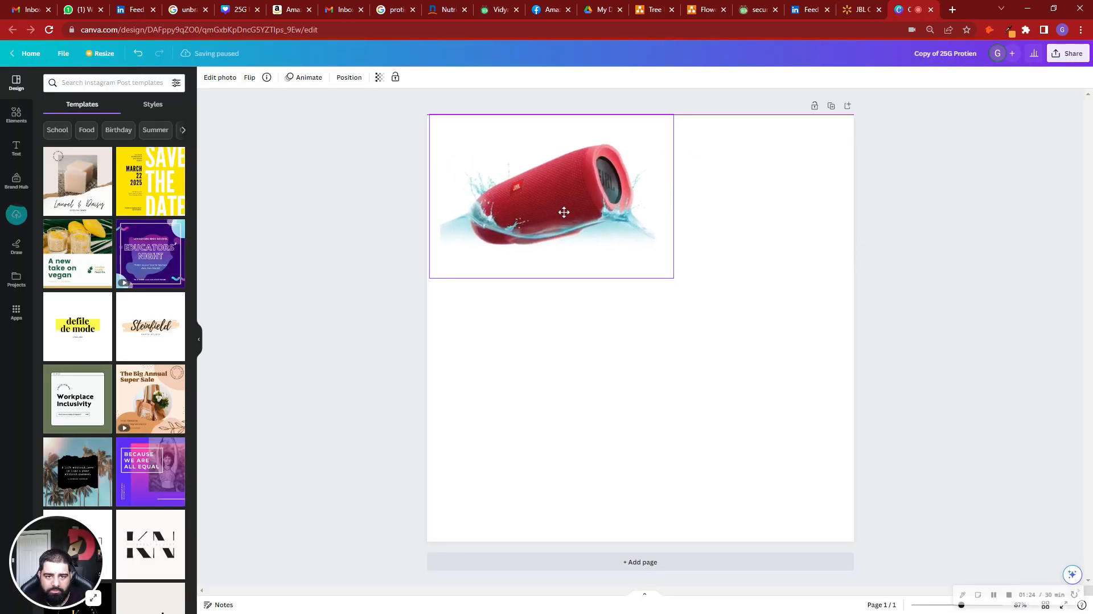
# Copy the Walmart listing's second speaker photo into the Canva page and place it directly below the splashing speaker.
pyautogui.click(856, 9)
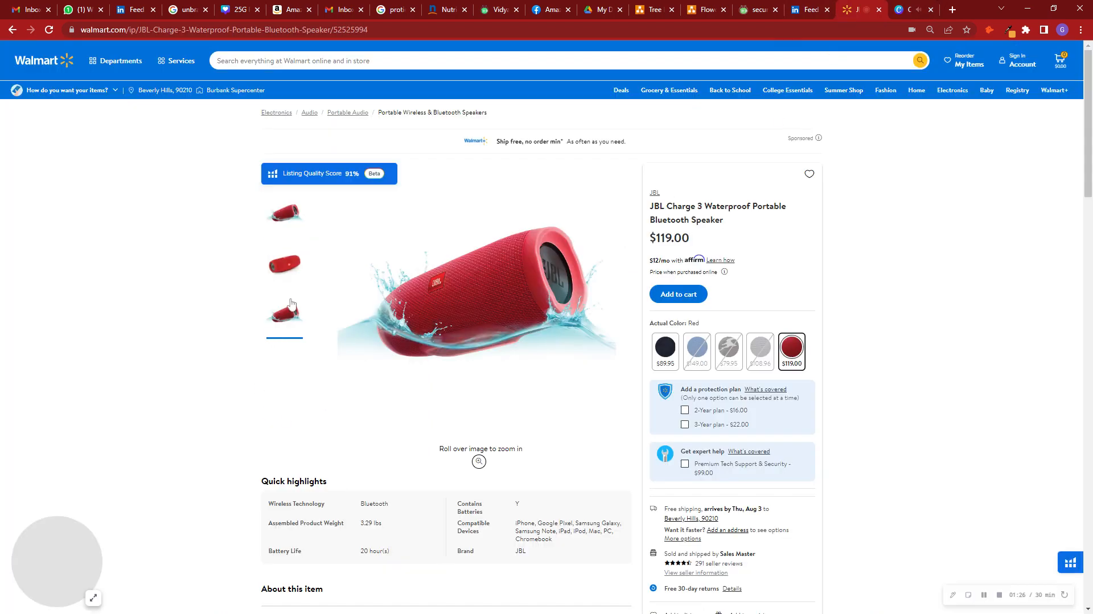
pyautogui.click(291, 261)
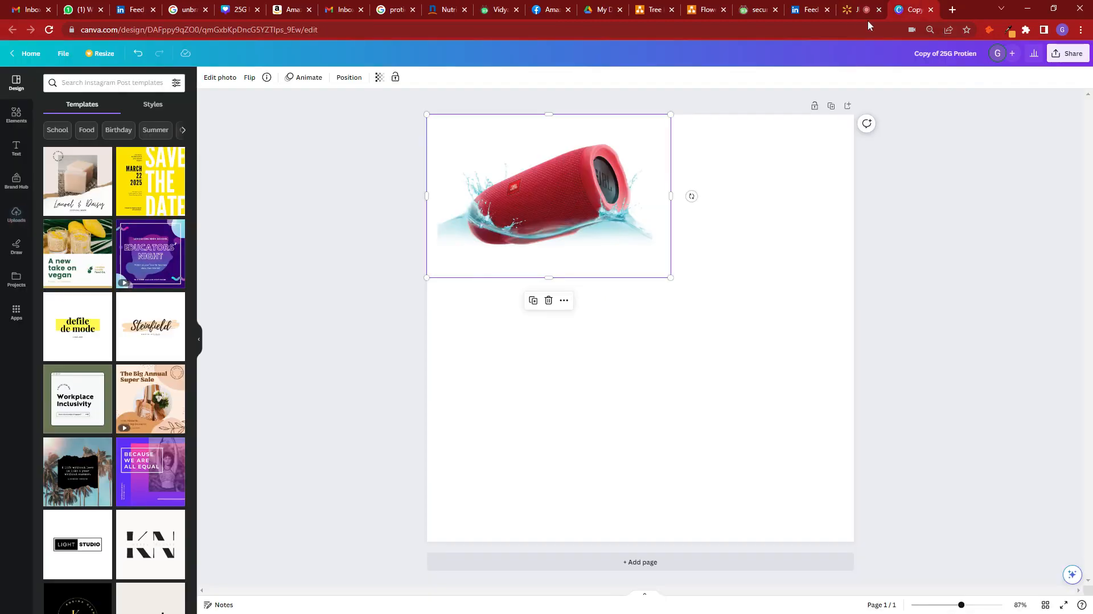
pyautogui.click(926, 9)
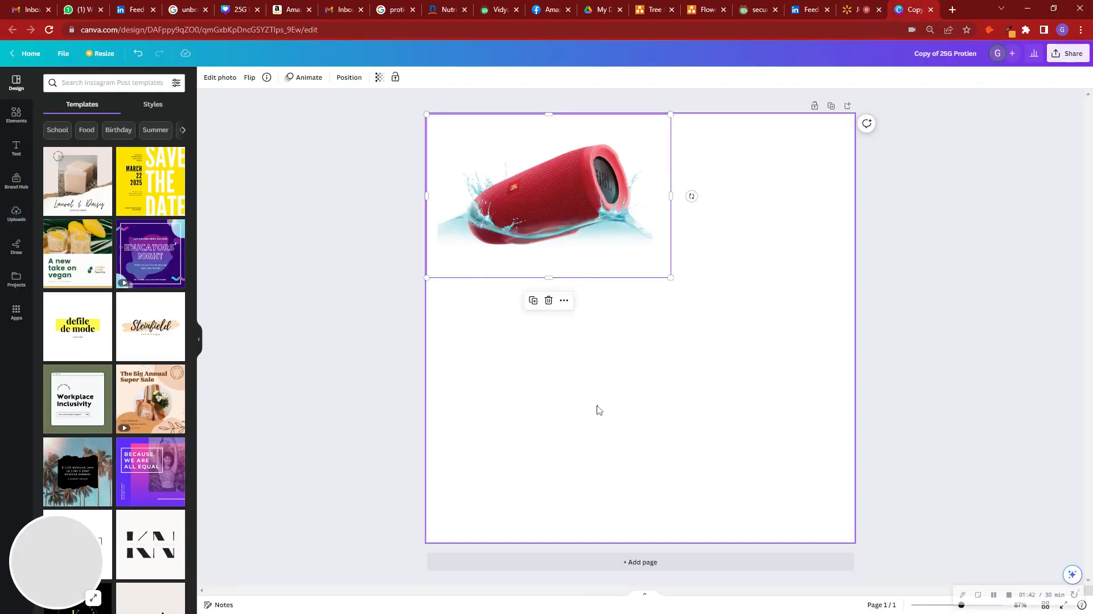
pyautogui.hotkey('ctrl', 'v')
pyautogui.moveTo(625, 338); pyautogui.dragTo(537, 360)
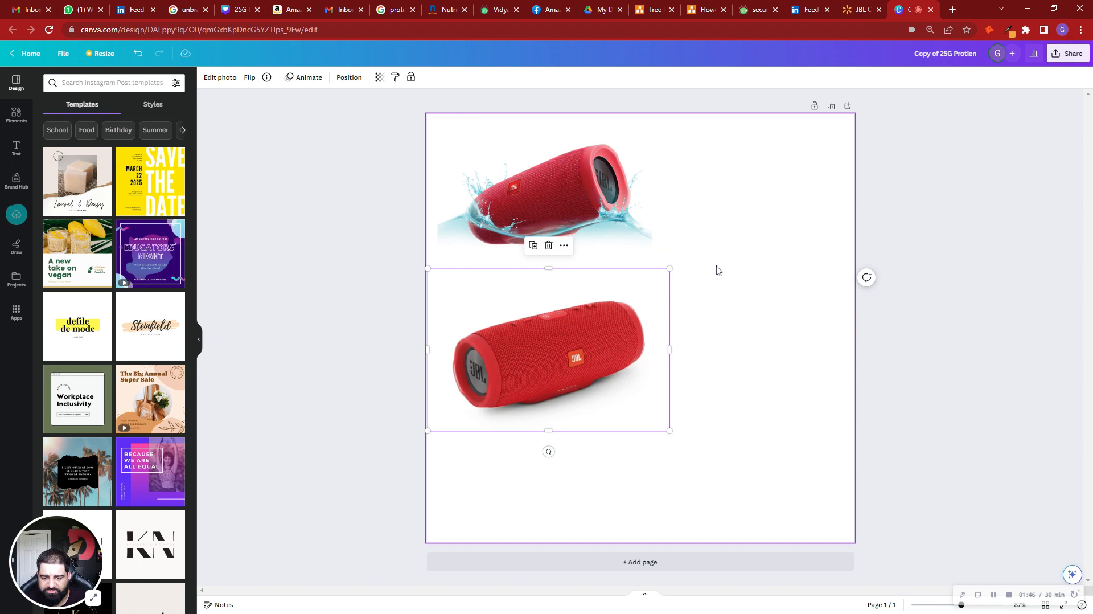
pyautogui.click(719, 270)
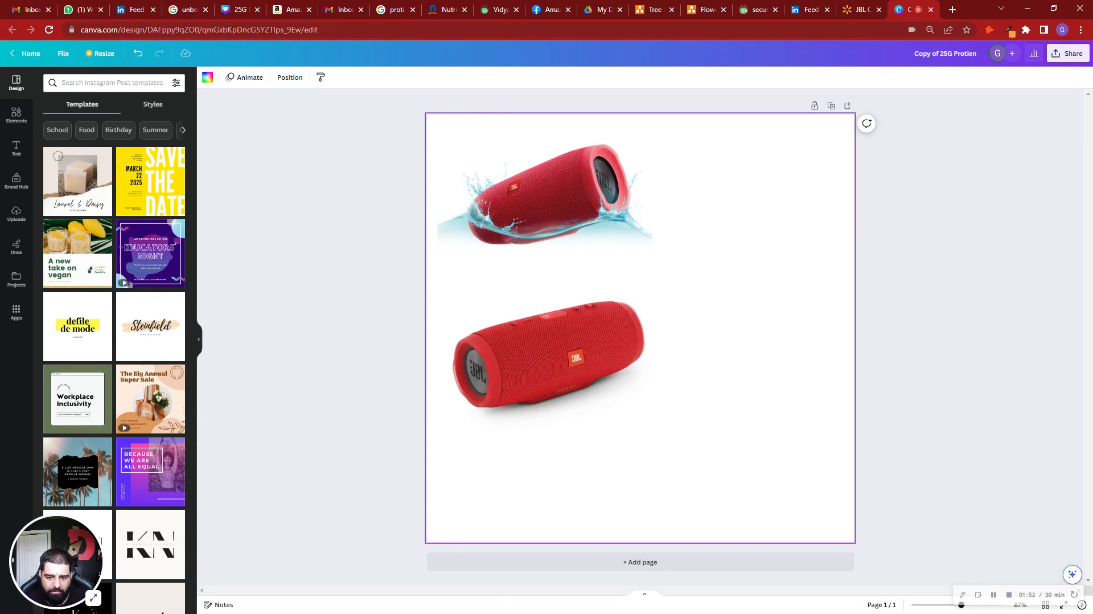
# Remove the backgrounds of both speaker photos with BG Remover.
pyautogui.click(558, 197)
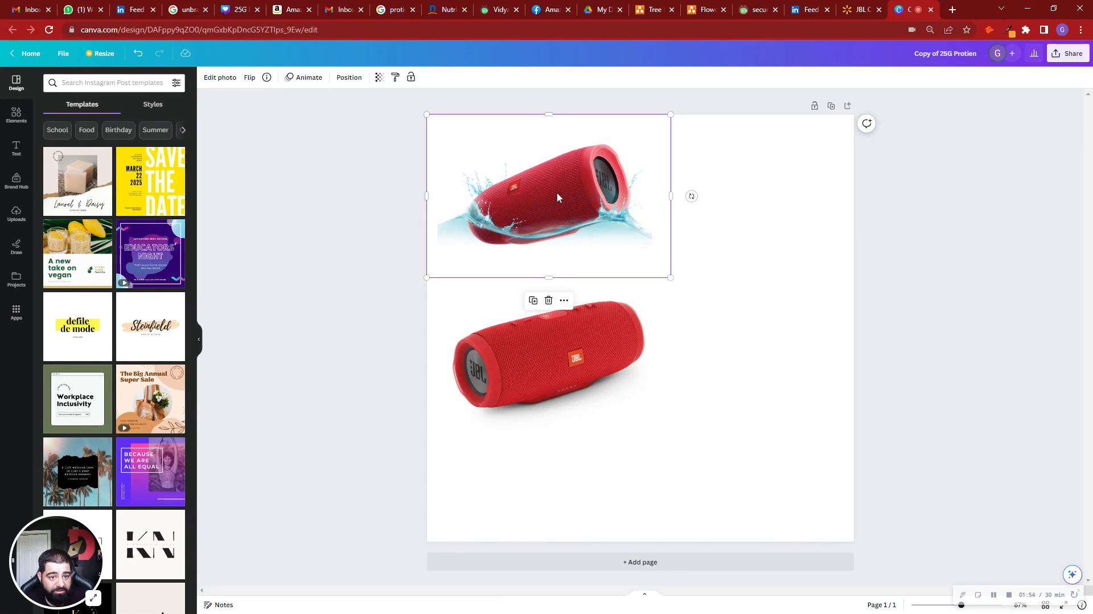
pyautogui.moveTo(558, 199)
pyautogui.mouseDown()
pyautogui.moveTo(588, 198)
pyautogui.moveTo(562, 199)
pyautogui.mouseUp()
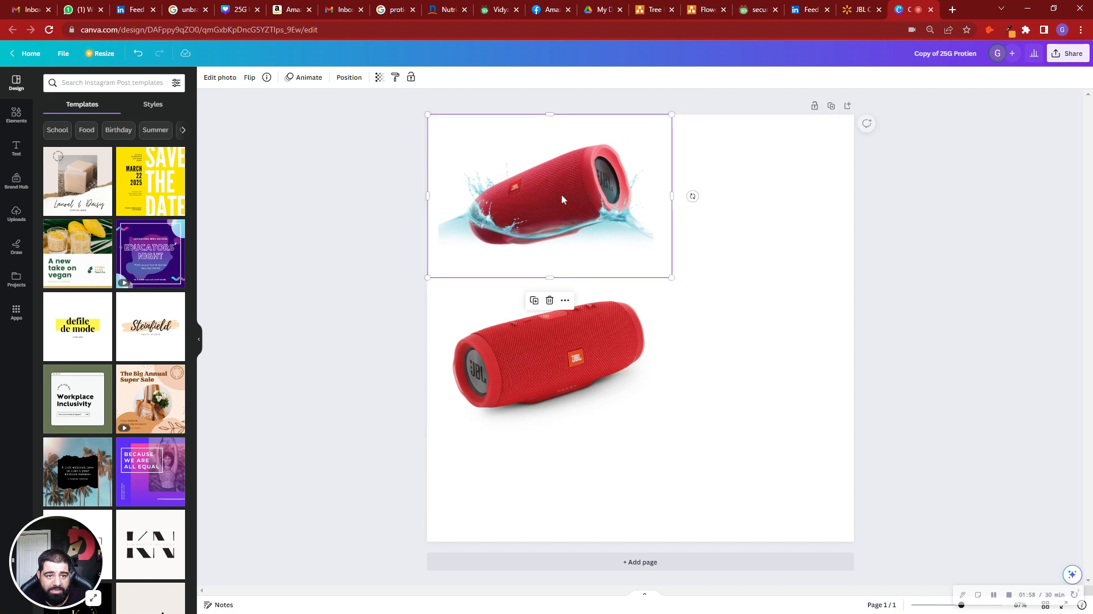
pyautogui.click(219, 77)
pyautogui.click(52, 159)
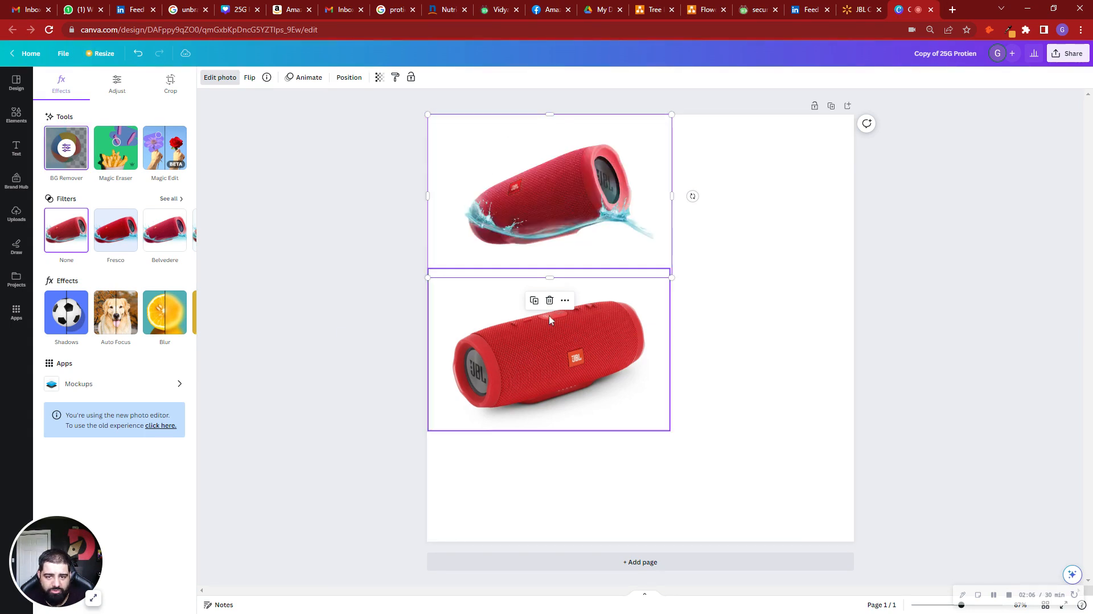
pyautogui.click(508, 362)
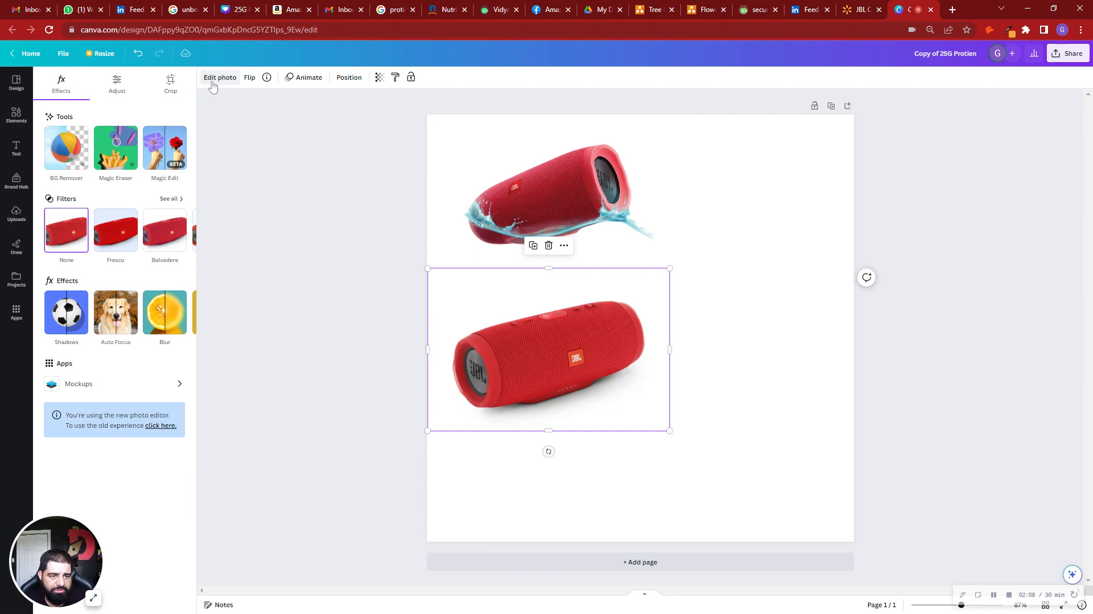
pyautogui.click(53, 172)
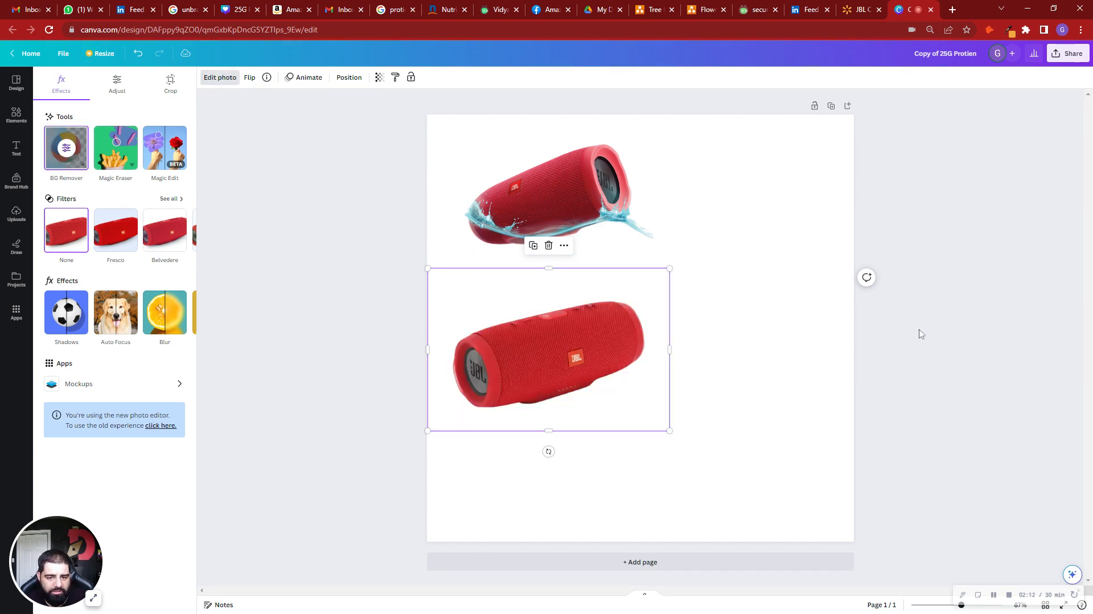
# Try Magic Eraser above the speaker in the splash photo and replace its changes with BG Remover.
pyautogui.click(555, 223)
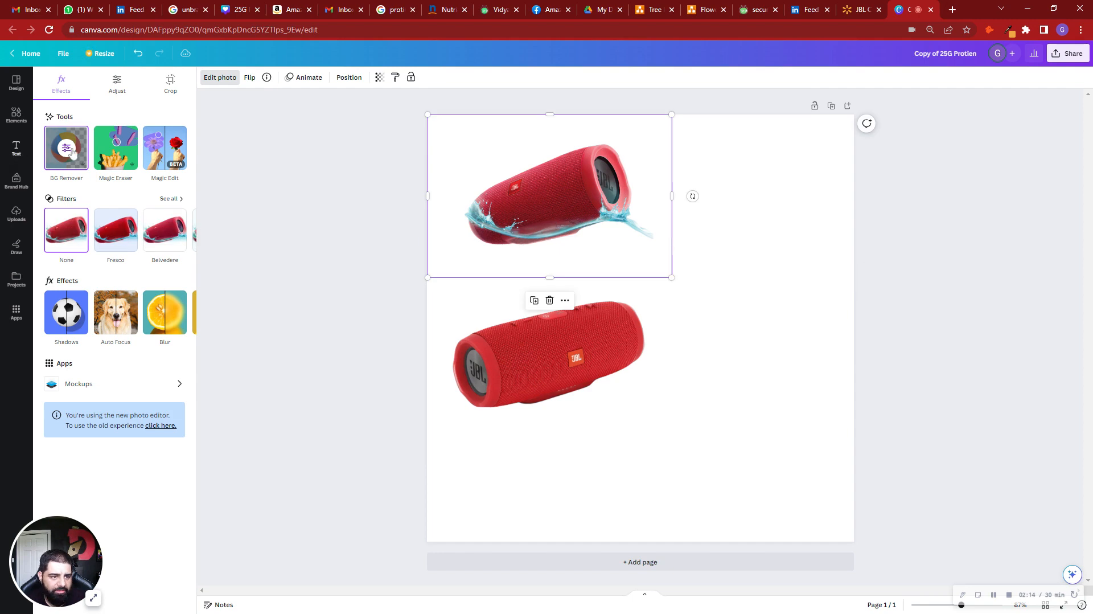
pyautogui.click(116, 146)
pyautogui.click(601, 358)
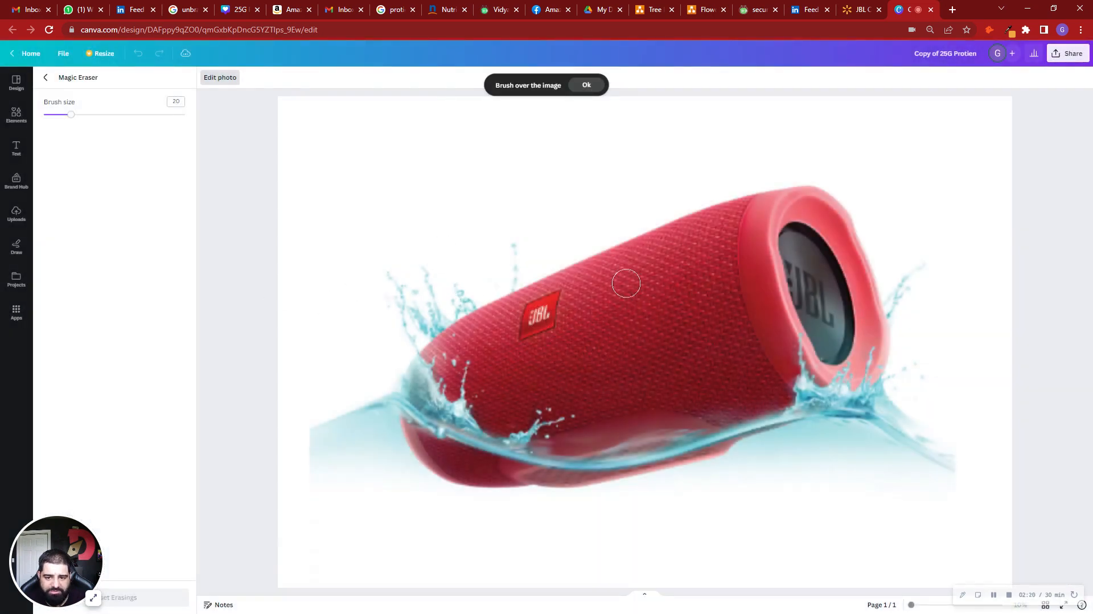
pyautogui.moveTo(551, 248)
pyautogui.mouseDown()
pyautogui.moveTo(626, 196)
pyautogui.moveTo(715, 165)
pyautogui.moveTo(829, 153)
pyautogui.moveTo(905, 170)
pyautogui.moveTo(913, 239)
pyautogui.moveTo(924, 231)
pyautogui.moveTo(978, 324)
pyautogui.mouseUp()
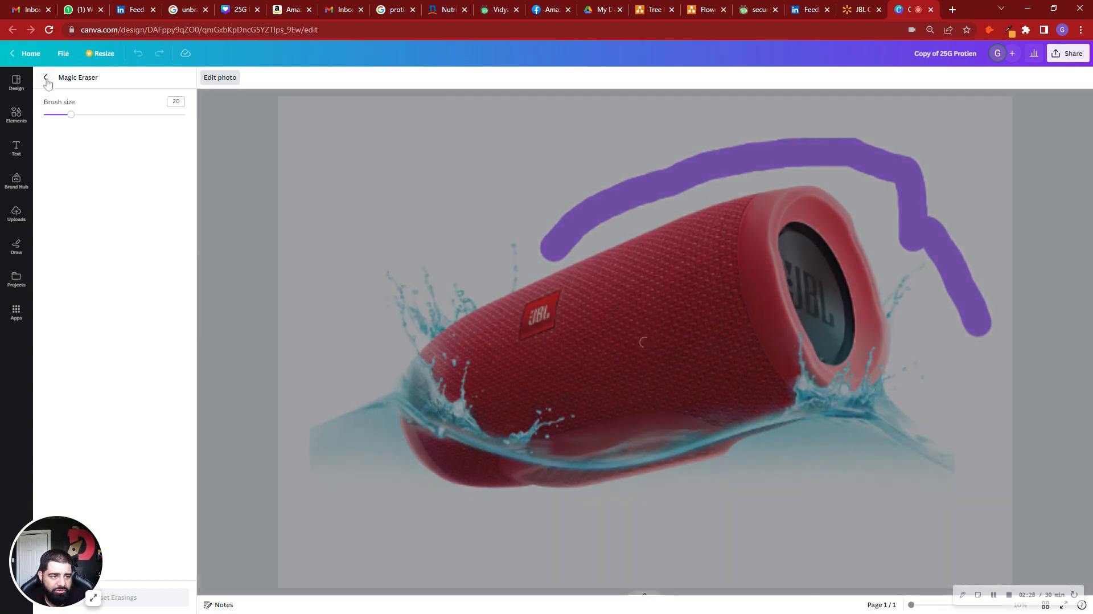
pyautogui.click(46, 78)
pyautogui.click(66, 147)
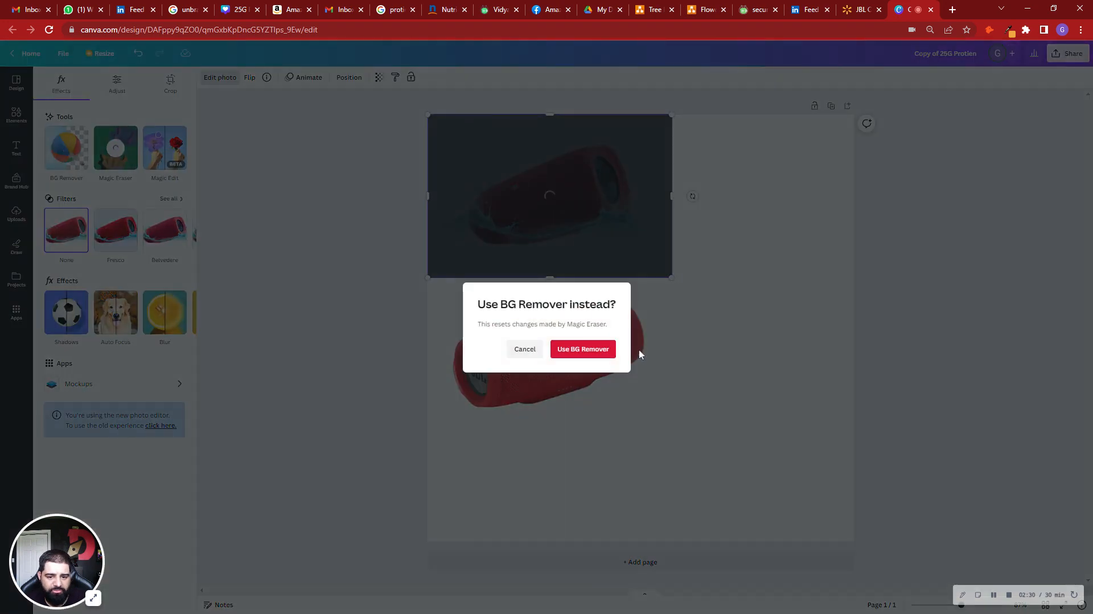
pyautogui.click(593, 350)
pyautogui.click(780, 307)
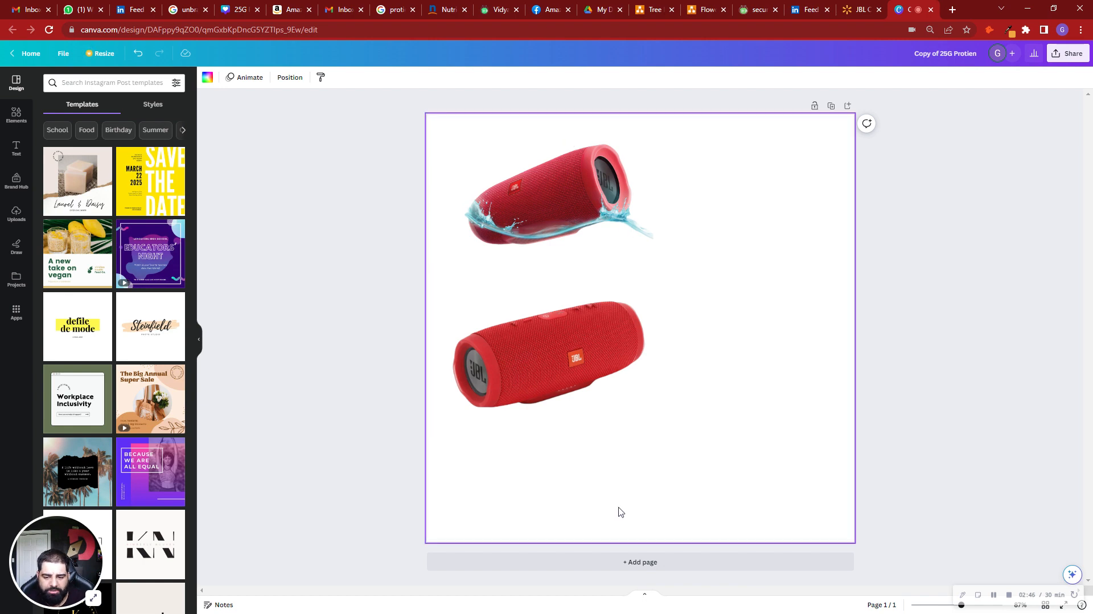
# Add a second page and copy the splashing speaker photo onto it, placing it in the page's lower right area.
pyautogui.click(625, 562)
pyautogui.scroll(8, 651, 403)
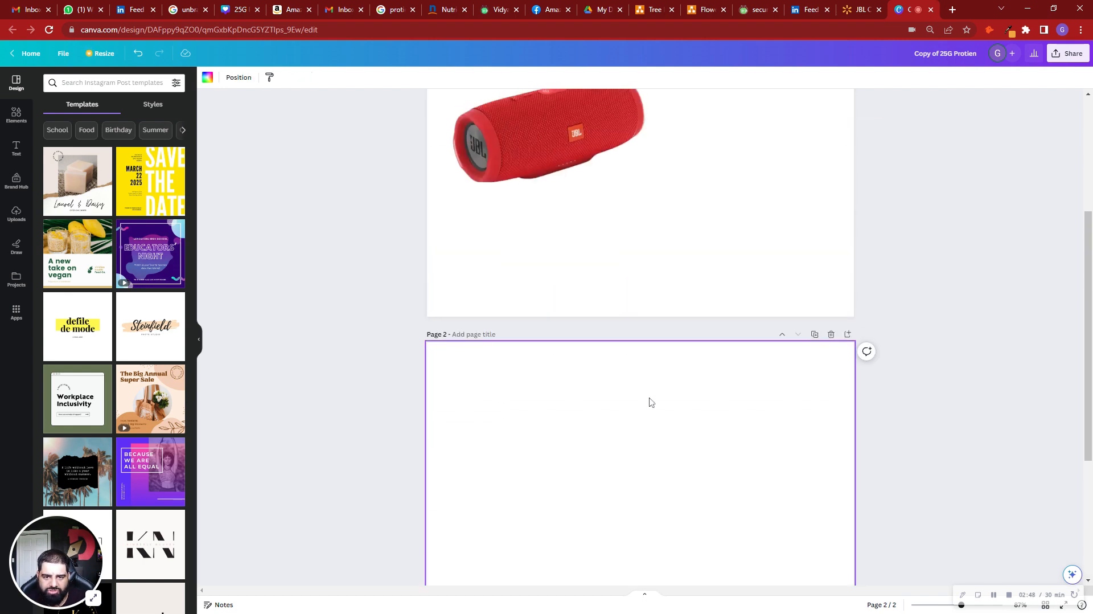
pyautogui.click(594, 170)
pyautogui.hotkey('ctrl', 'c')
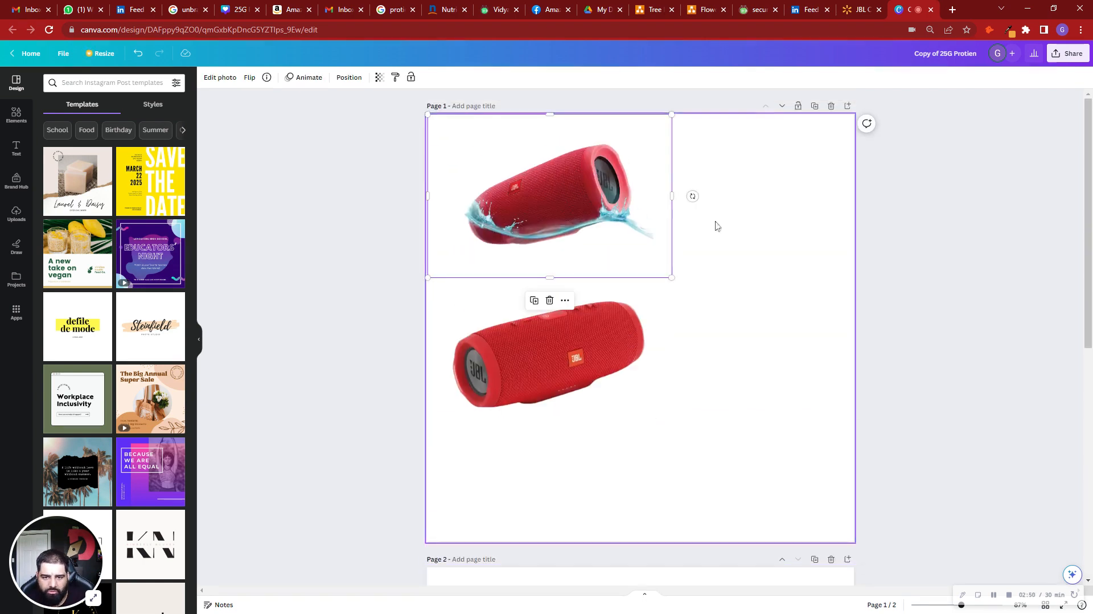
pyautogui.scroll(-8, 715, 225)
pyautogui.hotkey('ctrl', 'v')
pyautogui.moveTo(577, 194); pyautogui.dragTo(696, 365)
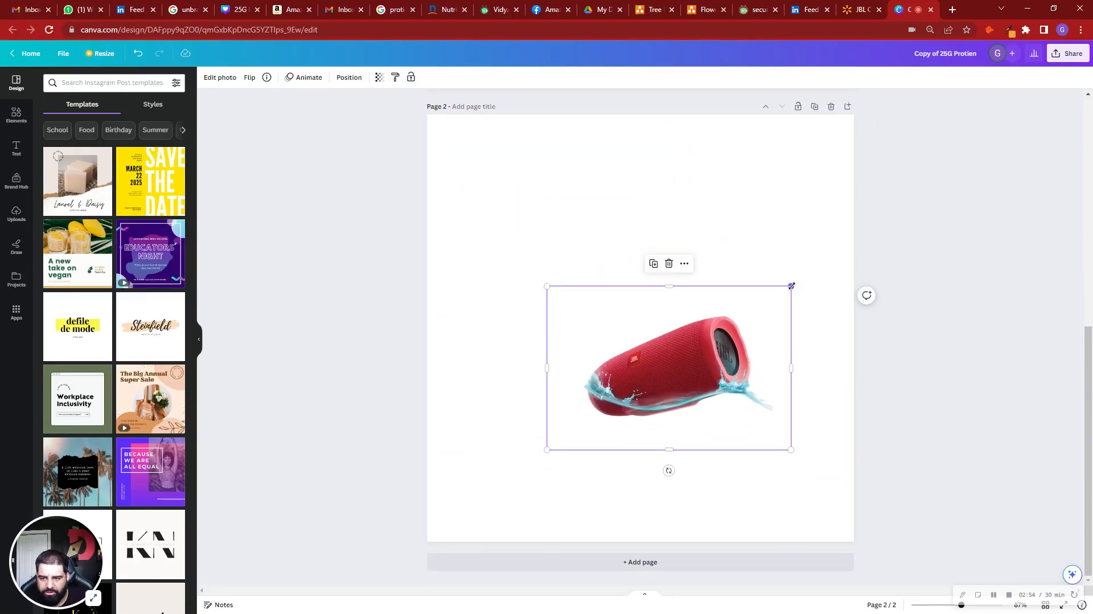
# Enlarge the speaker photo on page 2 until it fills most of the page's lower right area.
pyautogui.moveTo(791, 286); pyautogui.dragTo(883, 225)
pyautogui.moveTo(546, 450); pyautogui.dragTo(437, 522)
pyautogui.moveTo(709, 383); pyautogui.dragTo(701, 394)
pyautogui.click(1028, 255)
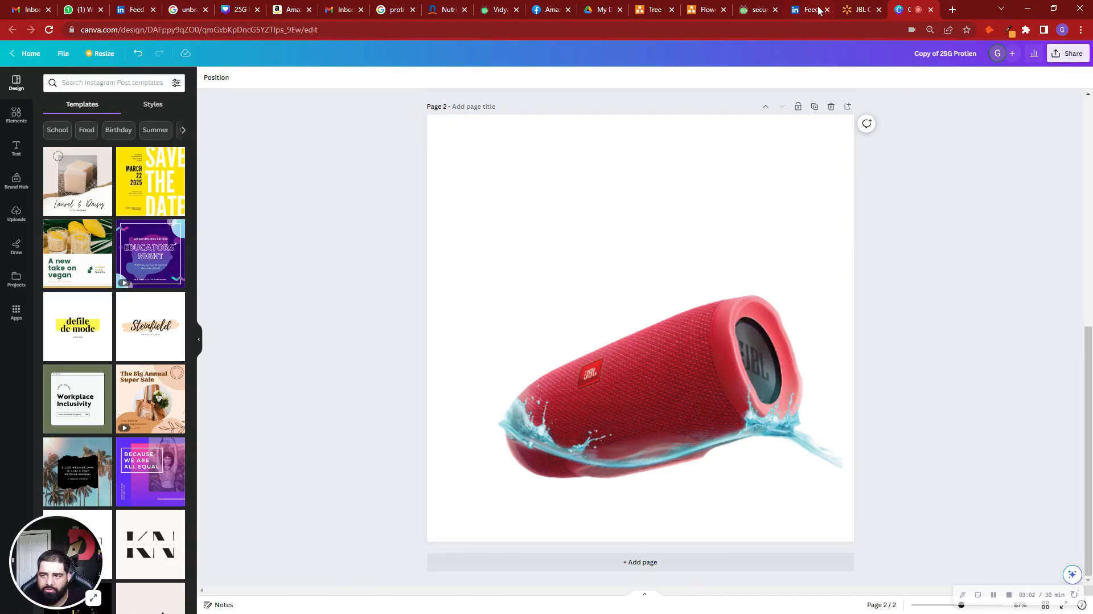
# Check the Walmart listing, return to Canva and add a circle shape to page 2 from the Circle elements.
pyautogui.click(861, 10)
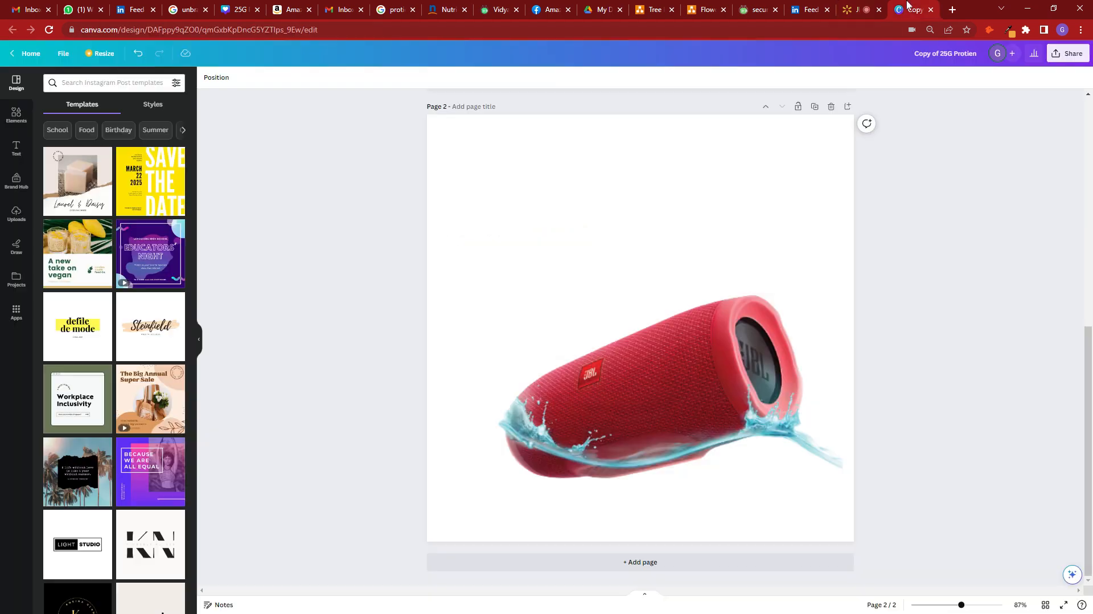
pyautogui.click(910, 10)
pyautogui.click(20, 122)
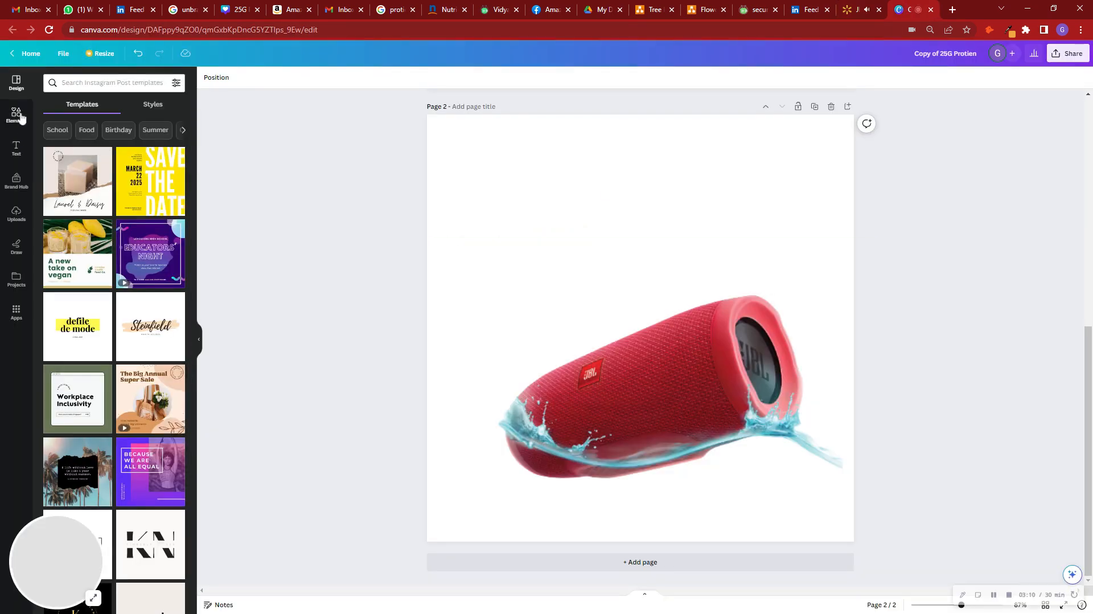
pyautogui.click(141, 108)
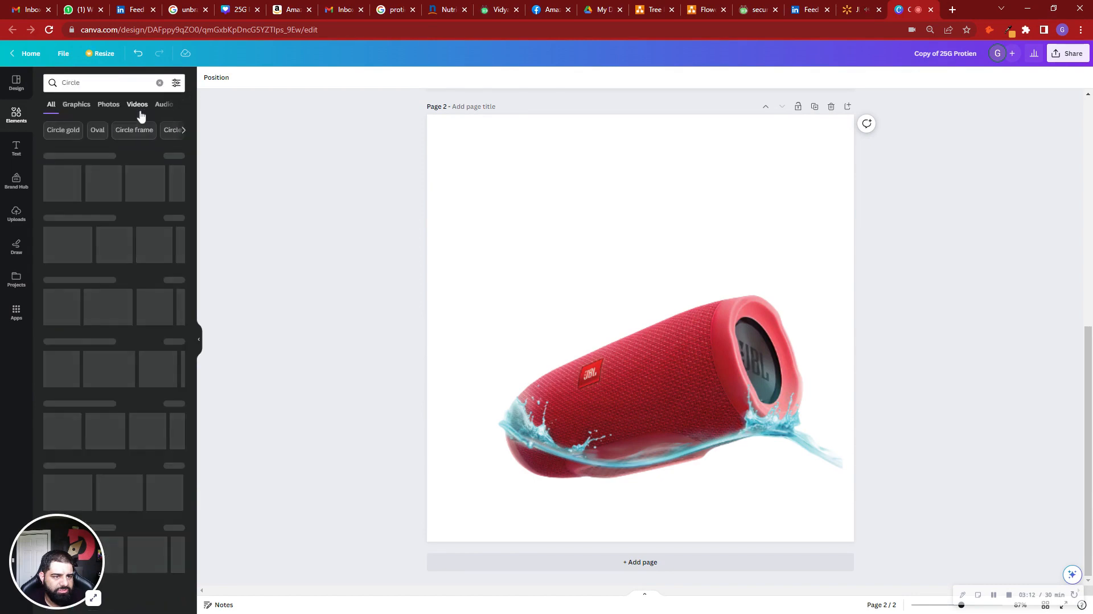
pyautogui.click(85, 178)
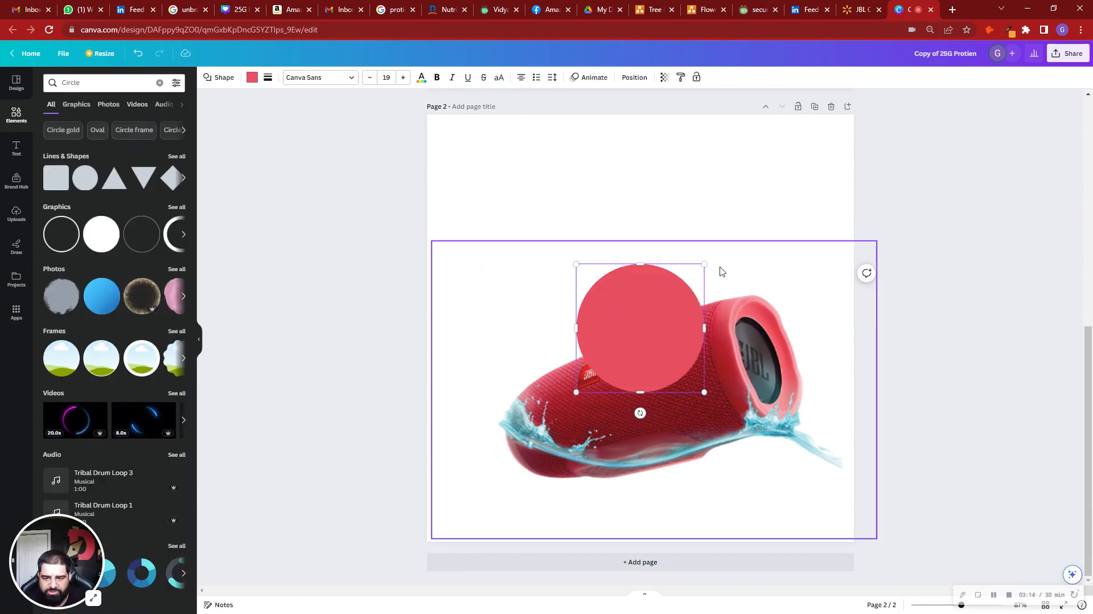
# Shrink the circle to a small dot near the page's left edge and shift the speaker slightly left.
pyautogui.moveTo(704, 264); pyautogui.dragTo(655, 313)
pyautogui.moveTo(601, 339); pyautogui.dragTo(752, 162)
pyautogui.moveTo(805, 211); pyautogui.dragTo(777, 184)
pyautogui.moveTo(678, 393); pyautogui.dragTo(637, 287)
pyautogui.moveTo(758, 158); pyautogui.dragTo(784, 412)
pyautogui.moveTo(726, 288); pyautogui.dragTo(481, 229)
# Duplicate the circle into an evenly spaced vertical column of five along the page's left side and nudge the speaker down and right.
pyautogui.hotkey('ctrl', 'd')
pyautogui.hotkey('ctrl', 'v')
pyautogui.moveTo(546, 259); pyautogui.dragTo(499, 293)
pyautogui.moveTo(491, 185); pyautogui.dragTo(486, 336)
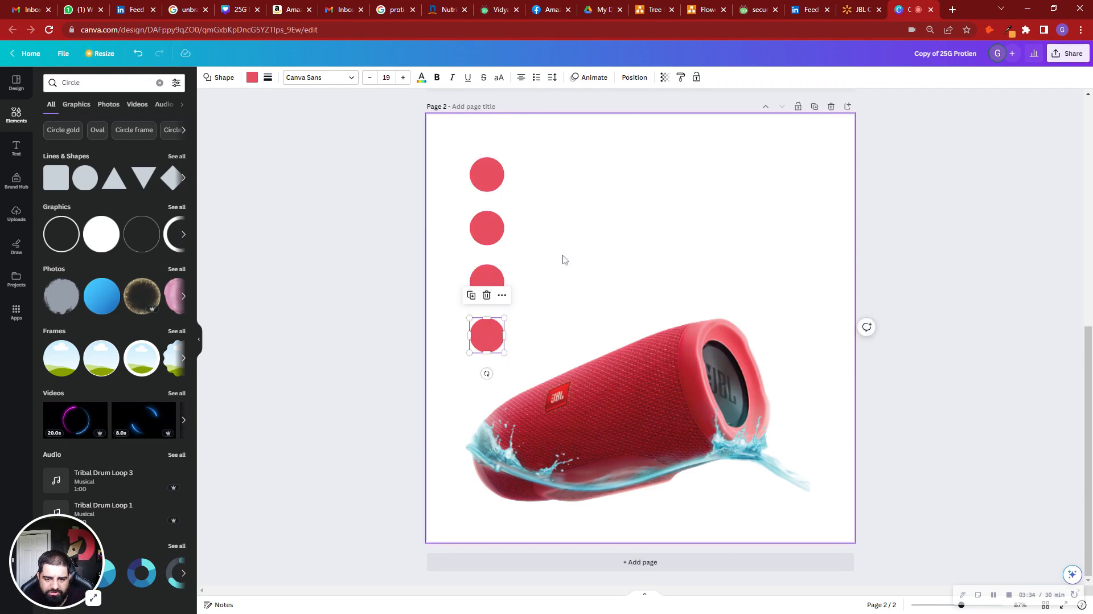
pyautogui.hotkey('ctrl', 'v')
pyautogui.moveTo(499, 185); pyautogui.dragTo(494, 393)
pyautogui.moveTo(607, 444); pyautogui.dragTo(617, 451)
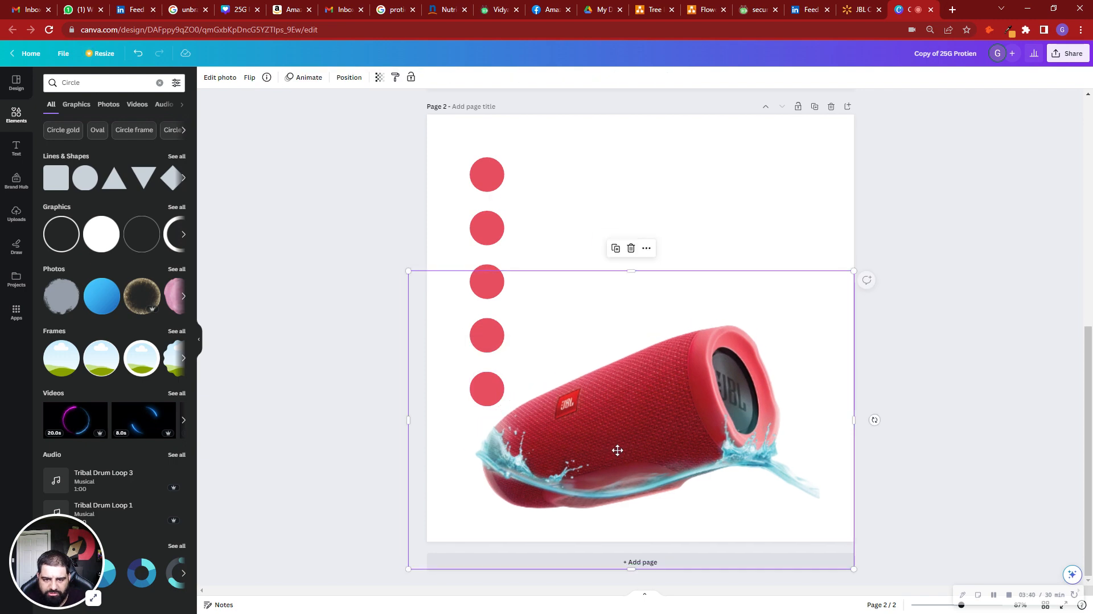
pyautogui.click(427, 171)
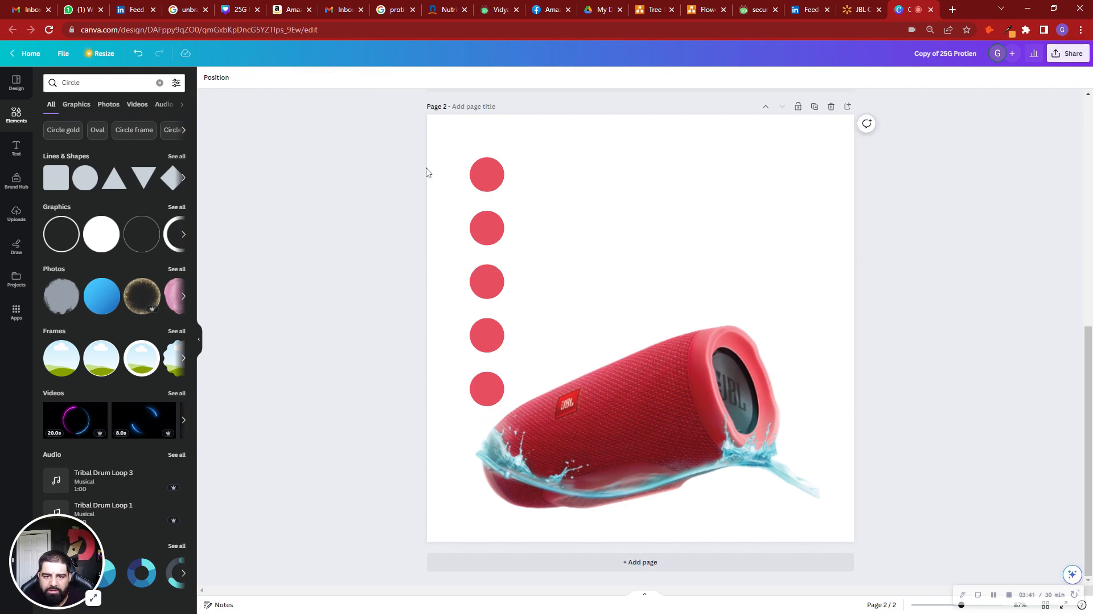
# Check the speaker's color variants on the Walmart listing and fill the bottom circle in Canva with the dark red photo color.
pyautogui.click(863, 17)
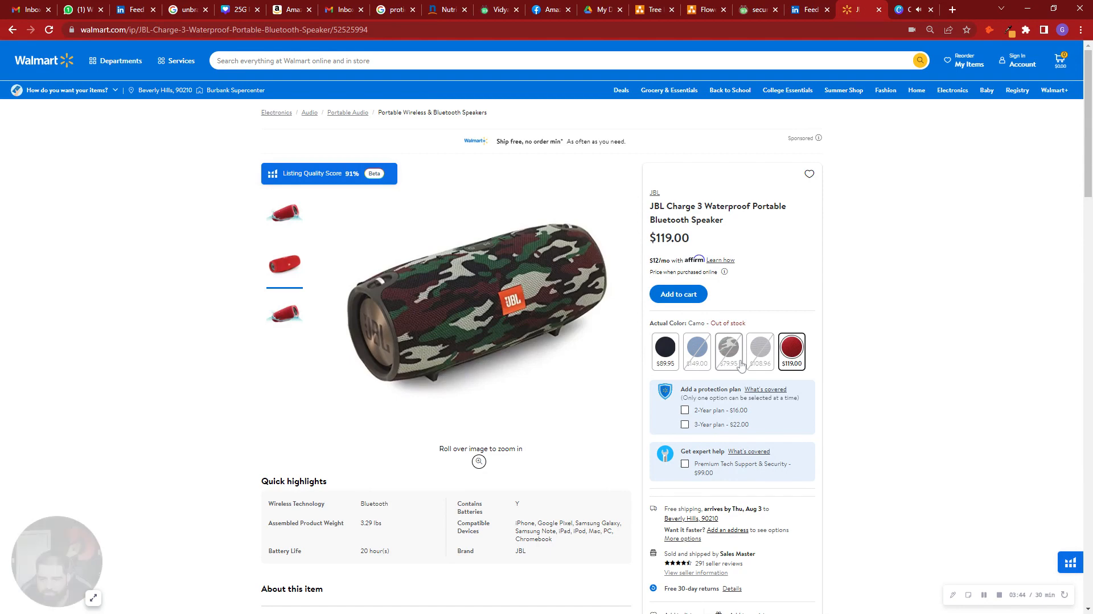
pyautogui.click(914, 9)
pyautogui.click(490, 392)
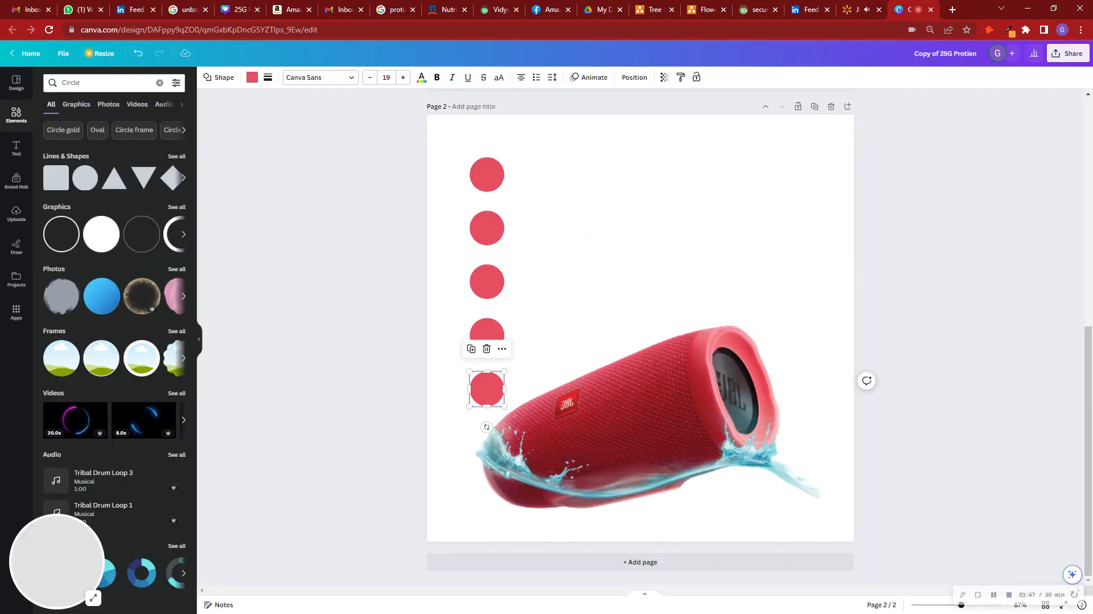
pyautogui.click(252, 77)
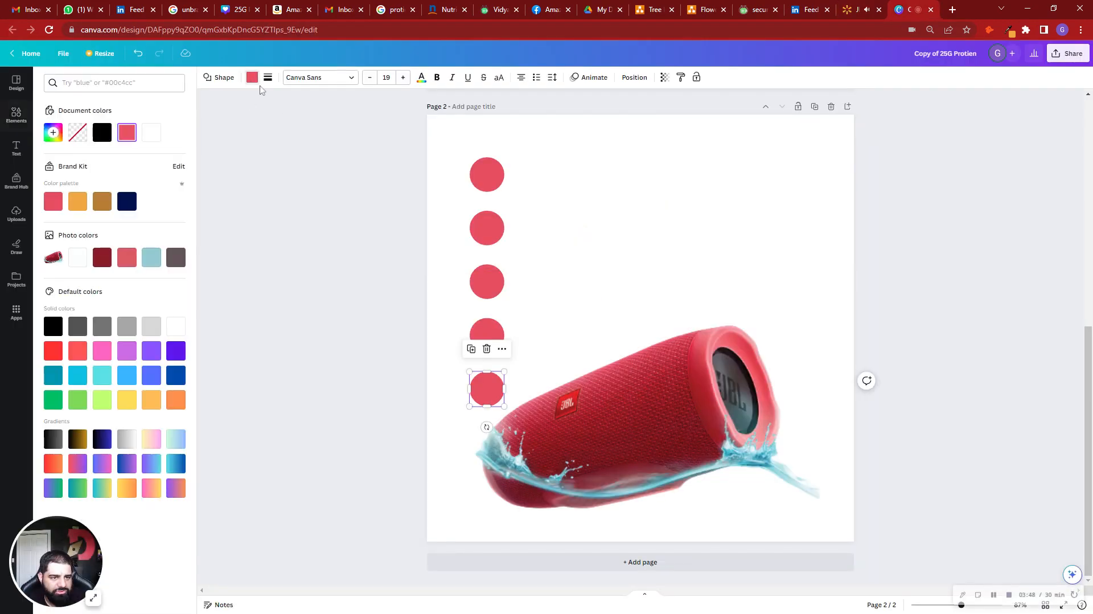
pyautogui.click(103, 259)
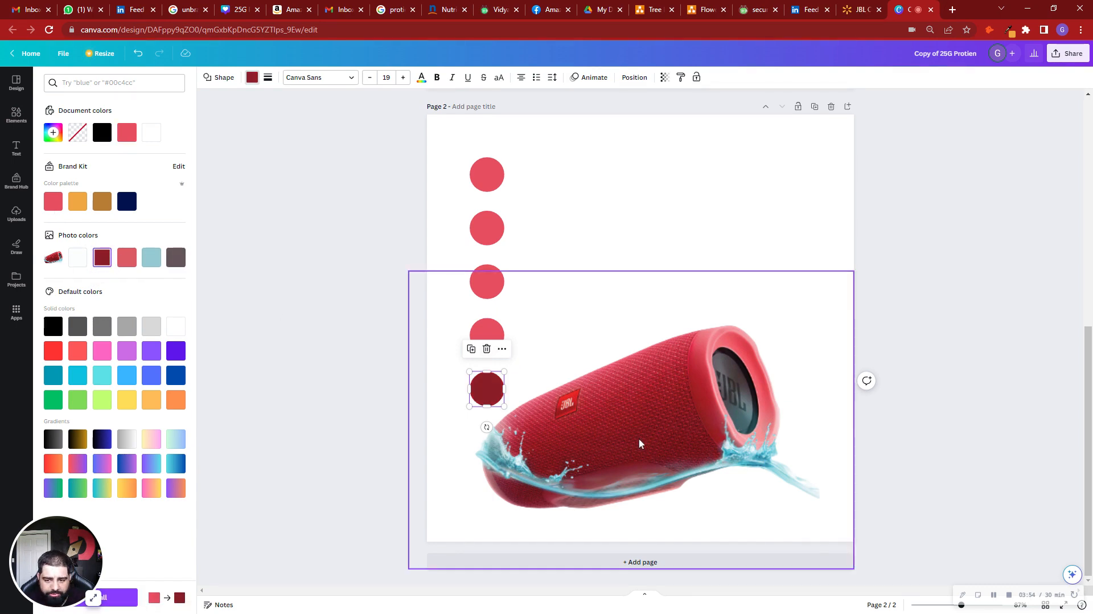
# Fill the fourth circle in the column with dark blue, the third with green and the second with black.
pyautogui.click(485, 333)
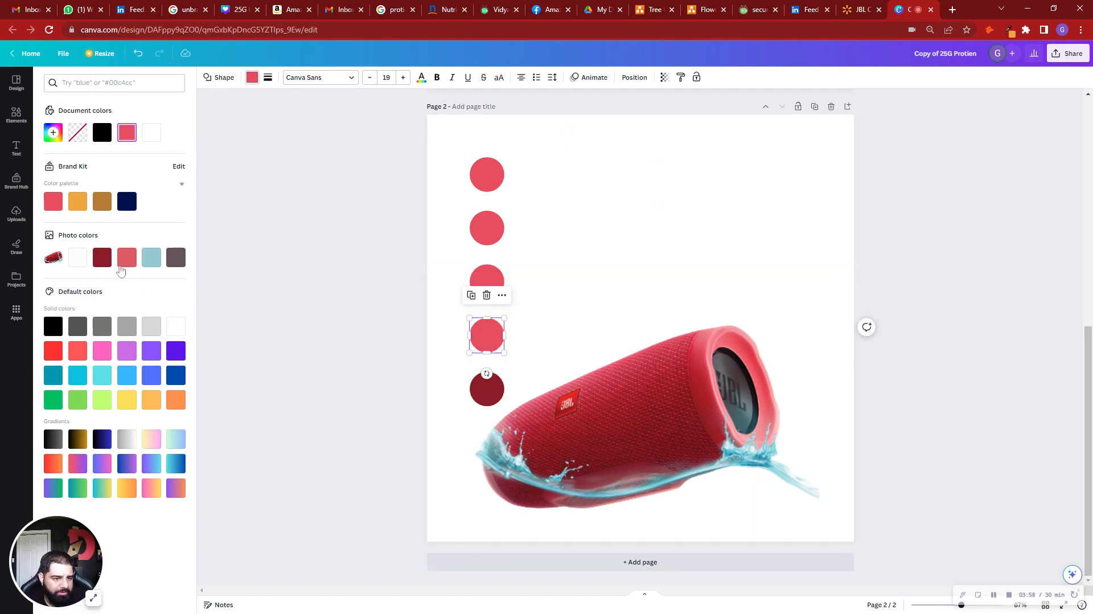
pyautogui.click(176, 375)
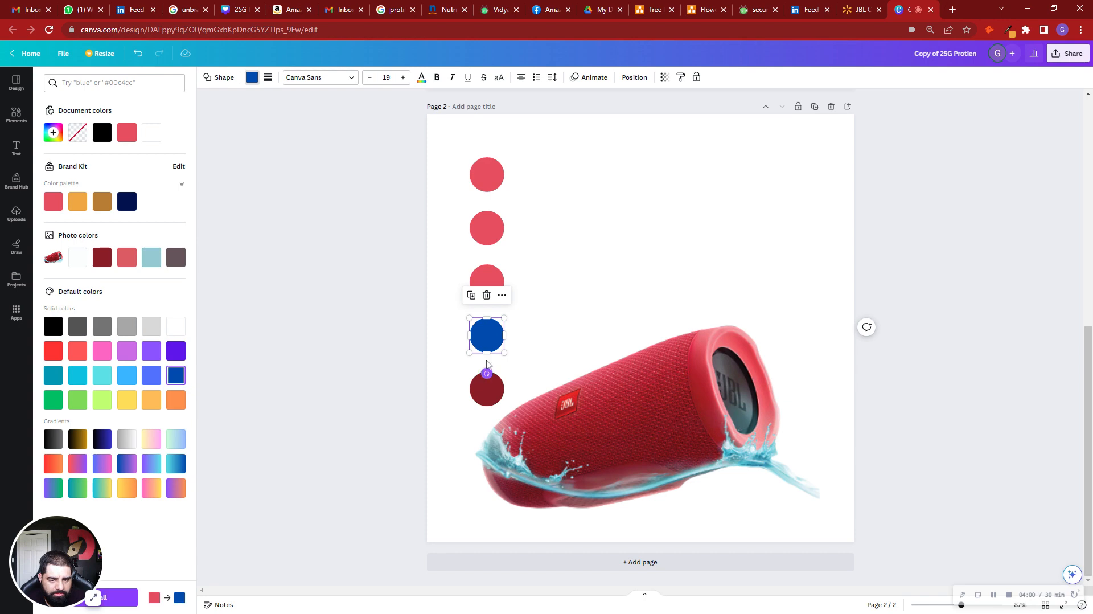
pyautogui.click(487, 280)
pyautogui.click(53, 403)
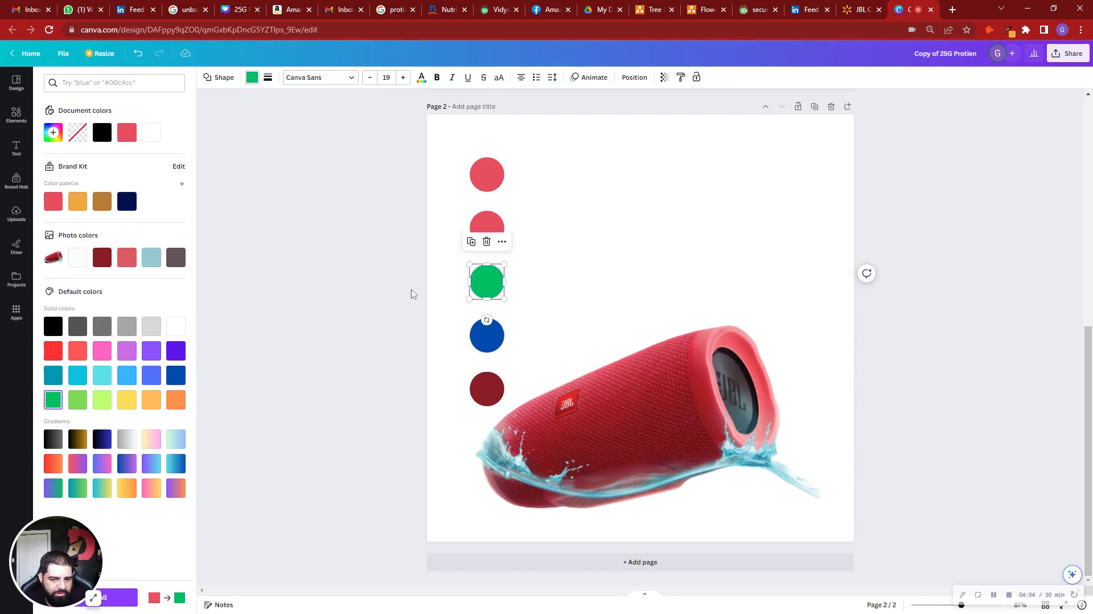
pyautogui.click(491, 220)
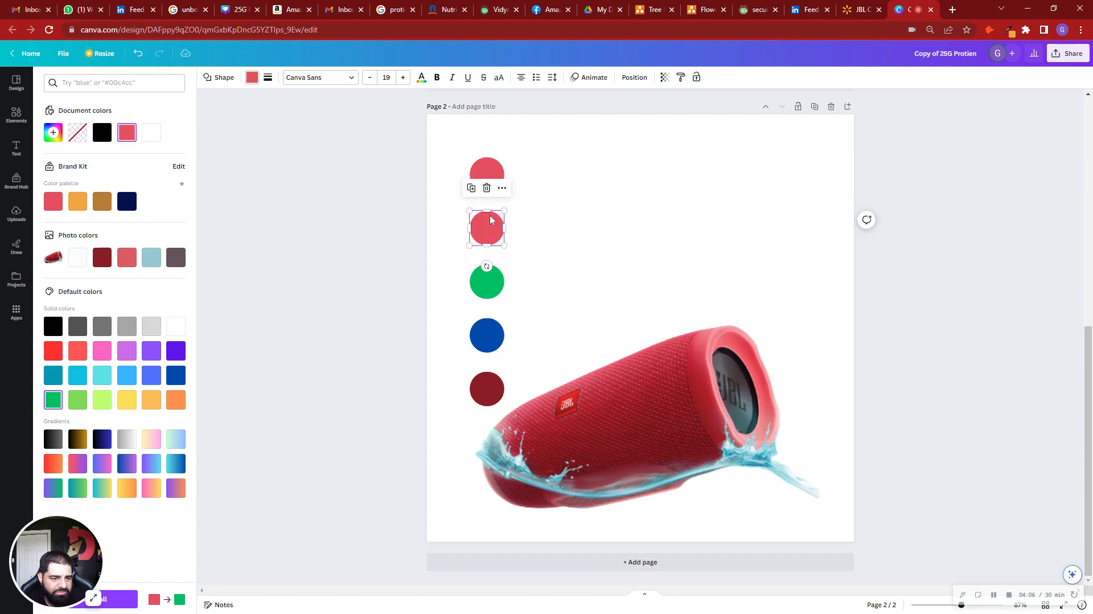
pyautogui.click(53, 326)
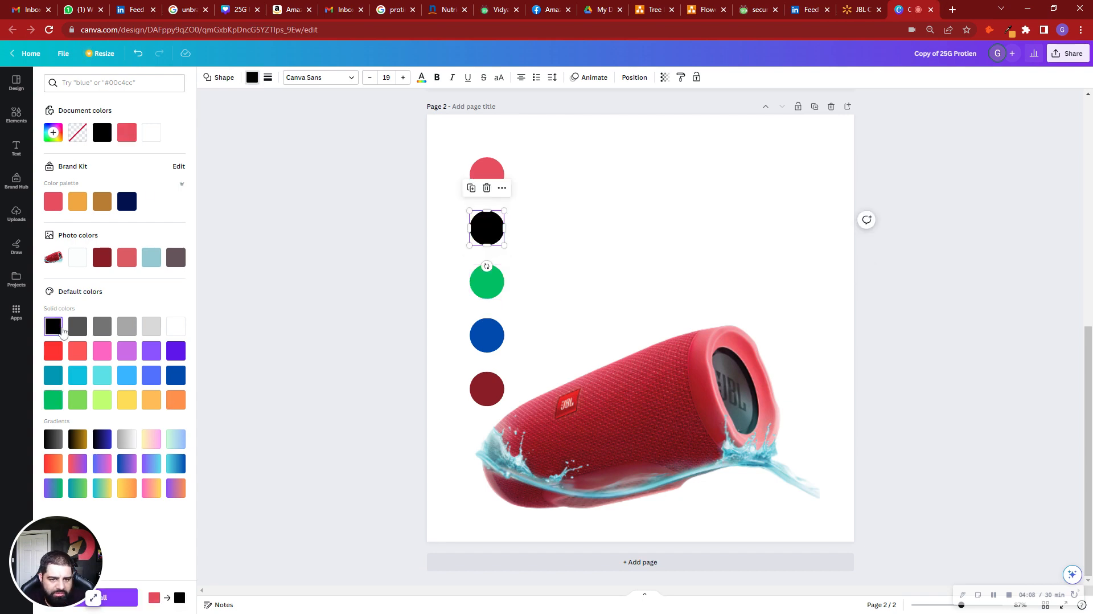
# Check the remaining speaker color on the Walmart listing, return to Canva and fill the top circle with medium gray.
pyautogui.click(860, 6)
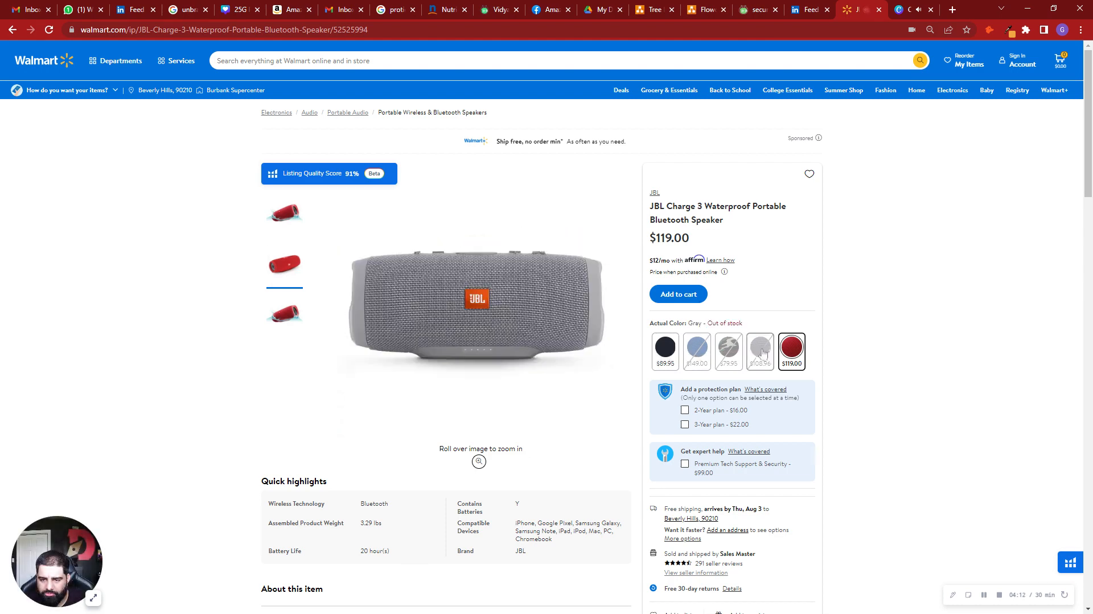
pyautogui.click(916, 6)
pyautogui.click(489, 181)
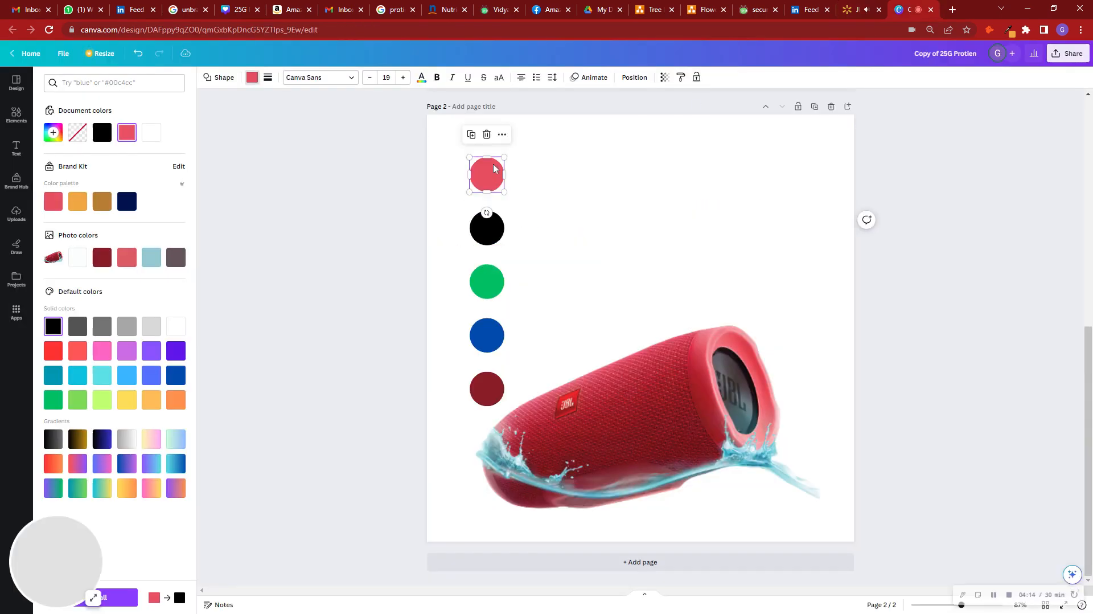
pyautogui.click(254, 80)
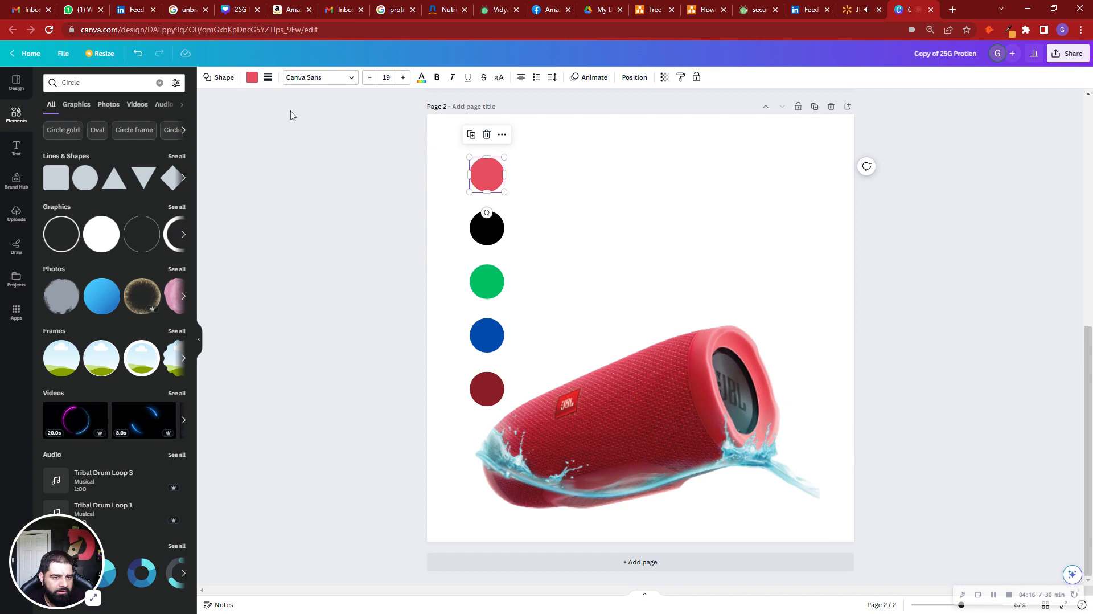
pyautogui.click(252, 77)
pyautogui.click(156, 352)
pyautogui.click(136, 355)
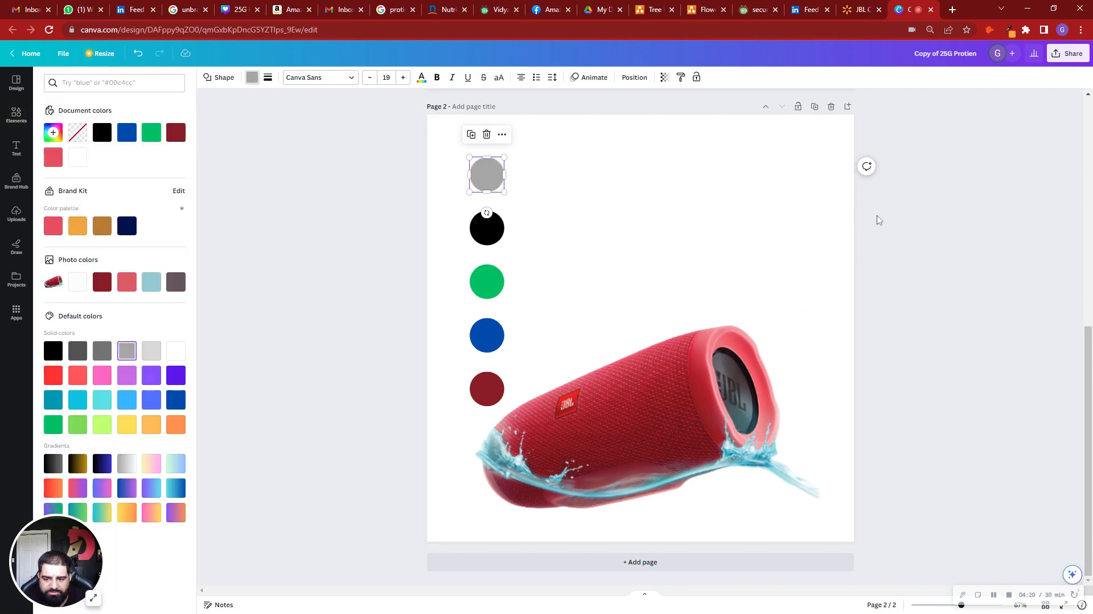
pyautogui.click(972, 302)
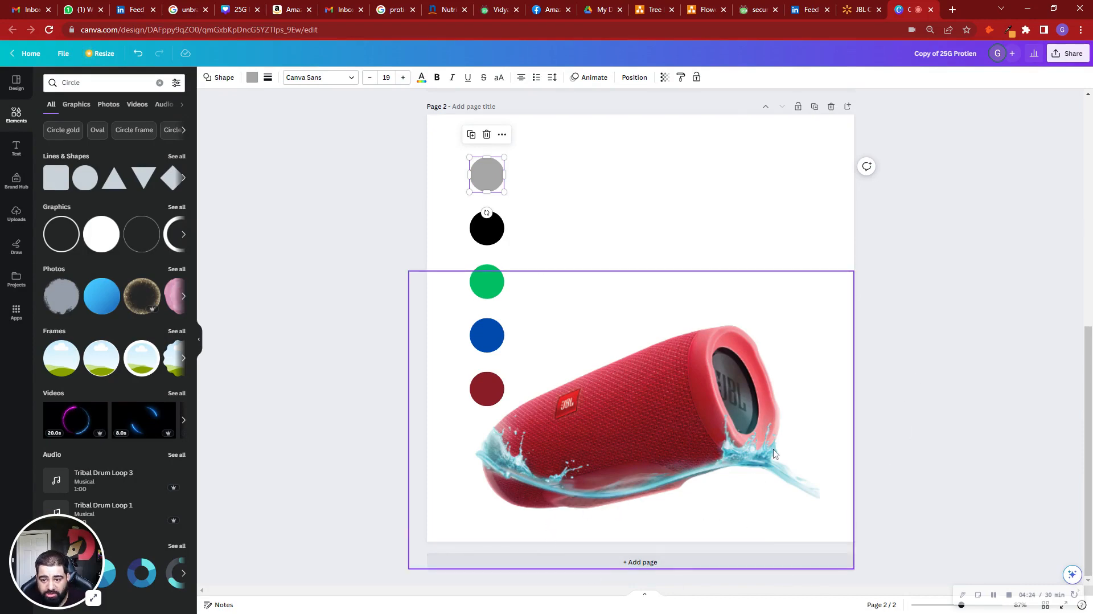
# Search the elements for "raindrop" and add the outlined blue droplet graphic to page 2.
pyautogui.doubleClick(71, 83)
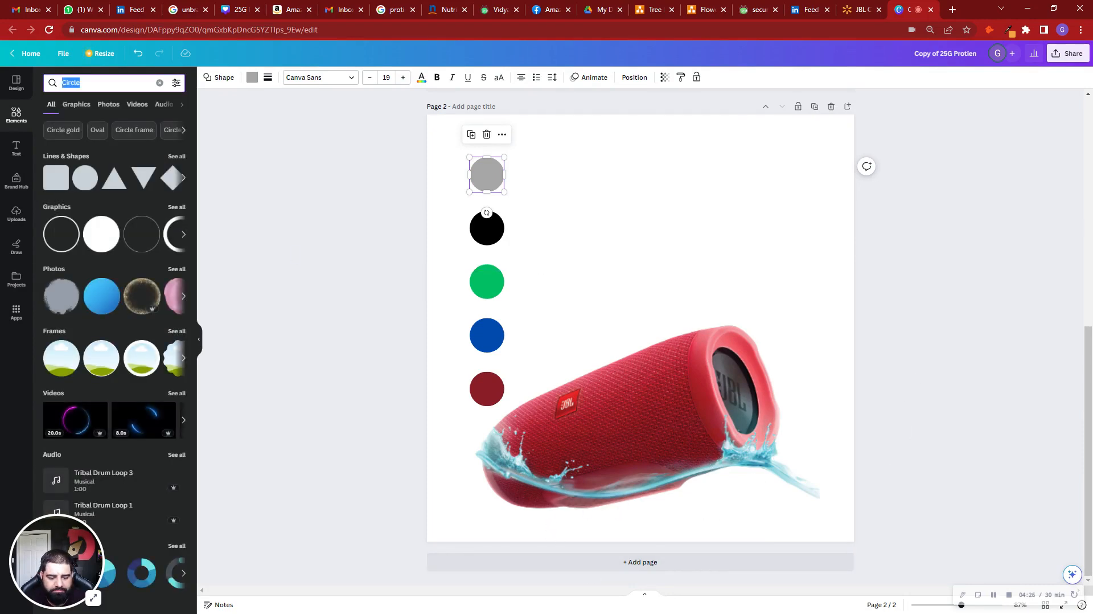
pyautogui.write('raindrop')
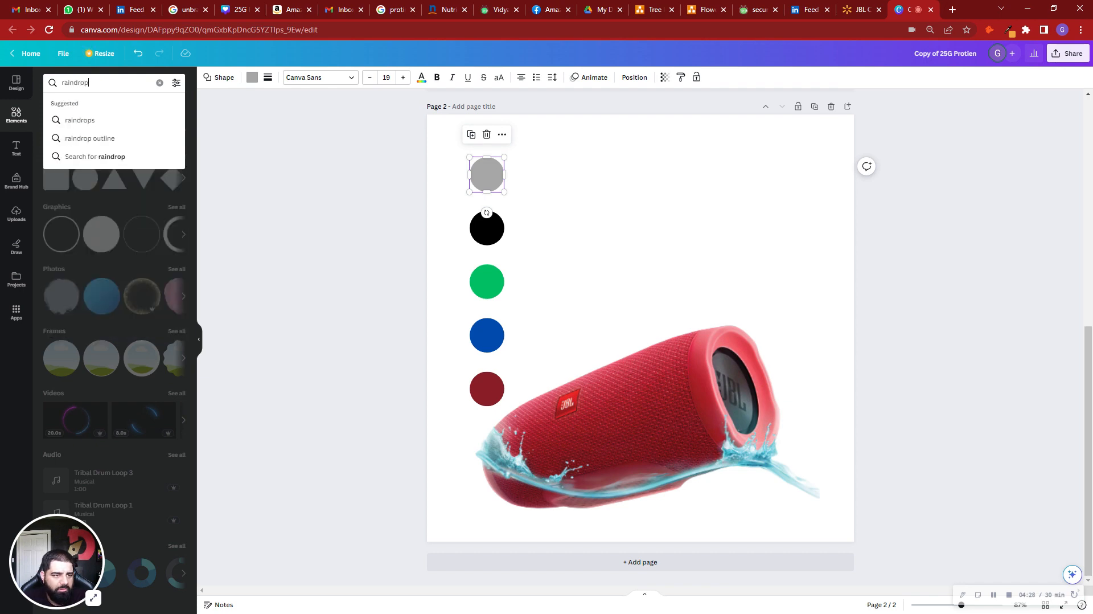
pyautogui.press('Return')
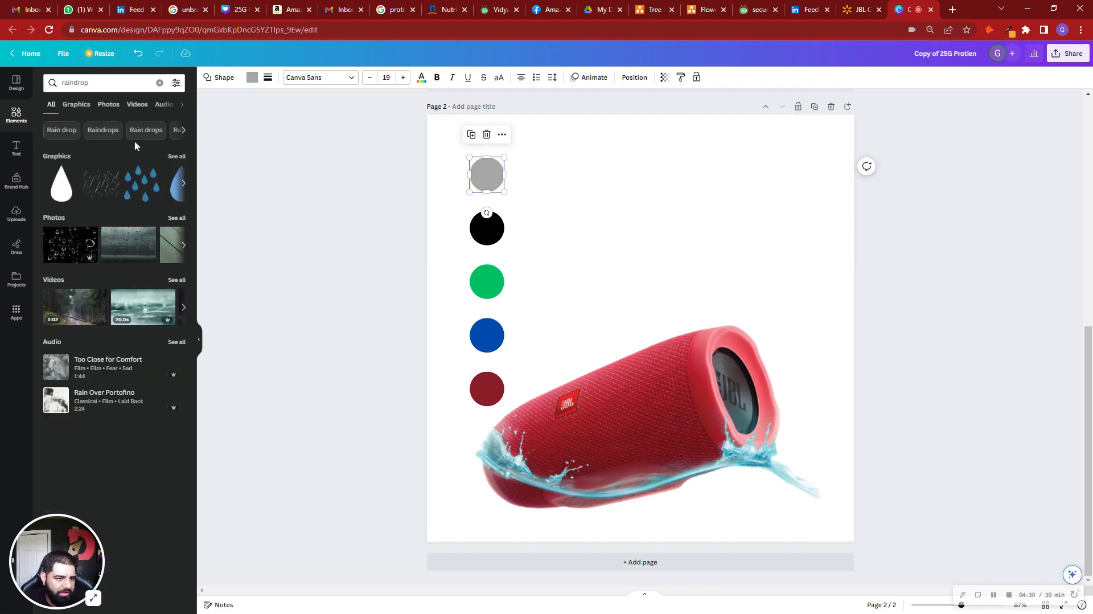
pyautogui.click(184, 187)
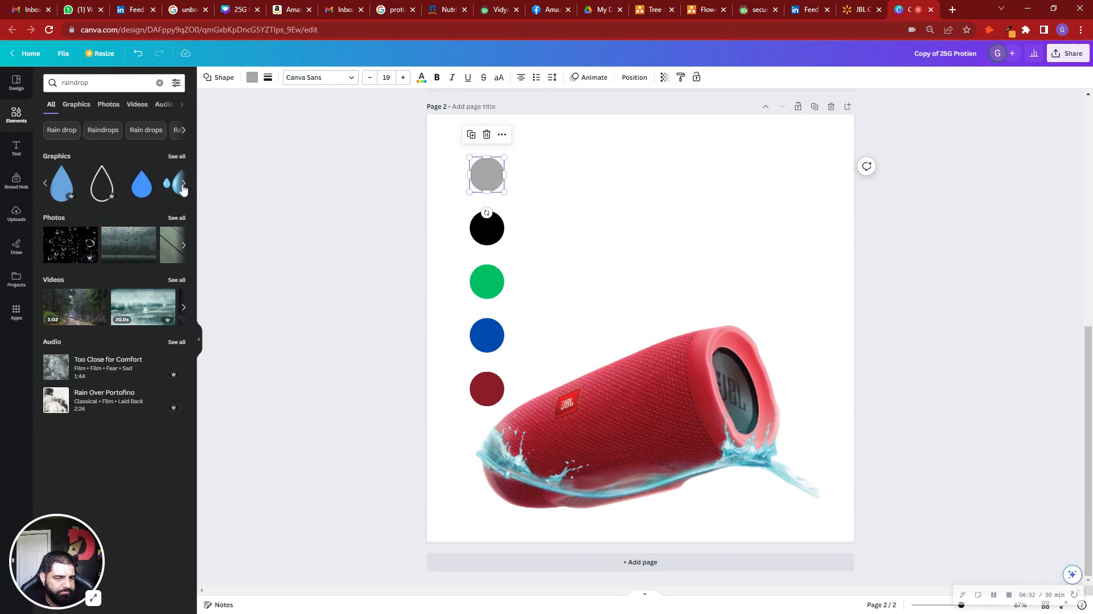
pyautogui.click(150, 188)
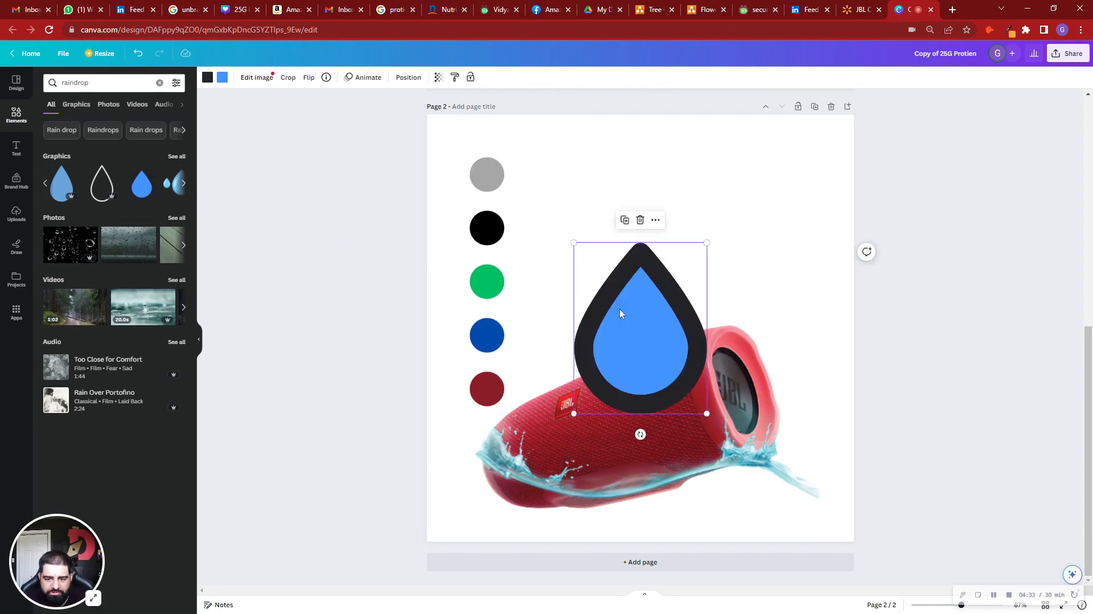
# Try the droplet with a dark blue outline, shrunk over the speaker's lower right end, and delete it.
pyautogui.click(208, 79)
pyautogui.click(102, 157)
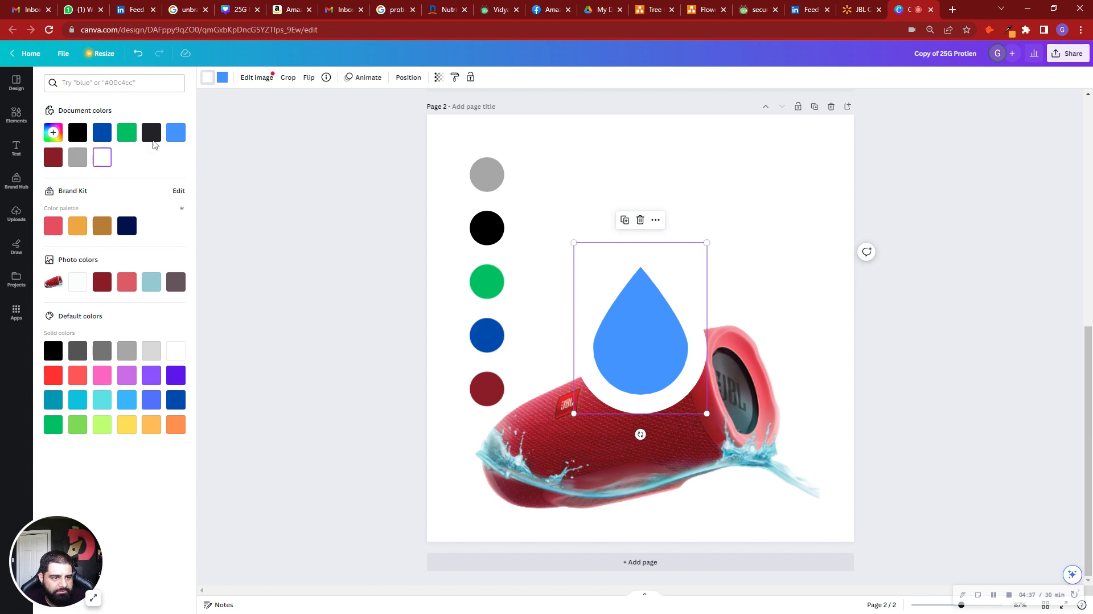
pyautogui.click(102, 133)
pyautogui.moveTo(707, 242); pyautogui.dragTo(639, 331)
pyautogui.moveTo(612, 382); pyautogui.dragTo(772, 466)
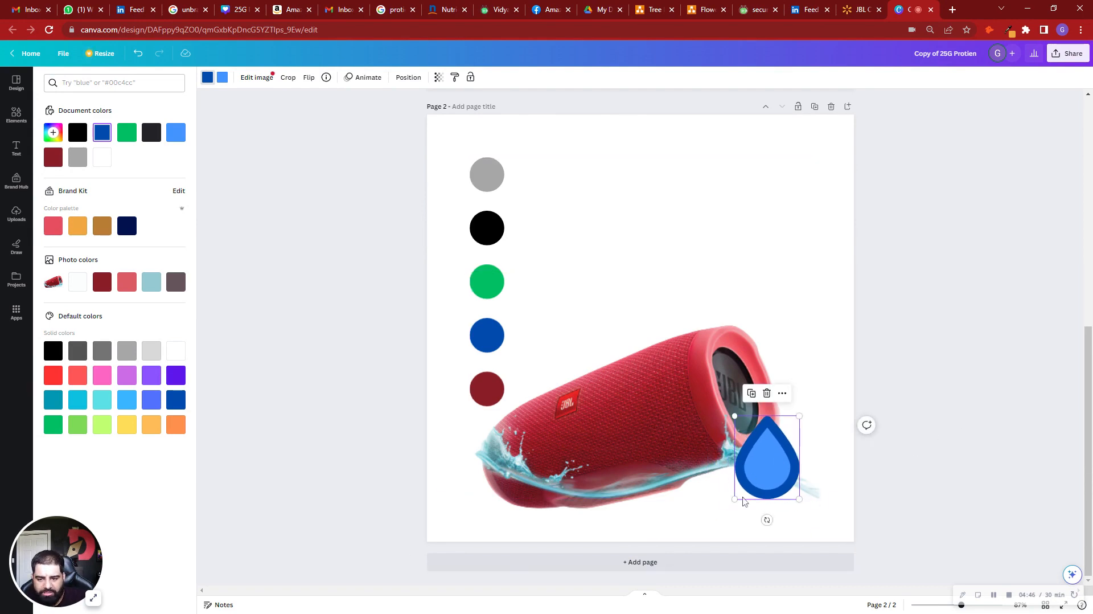
pyautogui.press('Delete')
# Search the elements for "spash", browse all graphics and add the curved blue water splash to page 2.
pyautogui.click(106, 83)
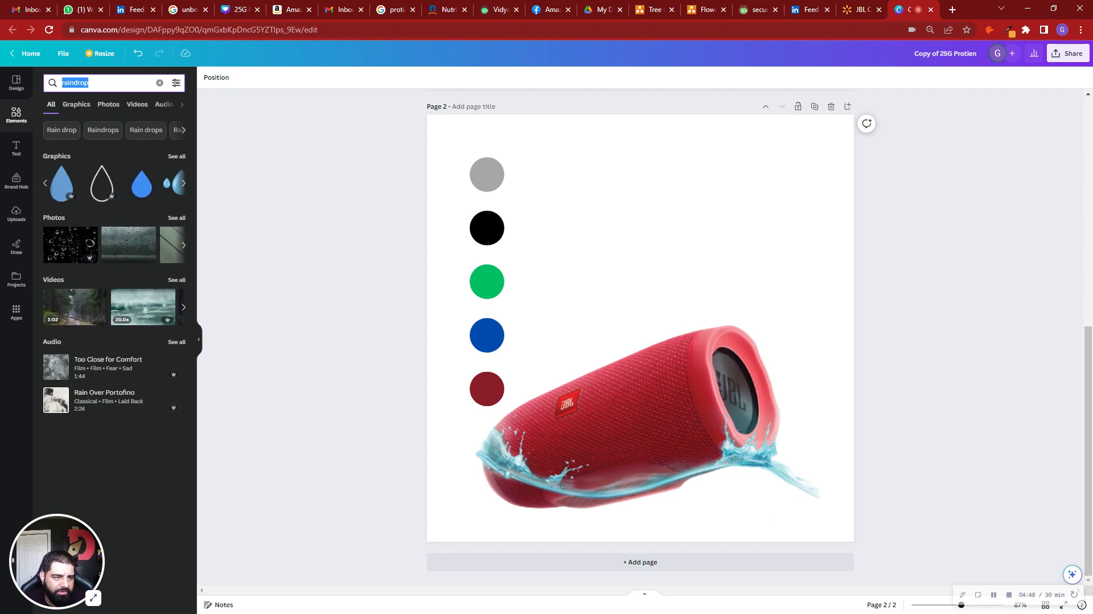
pyautogui.write('spash')
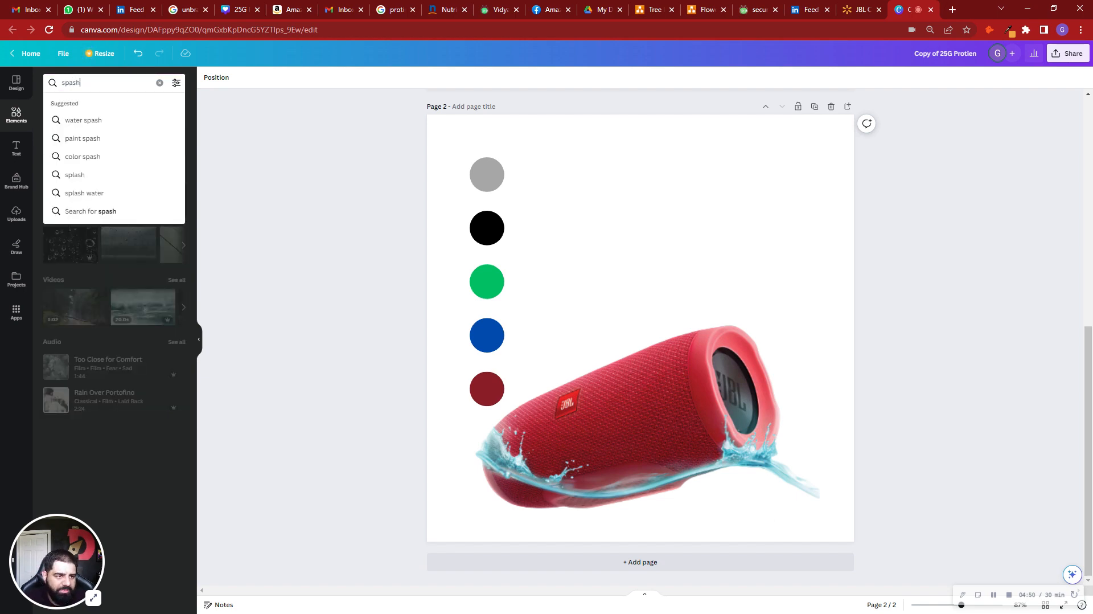
pyautogui.press('Return')
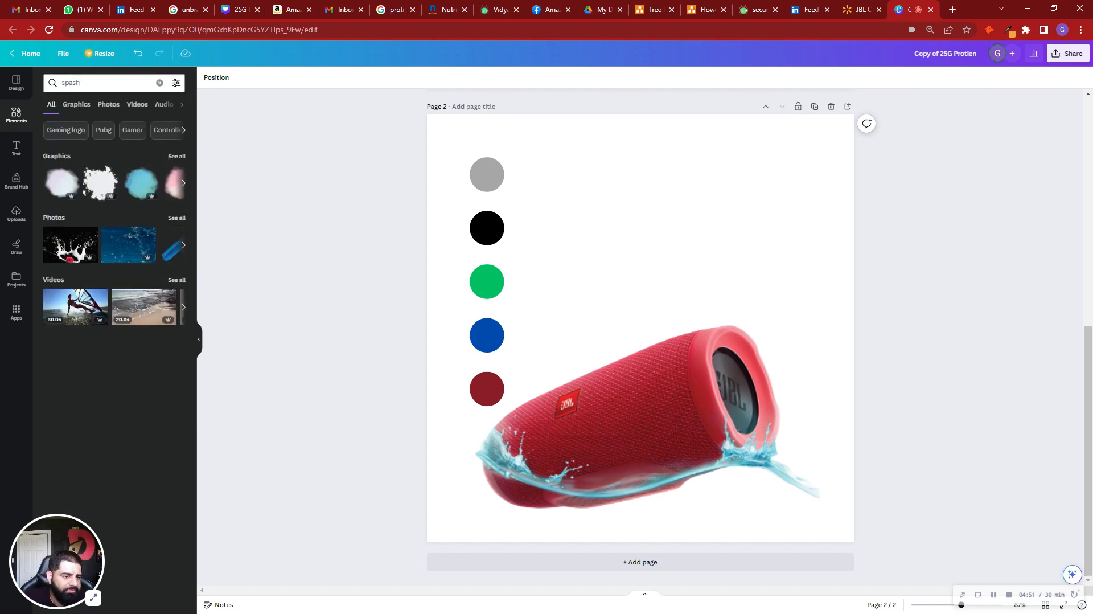
pyautogui.click(178, 156)
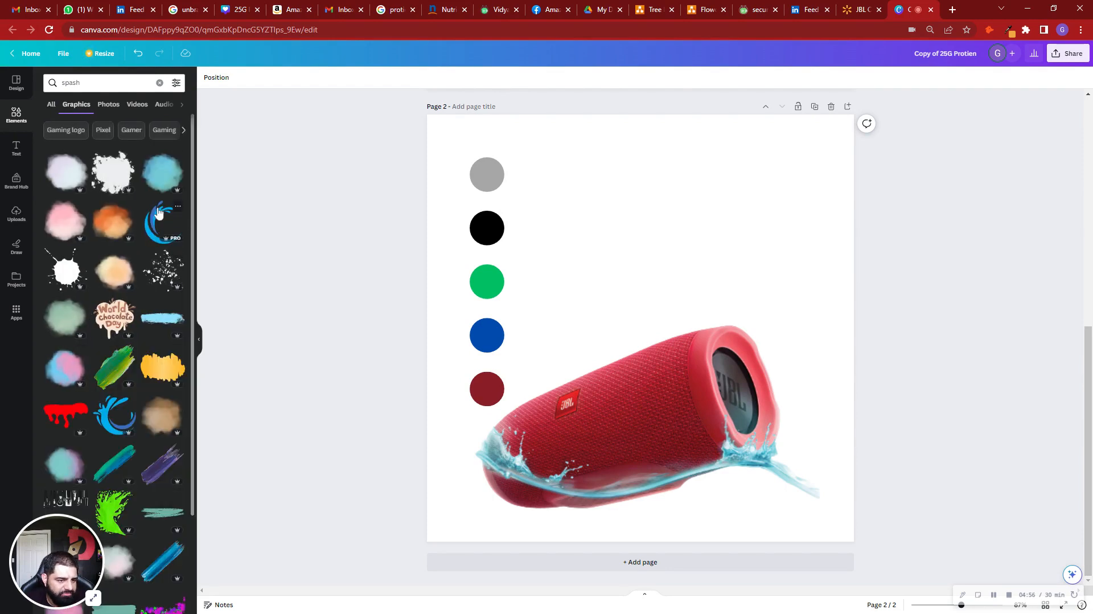
pyautogui.scroll(-2, 120, 296)
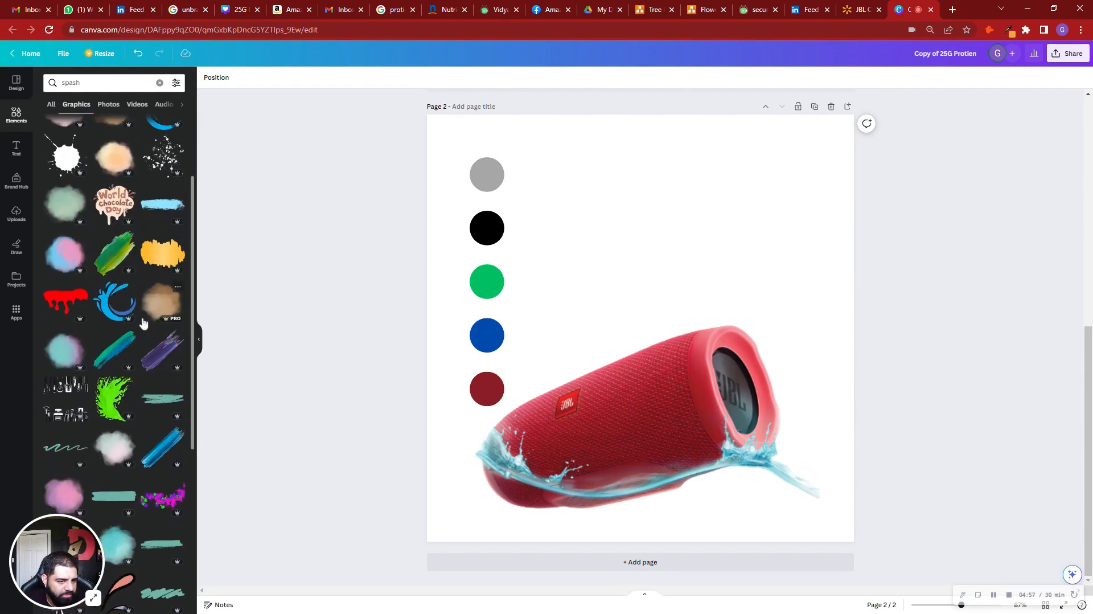
pyautogui.click(116, 303)
pyautogui.click(727, 249)
pyautogui.click(695, 302)
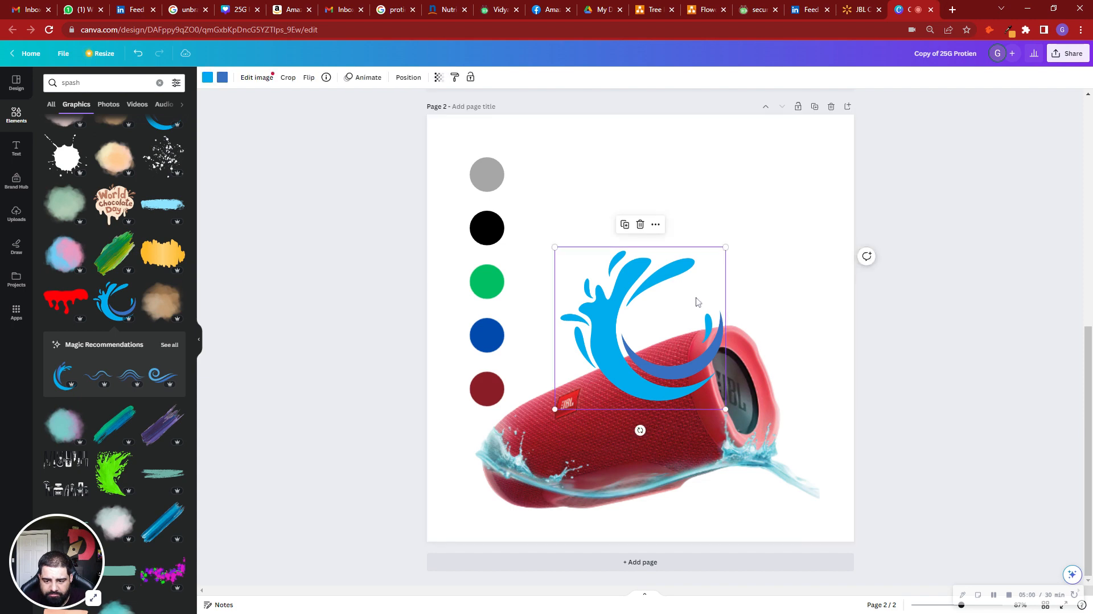
# Enlarge the splash graphic over the speaker's left end in the page's lower-left corner and make it semi-transparent.
pyautogui.moveTo(725, 247); pyautogui.dragTo(786, 193)
pyautogui.moveTo(645, 331); pyautogui.dragTo(517, 467)
pyautogui.click(438, 76)
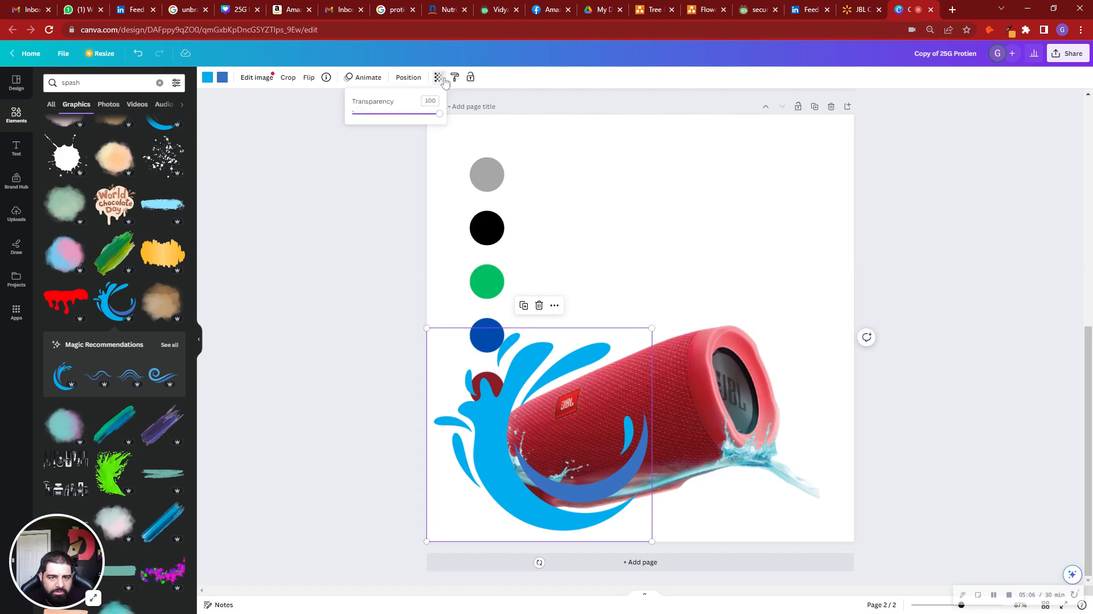
pyautogui.moveTo(376, 114); pyautogui.dragTo(377, 114)
# Send the splash graphic to the back and shift it slightly up and right behind the speaker.
pyautogui.rightClick(528, 386)
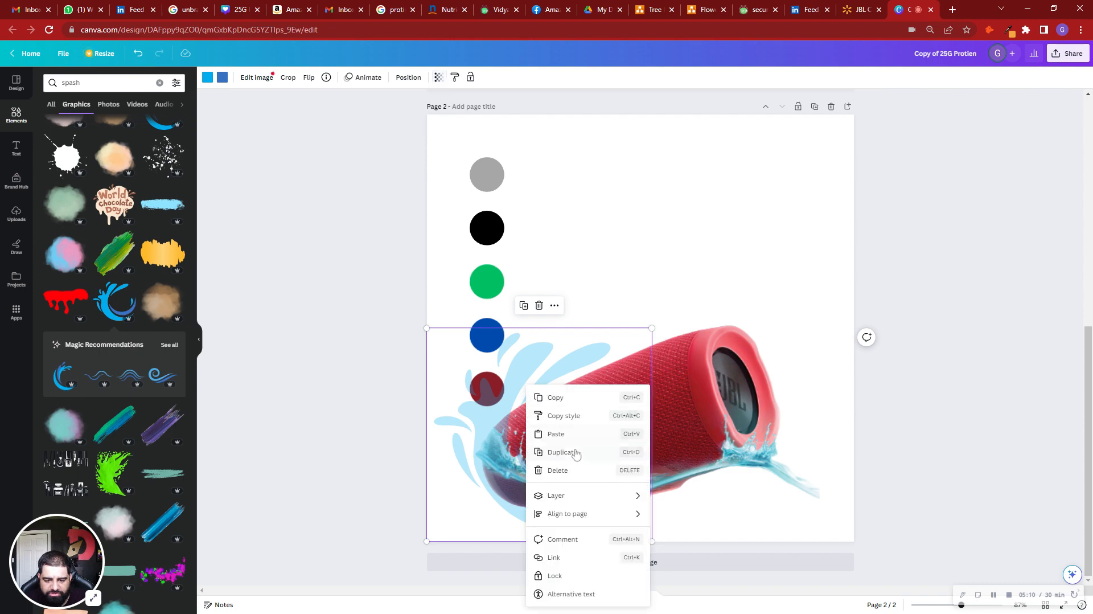
pyautogui.moveTo(569, 498)
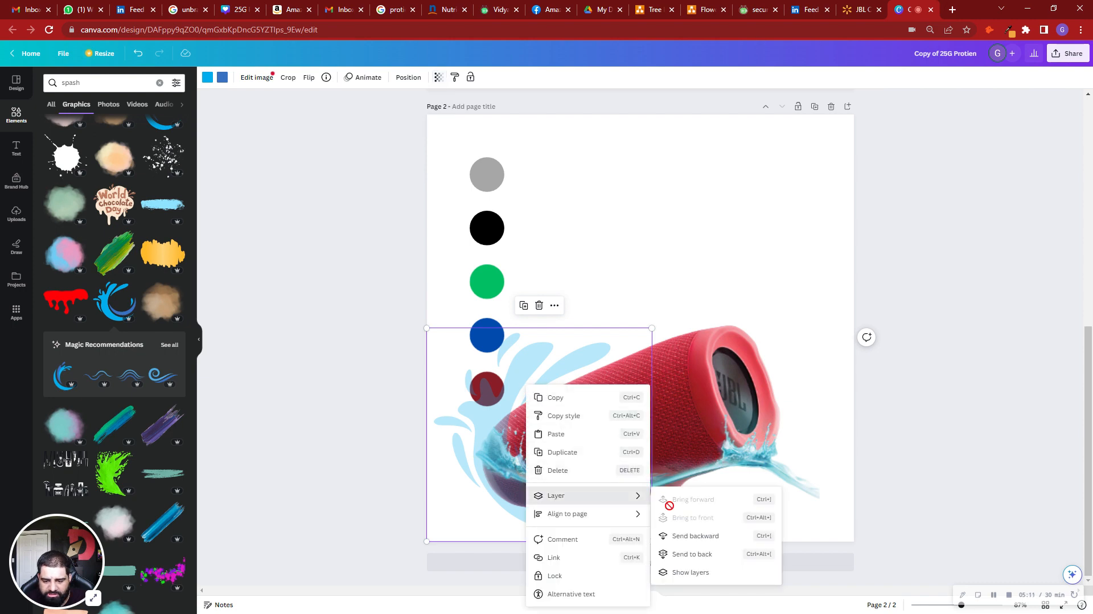
pyautogui.click(692, 554)
pyautogui.moveTo(554, 373); pyautogui.dragTo(574, 350)
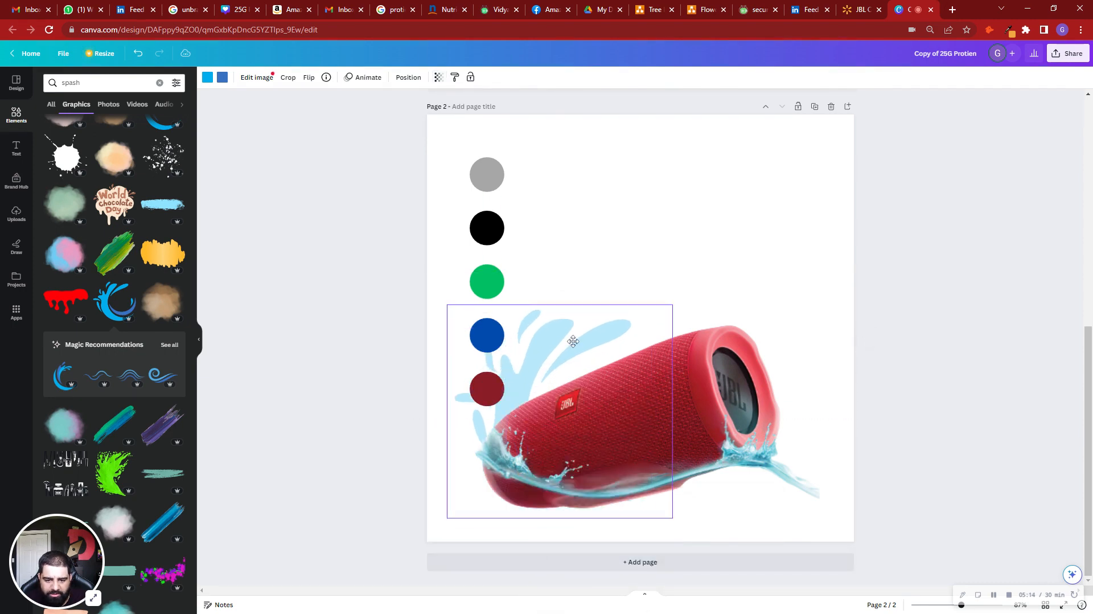
# Make the splash graphic behind the speaker more opaque while keeping it partly transparent.
pyautogui.click(438, 77)
pyautogui.moveTo(425, 113); pyautogui.dragTo(403, 116)
pyautogui.click(992, 243)
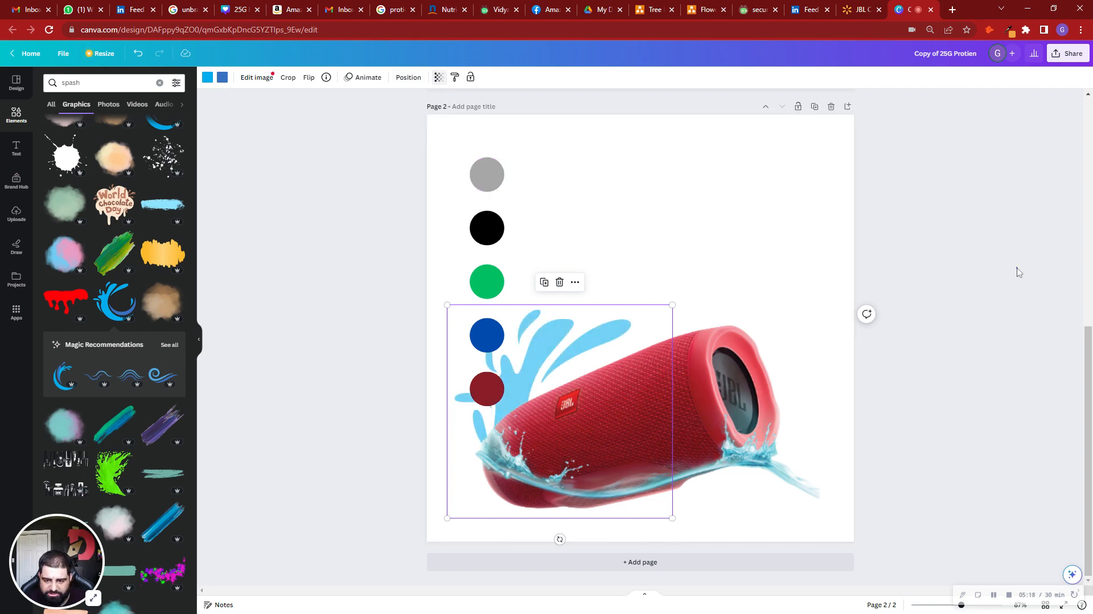
pyautogui.click(1013, 272)
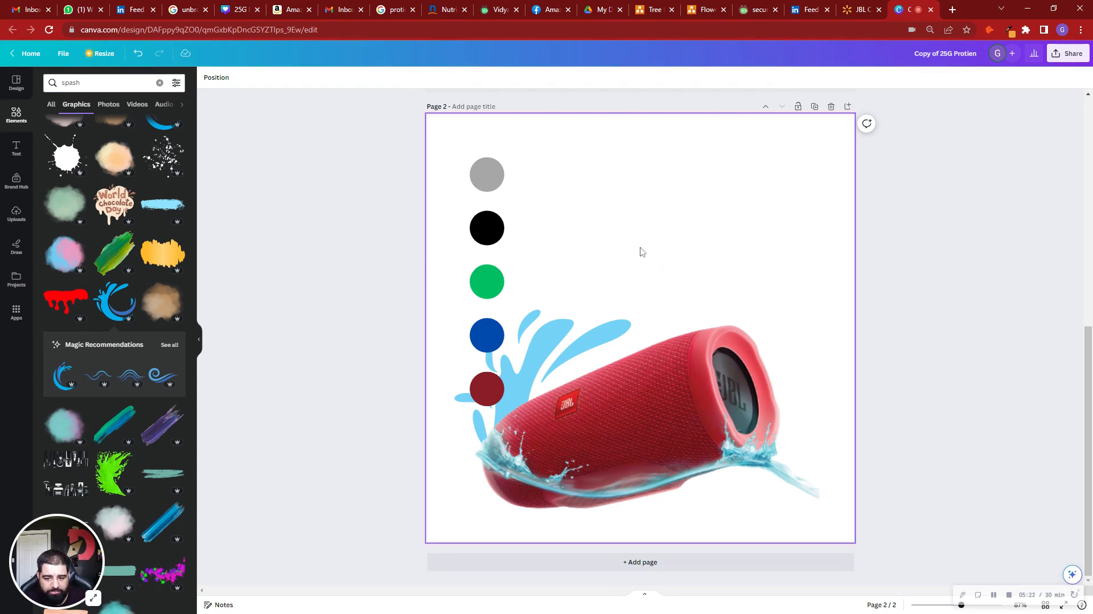
# Move the five circles into a tighter column near the page's upper-right edge, ordered dark red, gray, black, green, blue.
pyautogui.moveTo(487, 389); pyautogui.dragTo(800, 170)
pyautogui.moveTo(487, 174); pyautogui.dragTo(797, 215)
pyautogui.moveTo(489, 230); pyautogui.dragTo(795, 251)
pyautogui.moveTo(486, 282); pyautogui.dragTo(798, 289)
pyautogui.moveTo(476, 330); pyautogui.dragTo(799, 295)
pyautogui.click(921, 276)
pyautogui.click(904, 260)
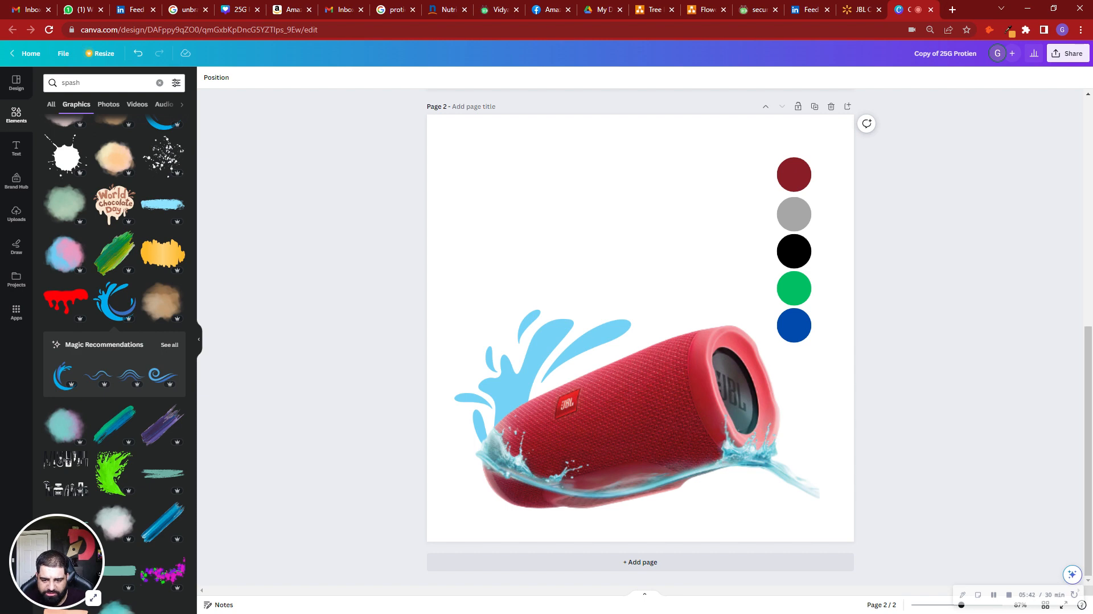
# Add a blank third page and switch to the Walmart listing to review the wireless technology, compatible devices and battery life.
pyautogui.click(659, 564)
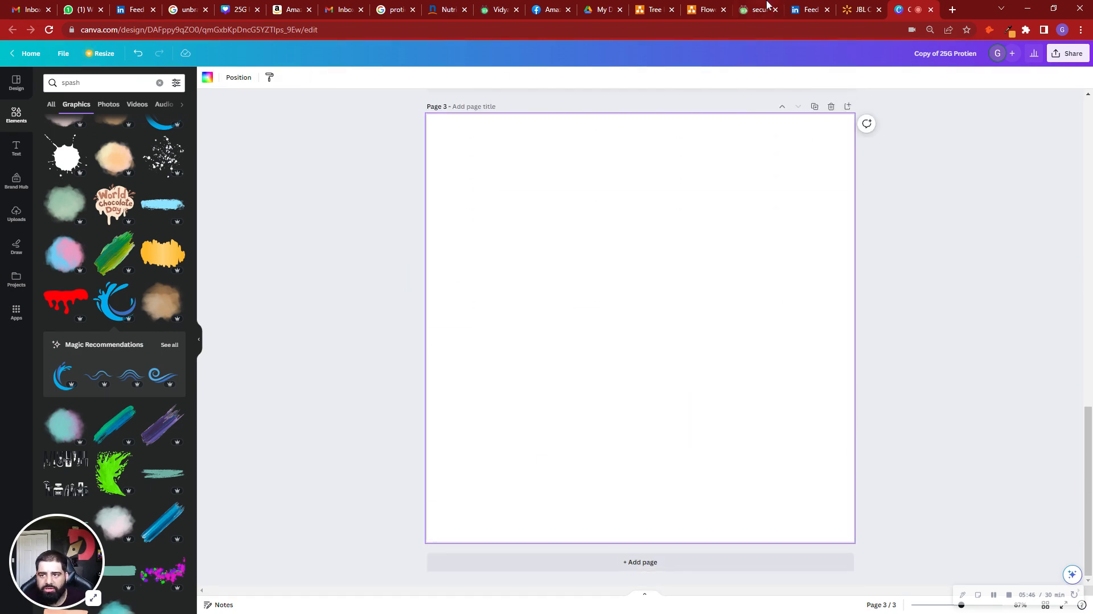
pyautogui.click(862, 9)
pyautogui.scroll(-2, 580, 450)
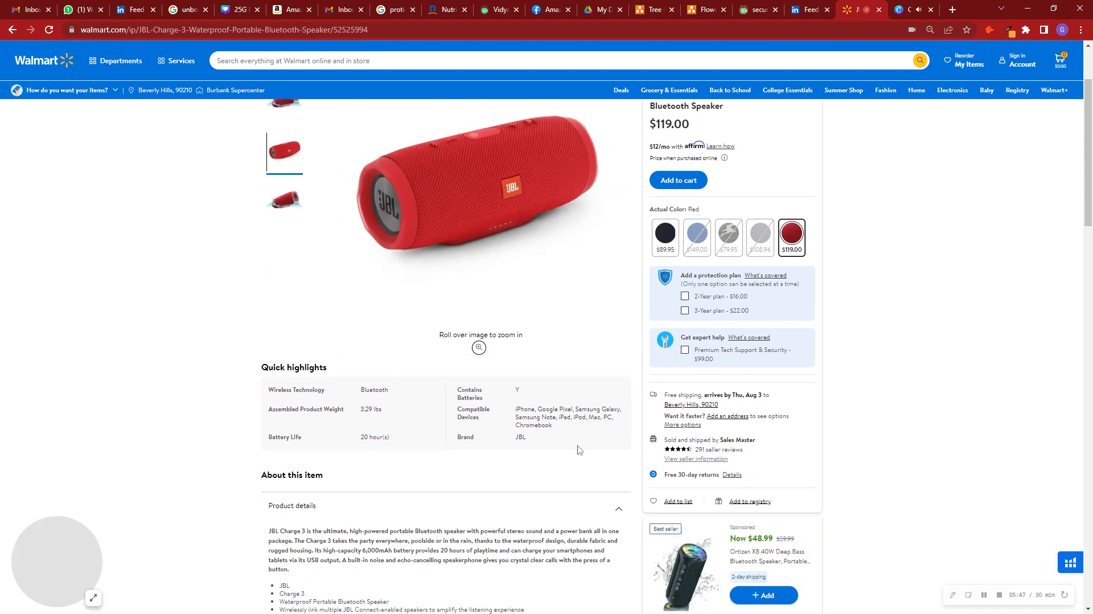
pyautogui.doubleClick(375, 389)
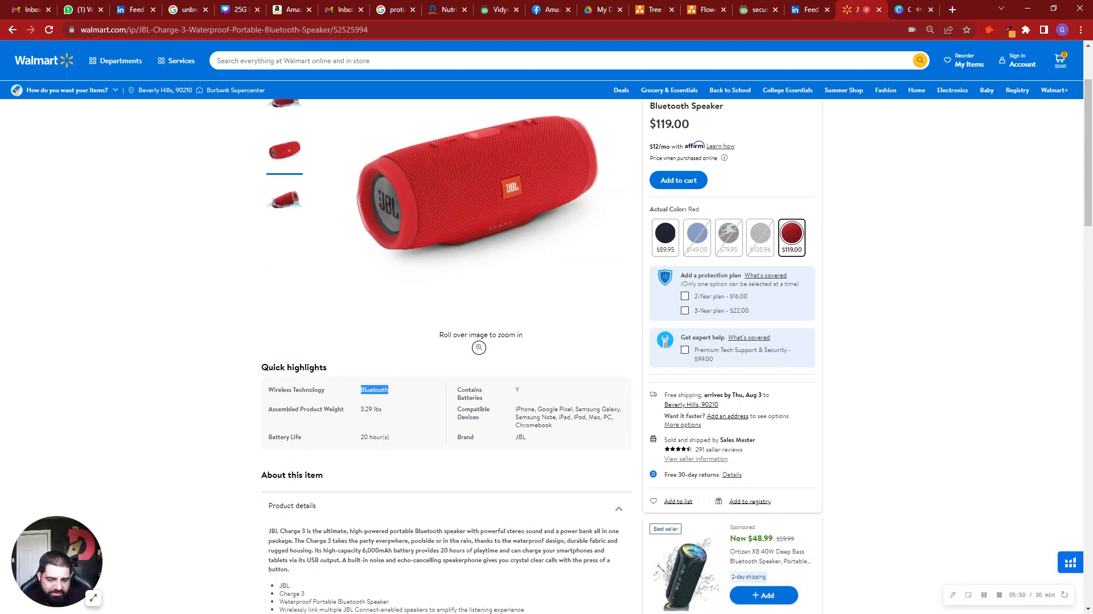
pyautogui.moveTo(502, 414); pyautogui.dragTo(630, 434)
pyautogui.click(563, 440)
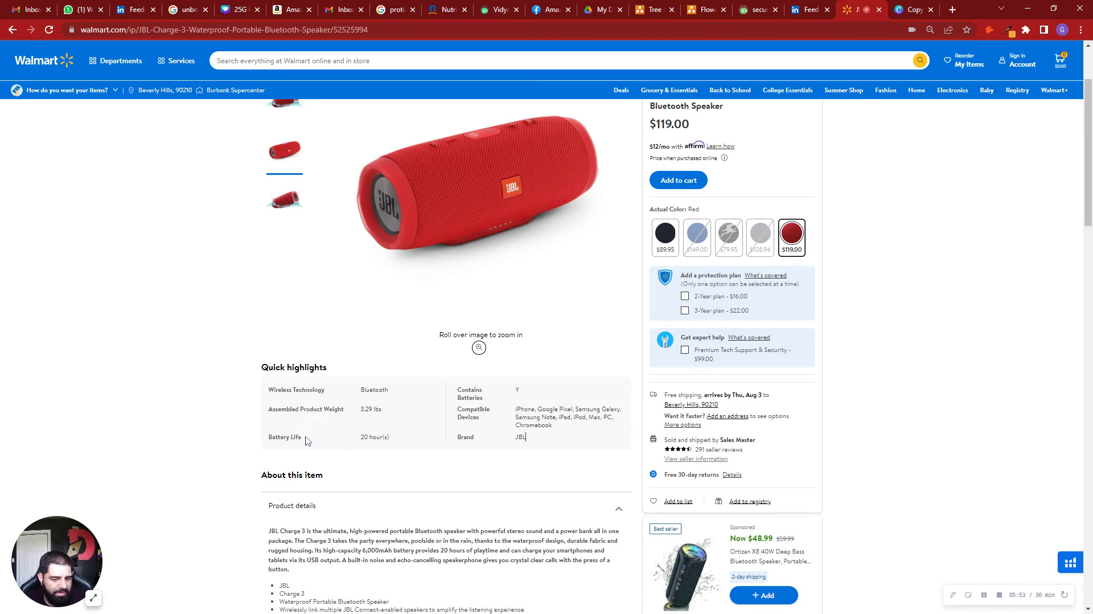
pyautogui.tripleClick(369, 437)
pyautogui.click(372, 445)
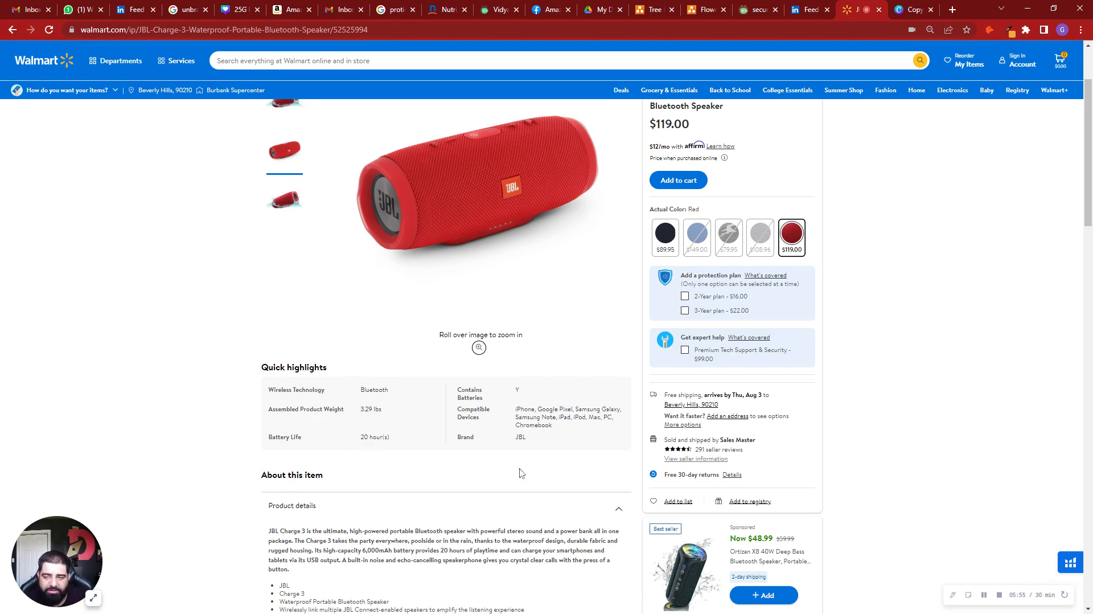
# Return to the Canva design, copy the red speaker photo without the splash from page 1 to page 3 and enlarge it to most of the page width.
pyautogui.click(910, 8)
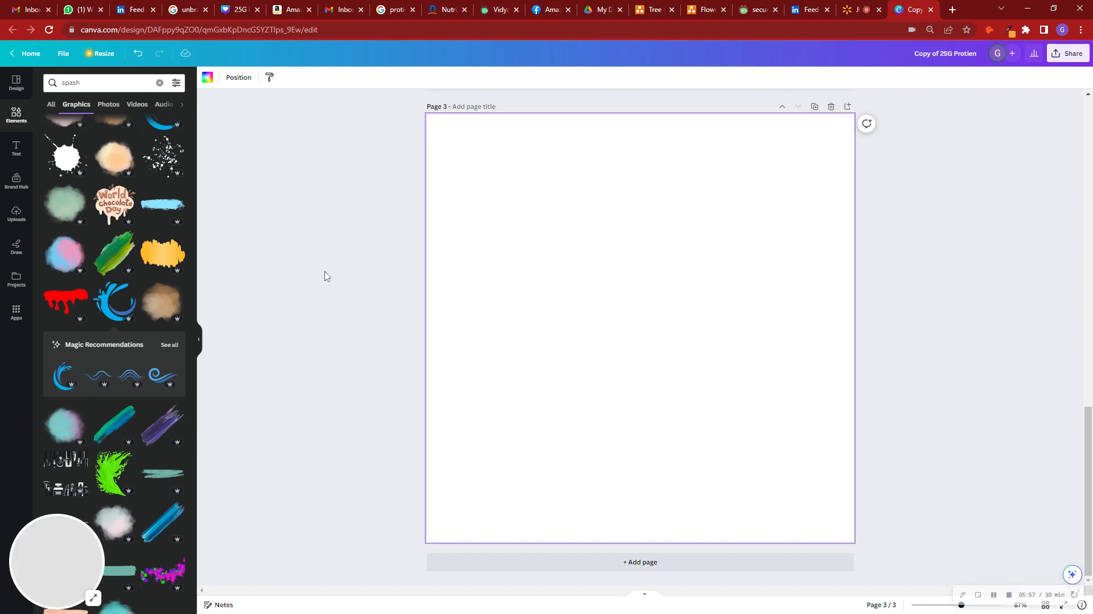
pyautogui.scroll(5, 306, 297)
pyautogui.scroll(6, 306, 298)
pyautogui.click(509, 367)
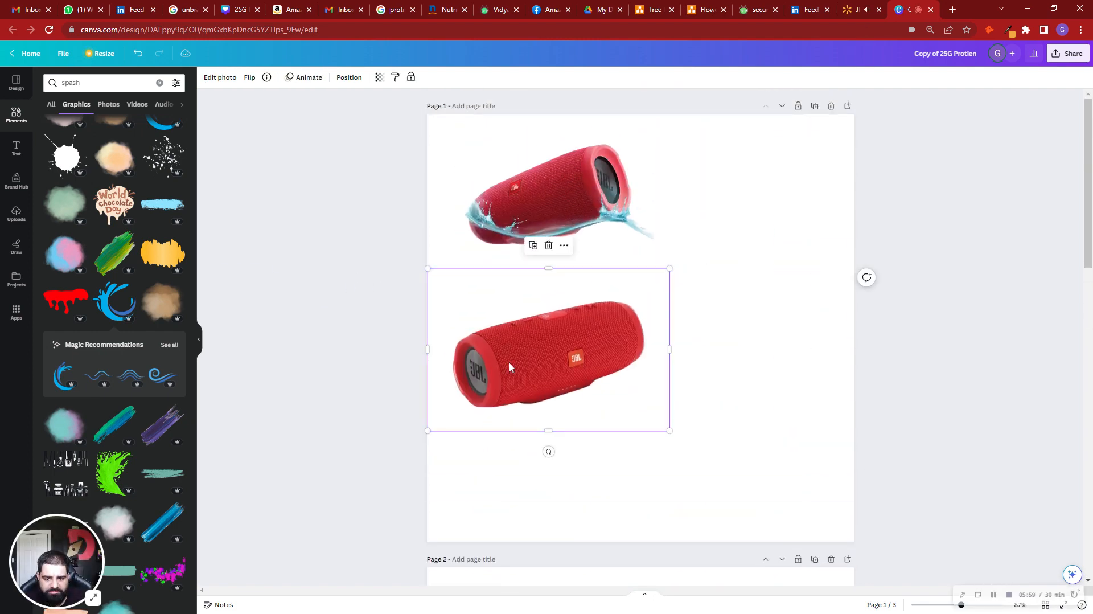
pyautogui.scroll(-12, 509, 367)
pyautogui.hotkey('ctrl', 'v')
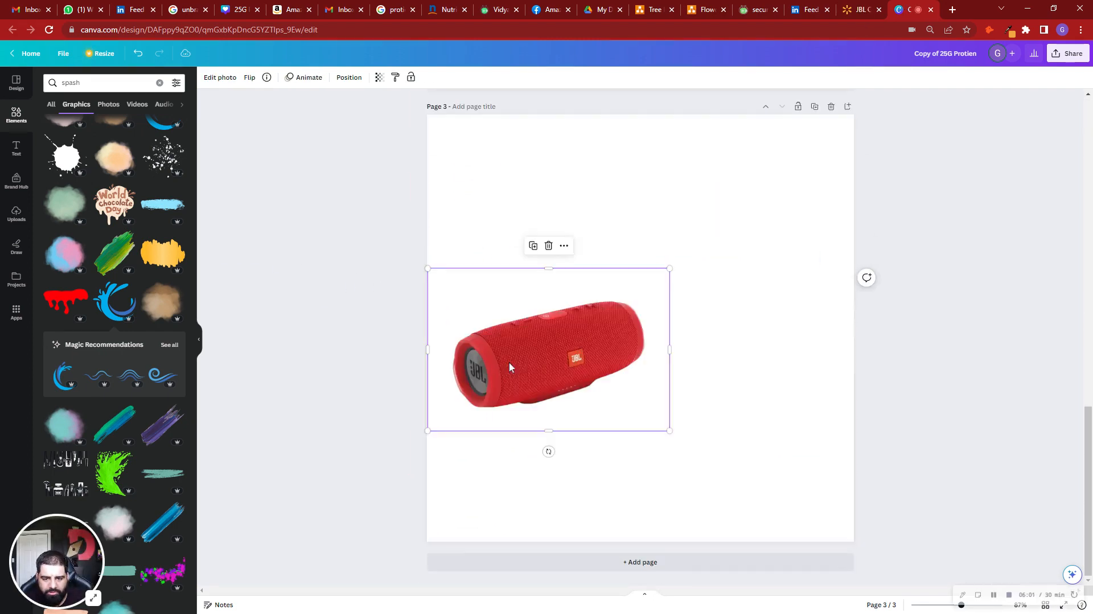
pyautogui.moveTo(669, 268); pyautogui.dragTo(796, 183)
pyautogui.moveTo(643, 279); pyautogui.dragTo(640, 341)
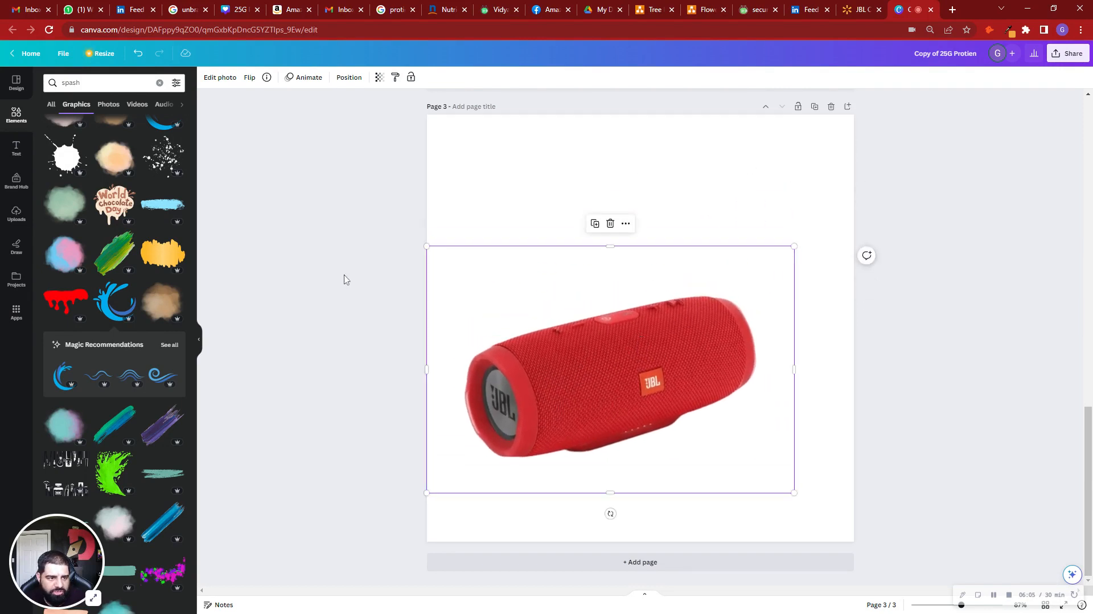
# Search the elements for "pool party" photos and add the turquoise pool photo with the pink flamingo float to page 3.
pyautogui.click(71, 83)
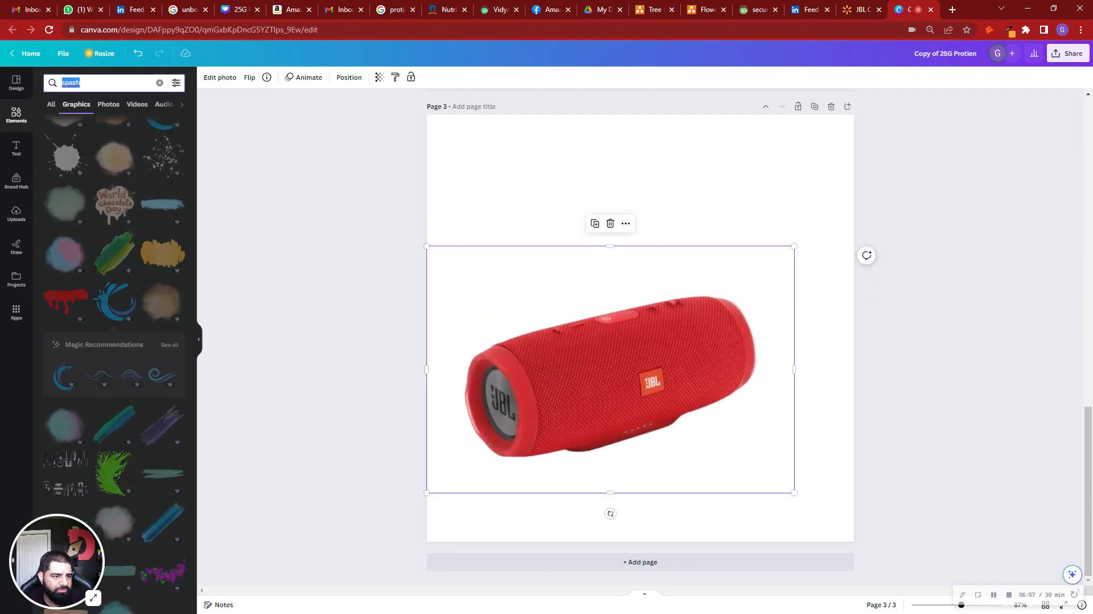
pyautogui.click(160, 83)
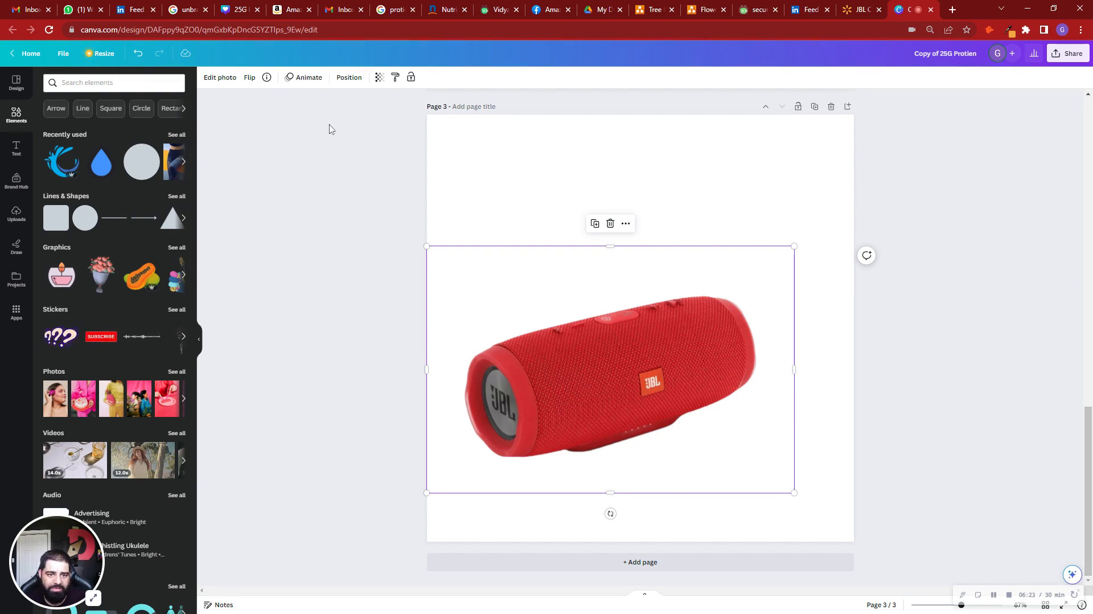
pyautogui.click(329, 131)
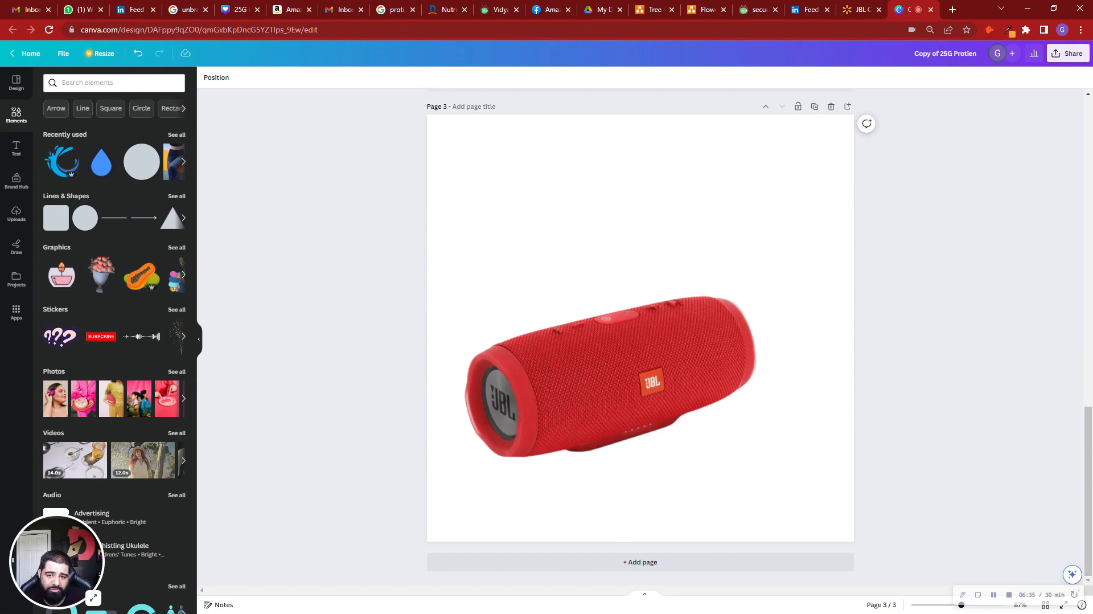
pyautogui.scroll(6, 449, 438)
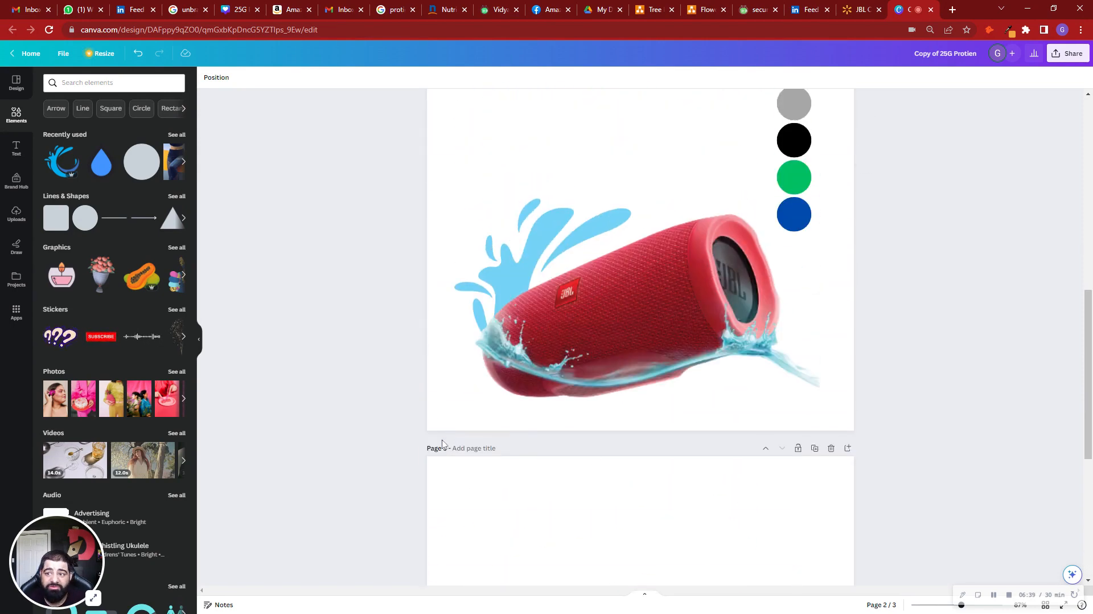
pyautogui.scroll(4, 590, 505)
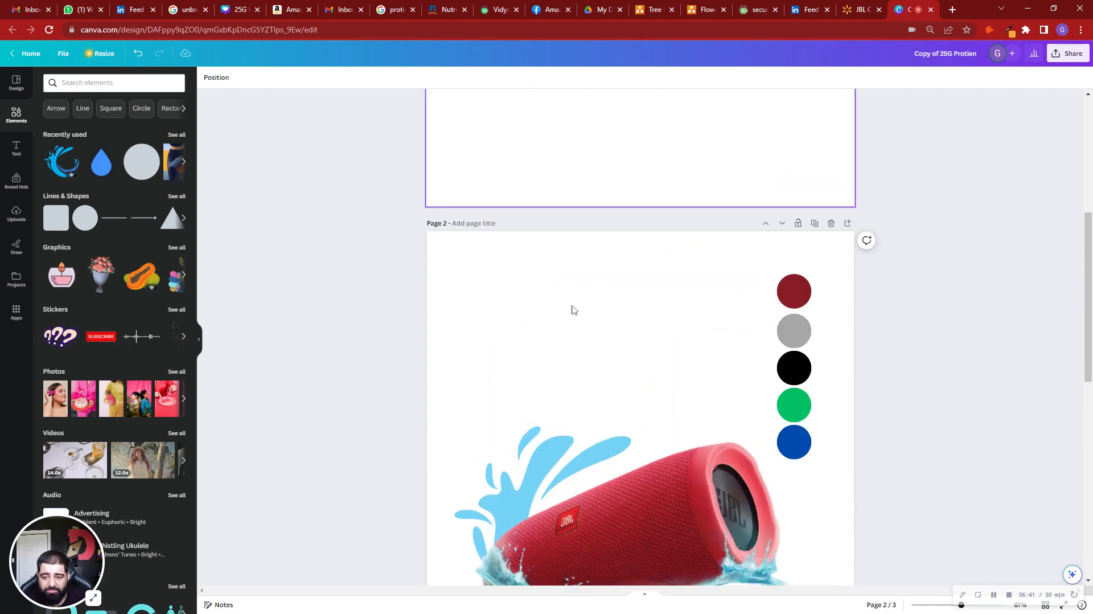
pyautogui.scroll(-2, 573, 309)
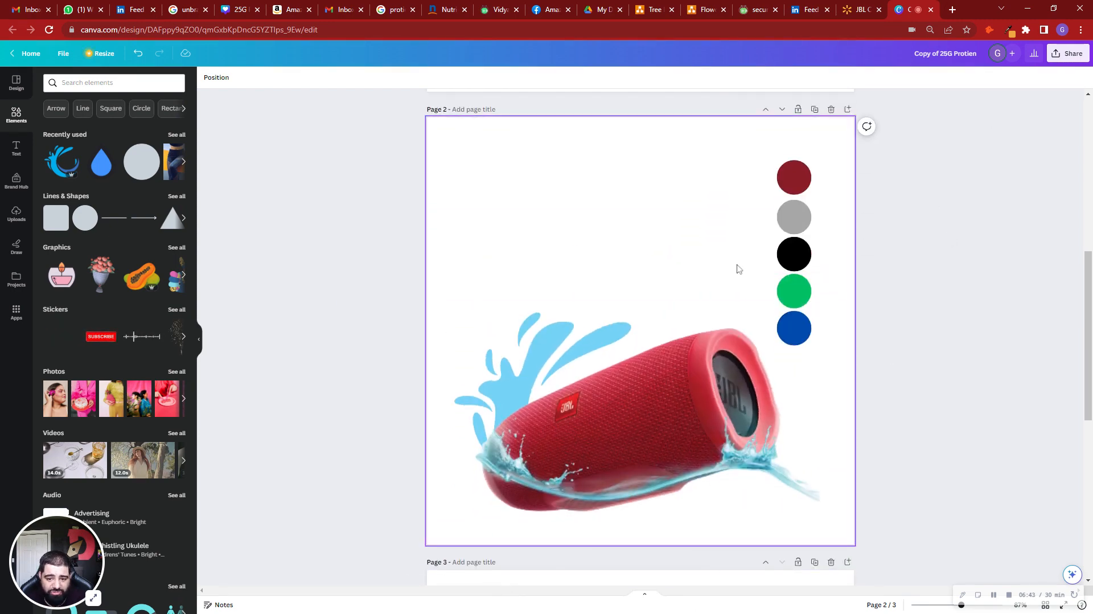
pyautogui.scroll(-5, 703, 437)
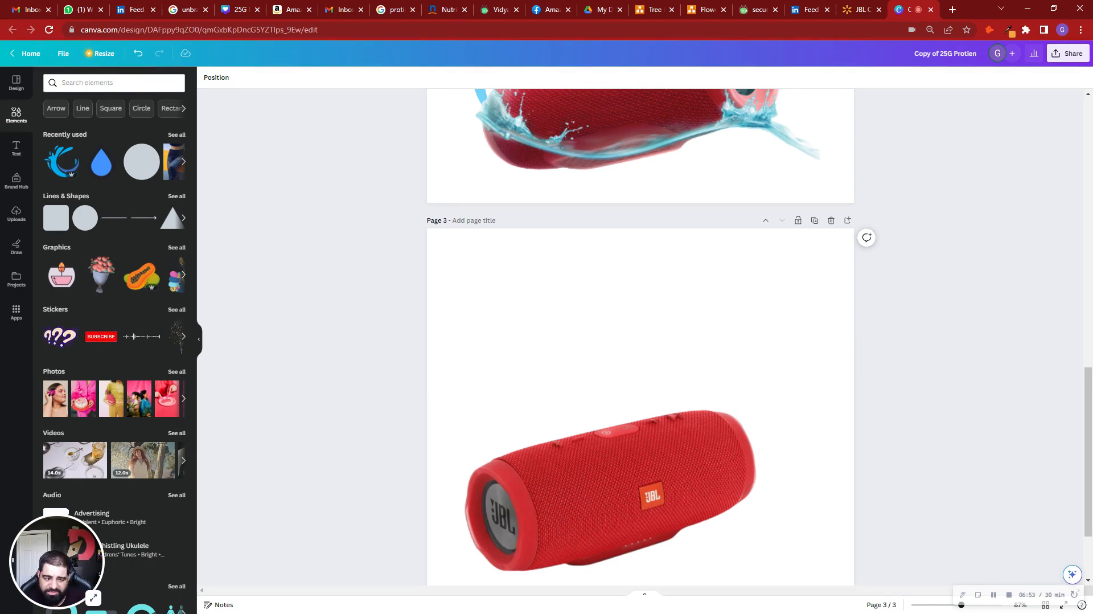
pyautogui.click(114, 82)
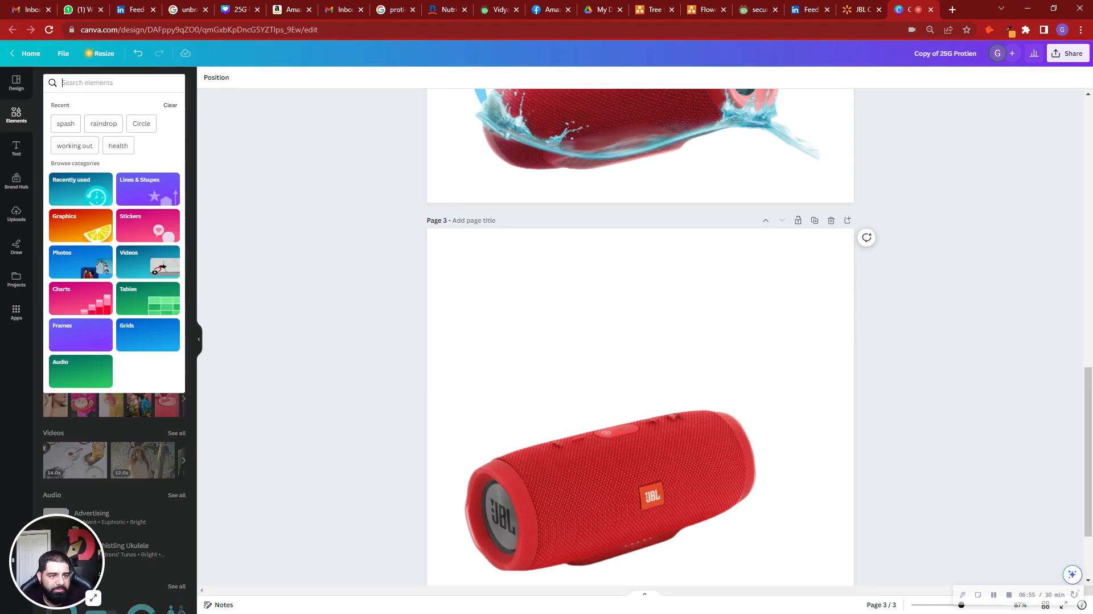
pyautogui.write('p')
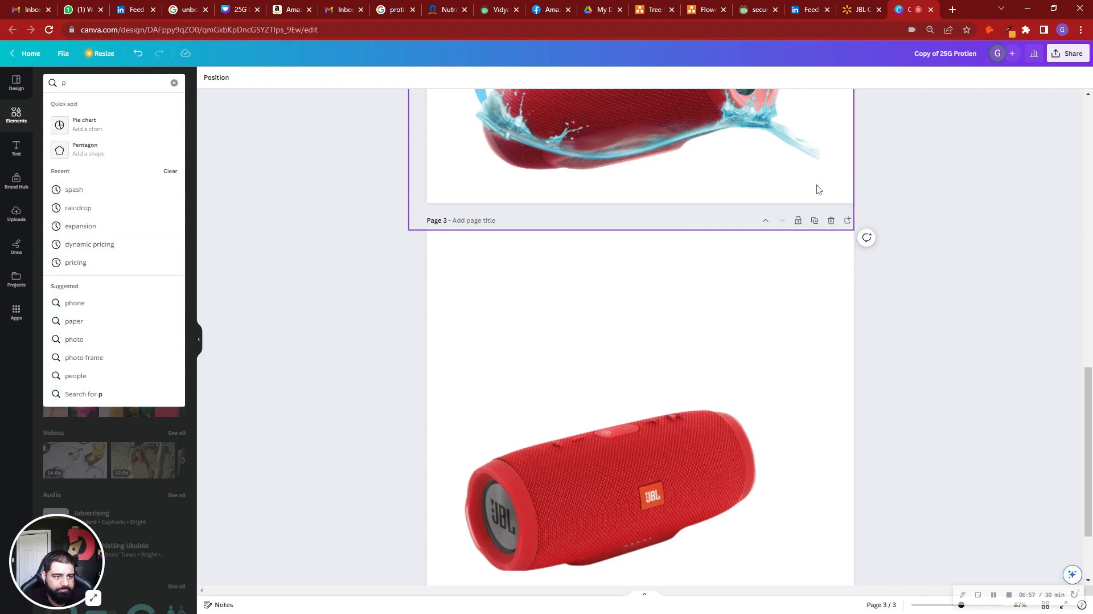
pyautogui.write('ool party')
pyautogui.press('Return')
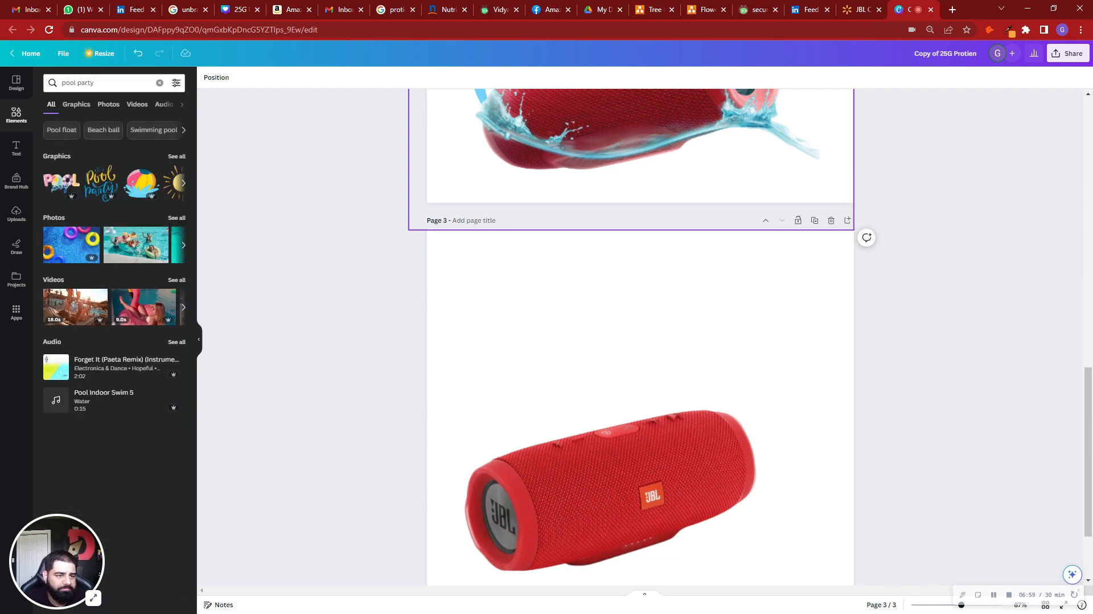
pyautogui.click(179, 222)
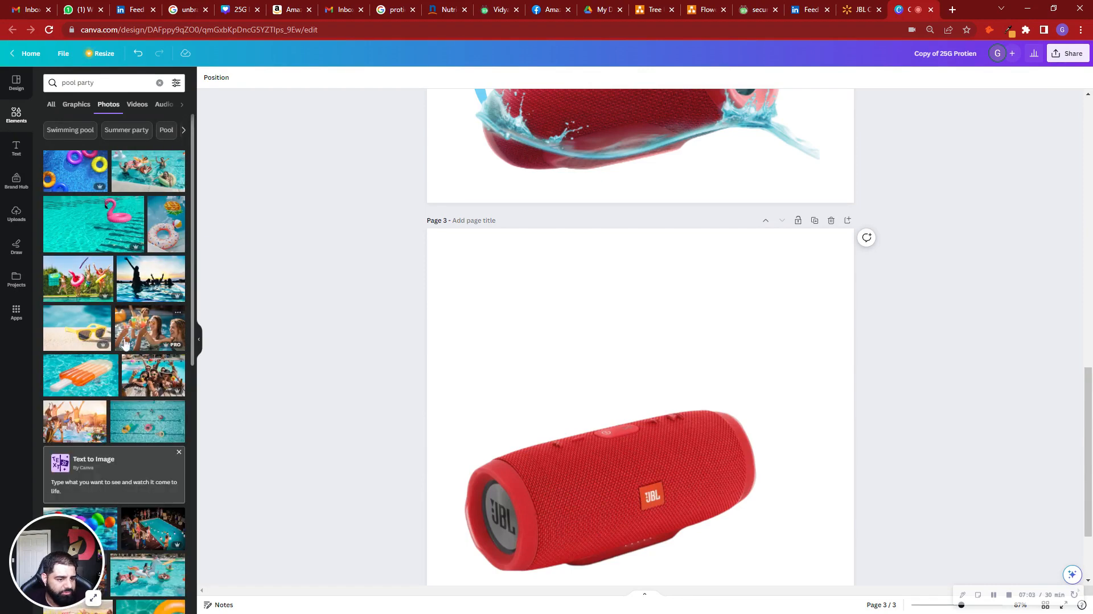
pyautogui.click(79, 204)
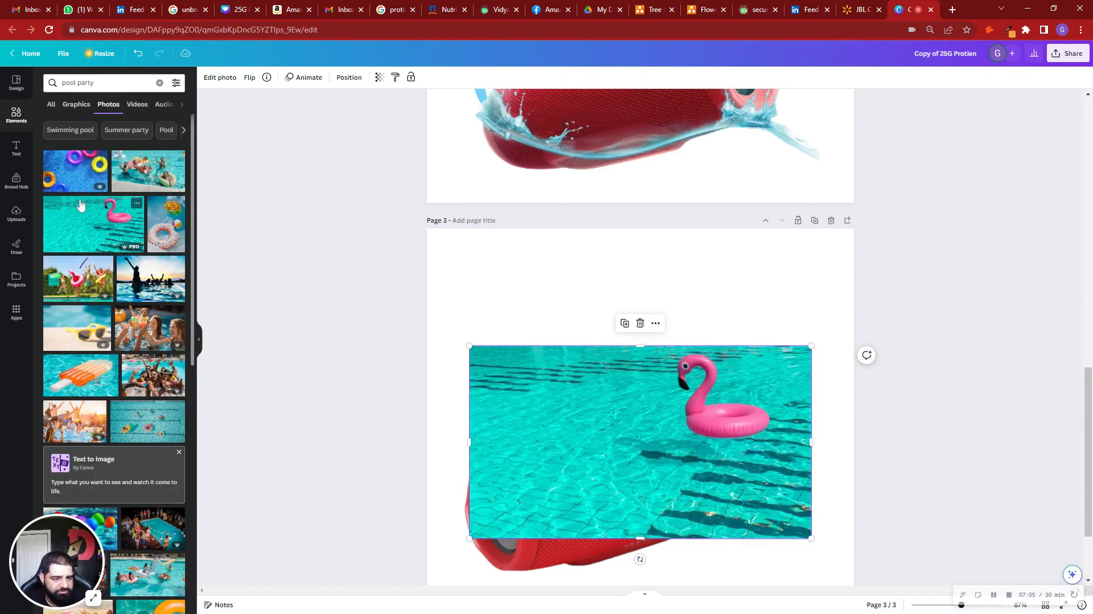
# Enlarge the pool photo to cover all of page 3, with the flamingo at the upper-right edge, and send it behind the speaker.
pyautogui.moveTo(660, 333); pyautogui.dragTo(615, 222)
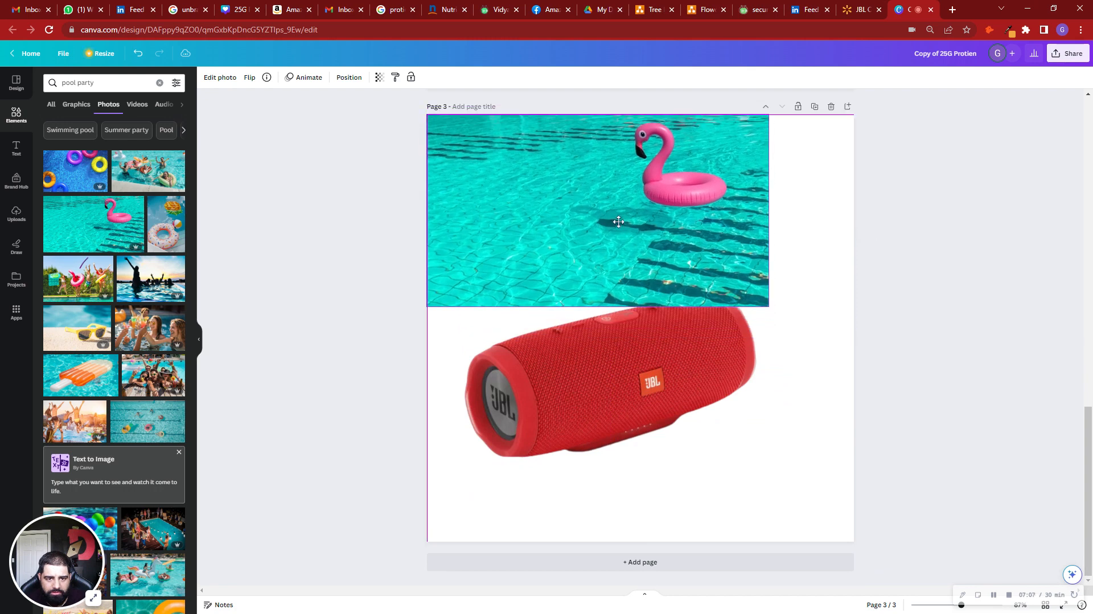
pyautogui.moveTo(772, 319); pyautogui.dragTo(1025, 450)
pyautogui.moveTo(813, 337); pyautogui.dragTo(882, 432)
pyautogui.moveTo(495, 215); pyautogui.dragTo(300, 103)
pyautogui.moveTo(812, 410); pyautogui.dragTo(778, 402)
pyautogui.rightClick(778, 402)
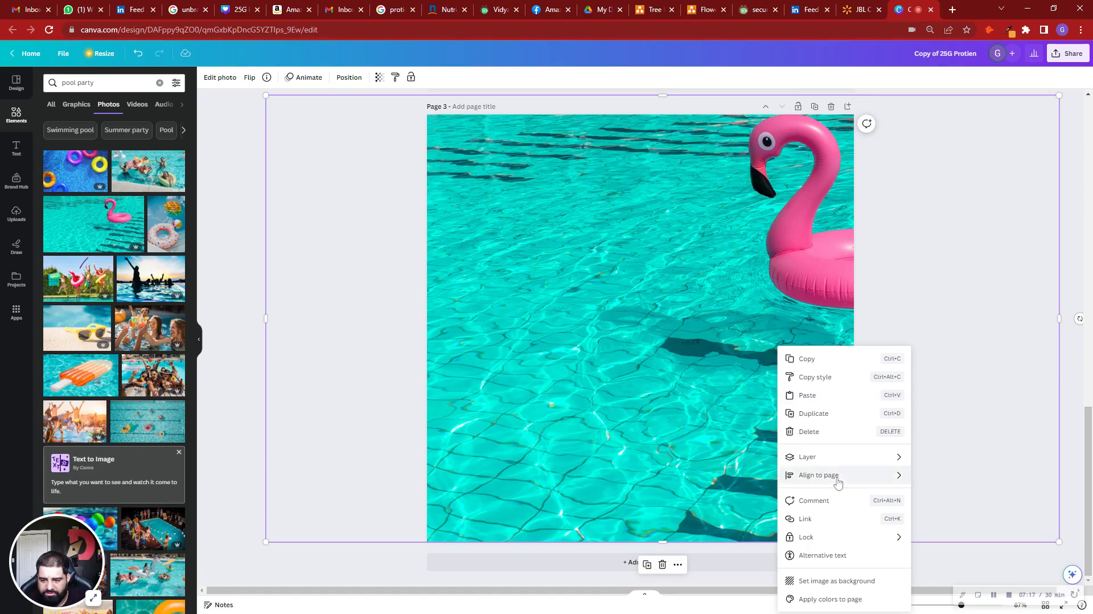
pyautogui.moveTo(834, 458)
pyautogui.click(952, 516)
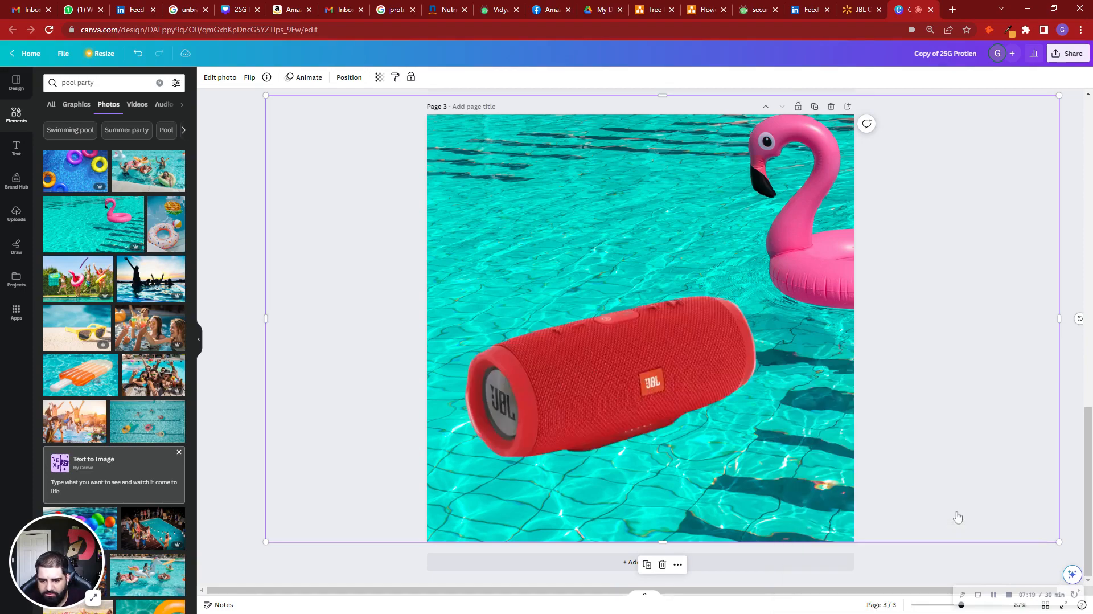
# Shrink the speaker photo to less than half the page width and move it to the upper-left area of page 3.
pyautogui.click(640, 360)
pyautogui.moveTo(791, 253); pyautogui.dragTo(647, 347)
pyautogui.moveTo(528, 398); pyautogui.dragTo(520, 188)
pyautogui.click(352, 319)
# Duplicate the pool photo, remove the background from the copy to isolate the flamingo, and align the copy exactly over the original.
pyautogui.click(643, 352)
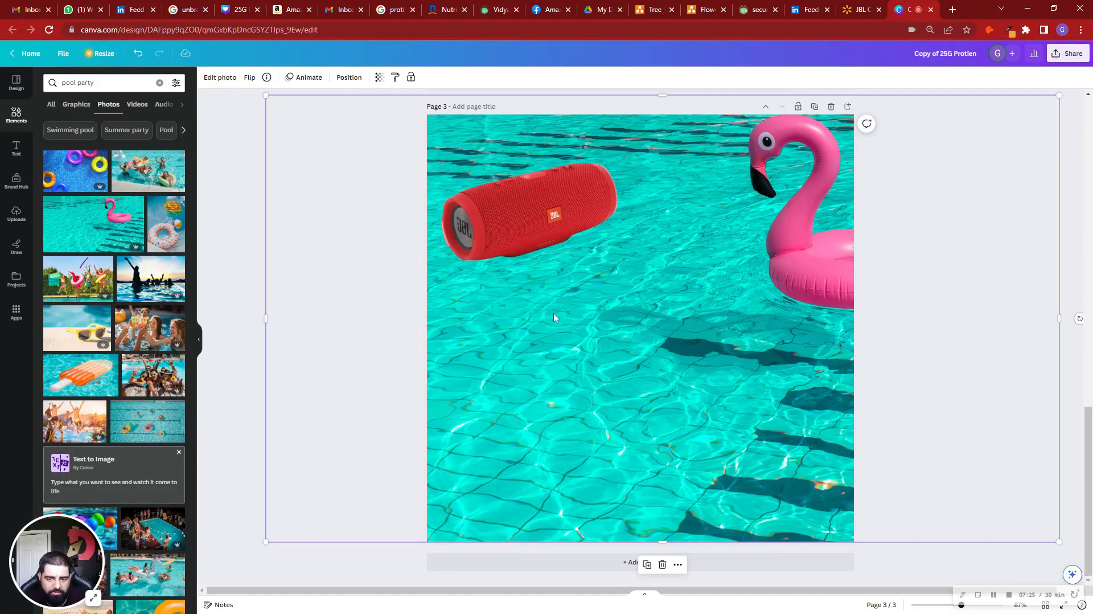
pyautogui.click(227, 85)
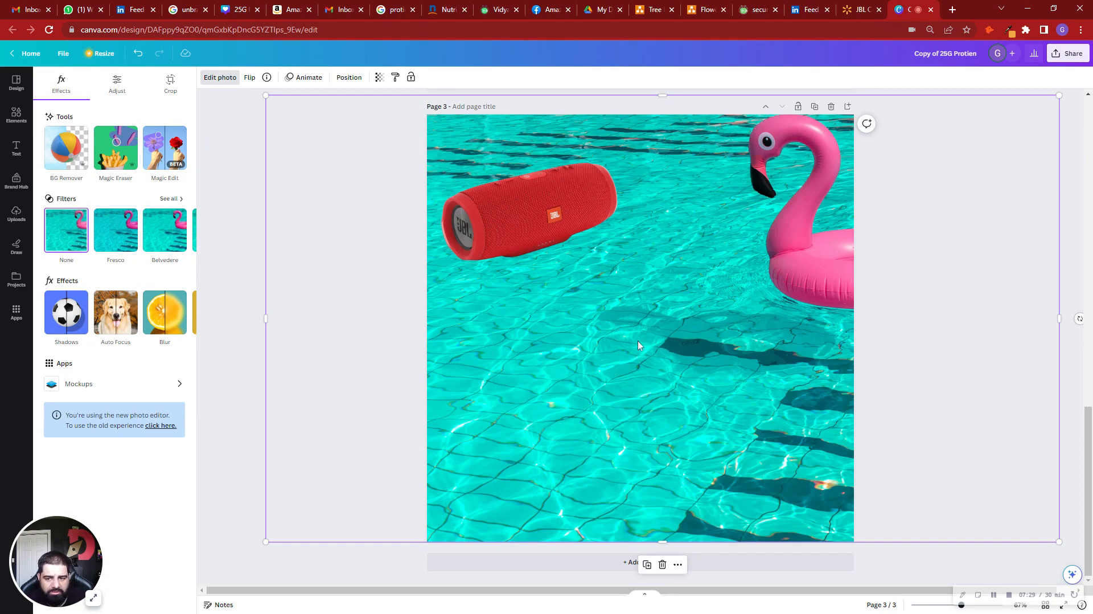
pyautogui.moveTo(638, 340)
pyautogui.mouseDown()
pyautogui.moveTo(659, 339)
pyautogui.moveTo(659, 361)
pyautogui.moveTo(655, 347)
pyautogui.mouseUp()
pyautogui.click(63, 147)
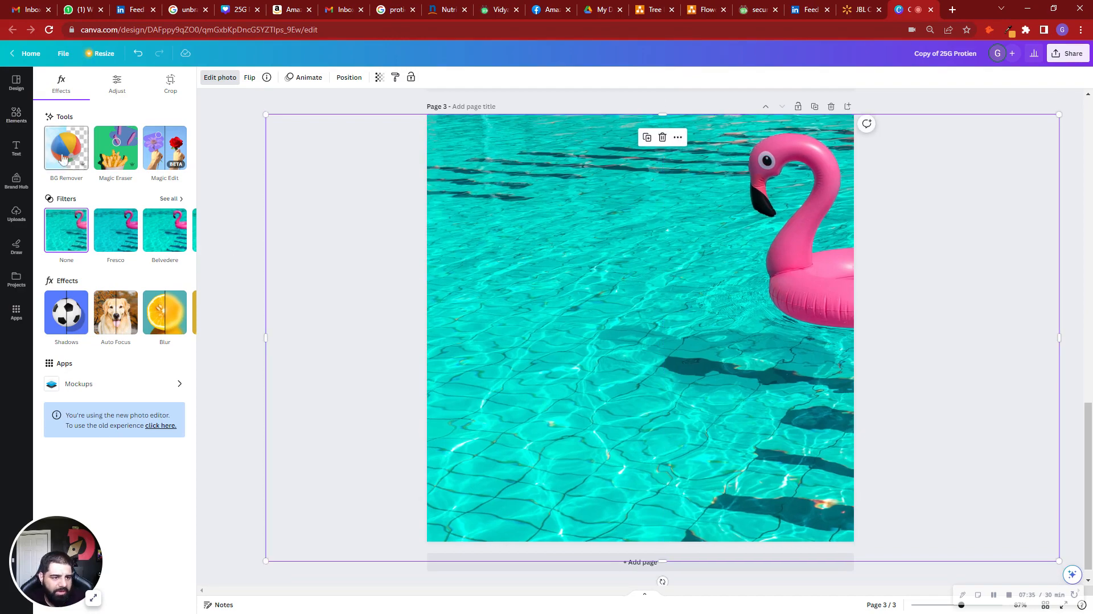
pyautogui.moveTo(691, 319); pyautogui.dragTo(690, 295)
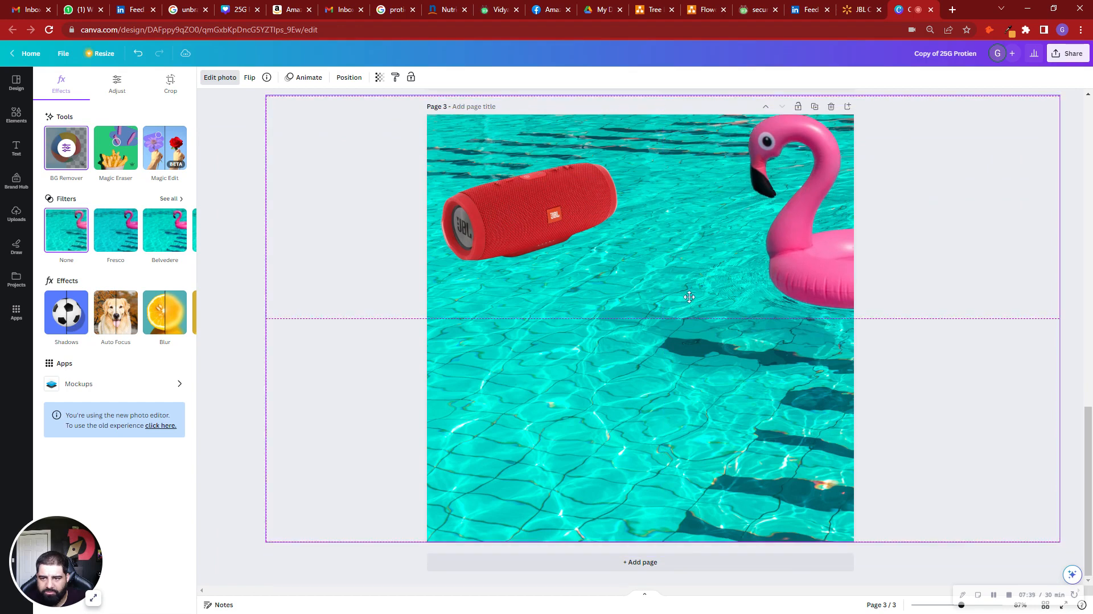
# Move the flamingo cutout aside, set the original pool photo's transparency to 46, and return the cutout to its aligned position.
pyautogui.moveTo(688, 354); pyautogui.dragTo(891, 356)
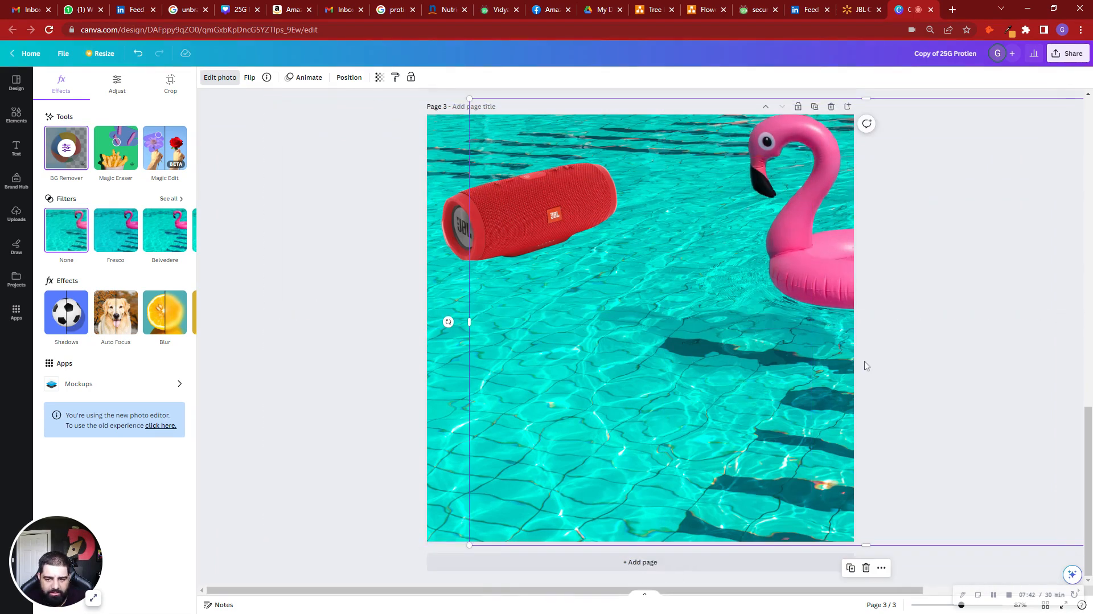
pyautogui.click(442, 373)
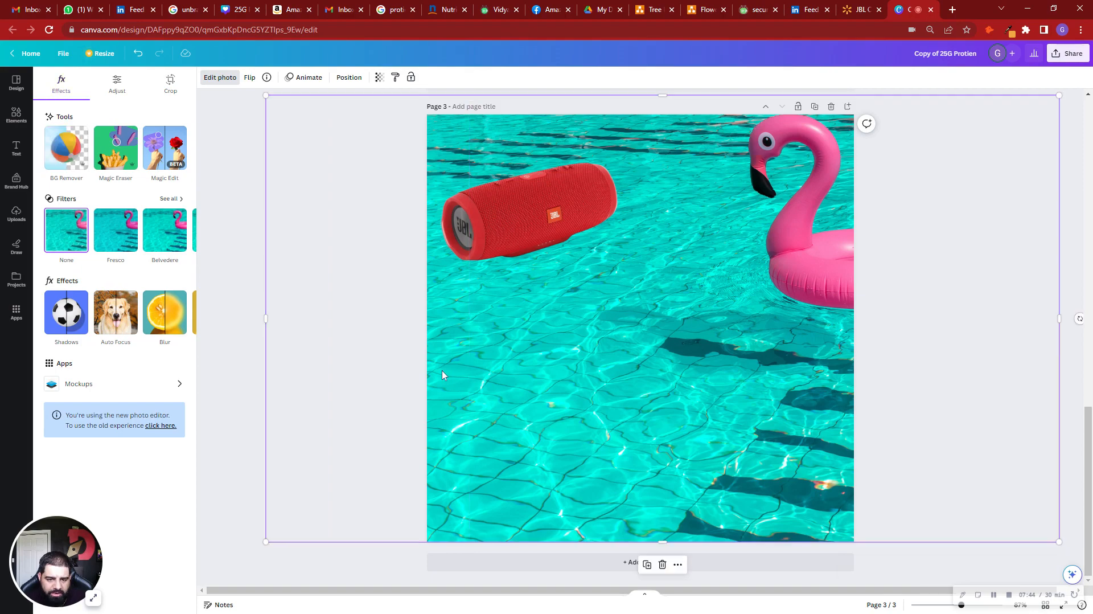
pyautogui.click(379, 77)
pyautogui.moveTo(378, 115); pyautogui.dragTo(335, 123)
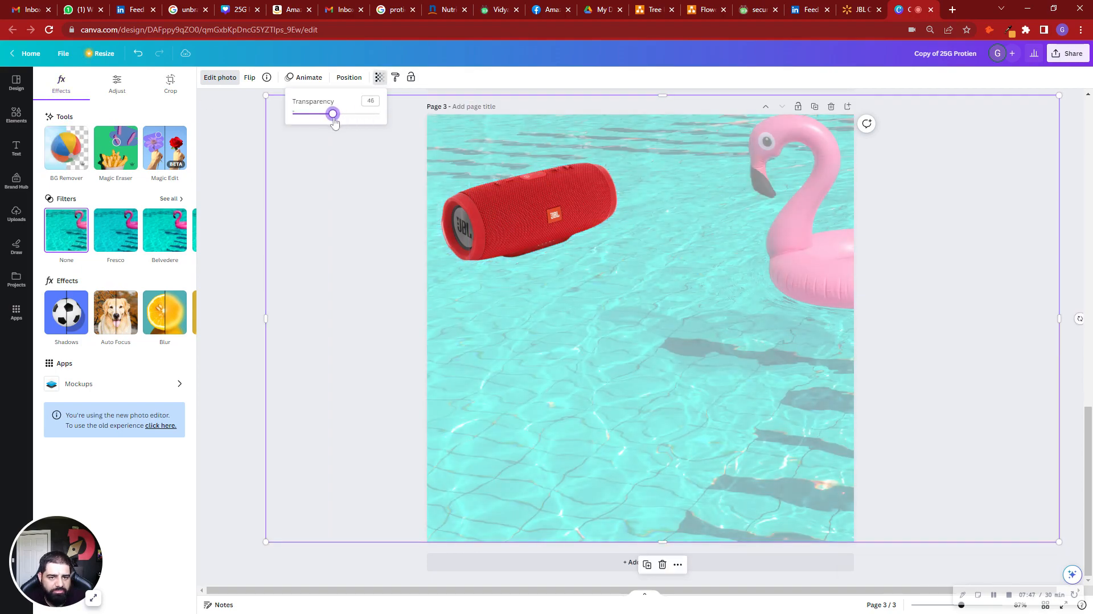
pyautogui.click(732, 439)
pyautogui.moveTo(793, 431); pyautogui.dragTo(589, 434)
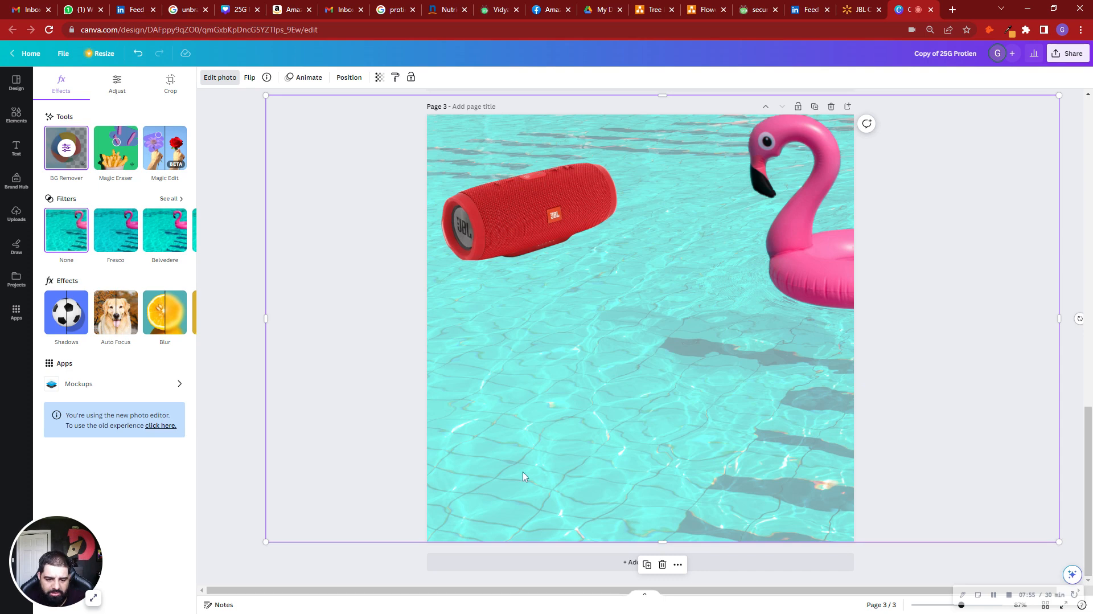
pyautogui.click(380, 291)
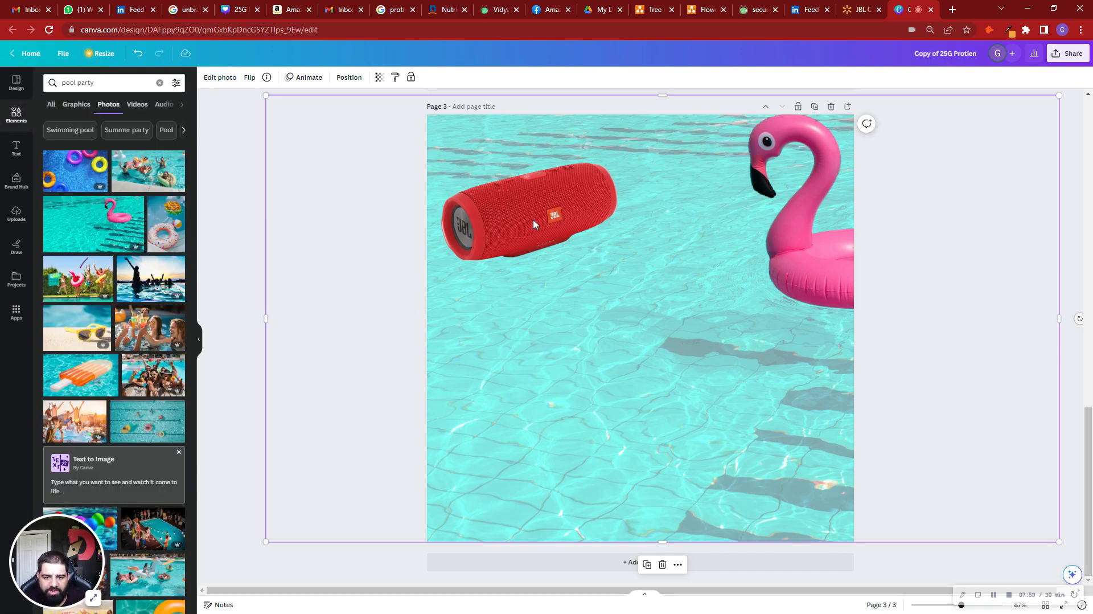
# Send the flamingo cutout to the back of page 3's layers, behind the speaker.
pyautogui.rightClick(546, 357)
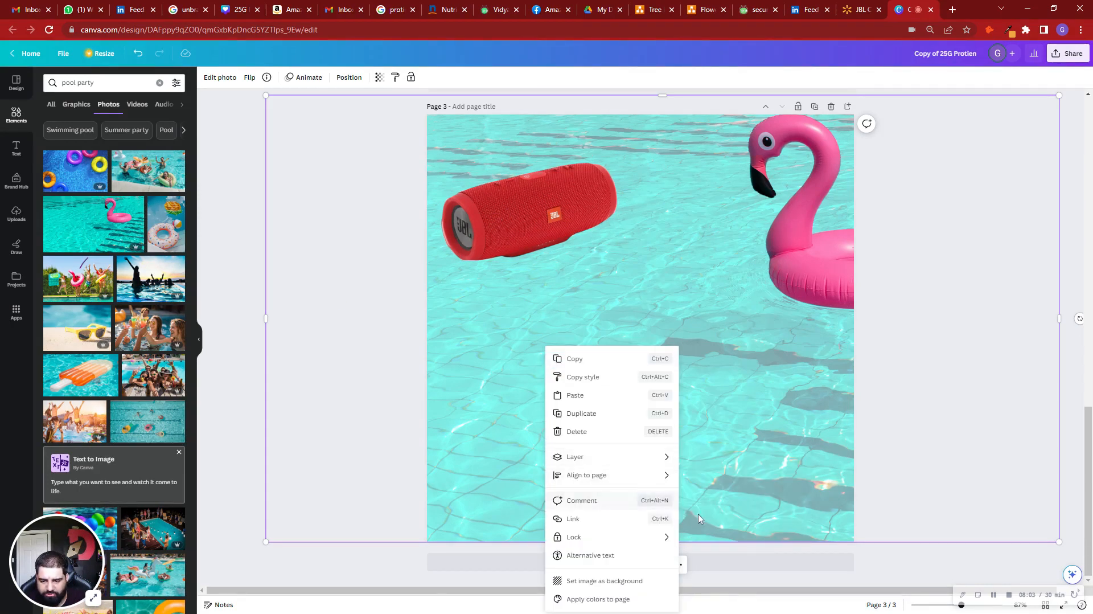
pyautogui.moveTo(618, 458)
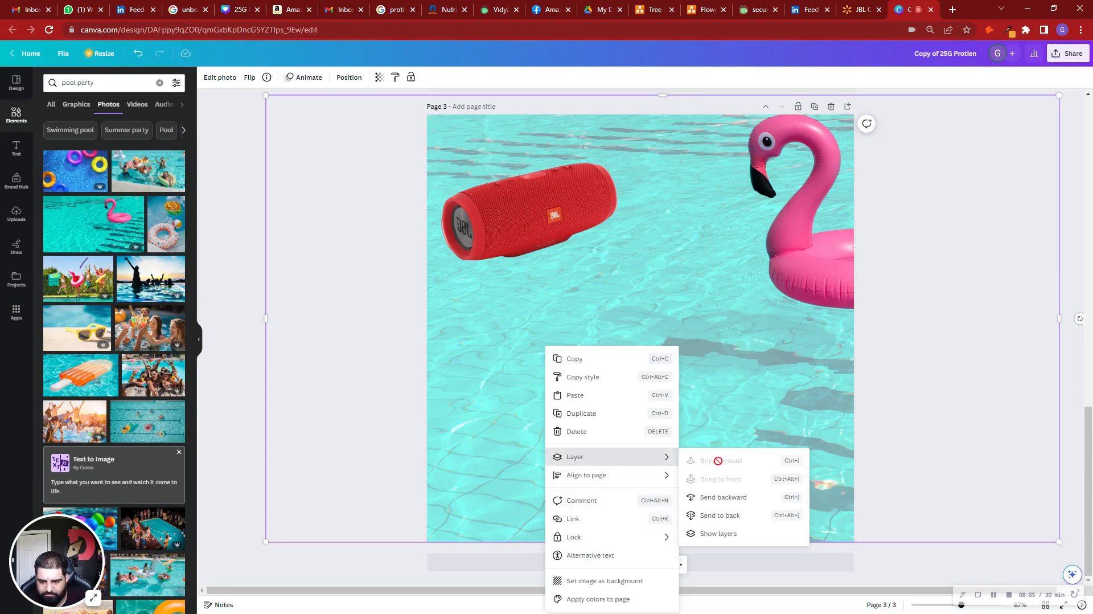
pyautogui.click(721, 516)
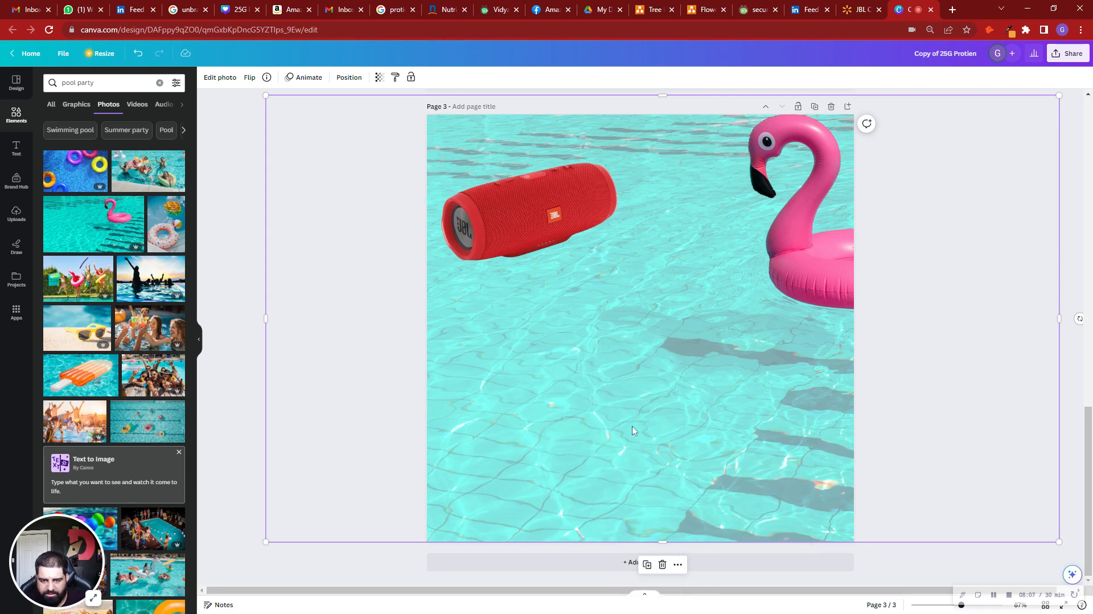
pyautogui.click(509, 217)
pyautogui.click(249, 298)
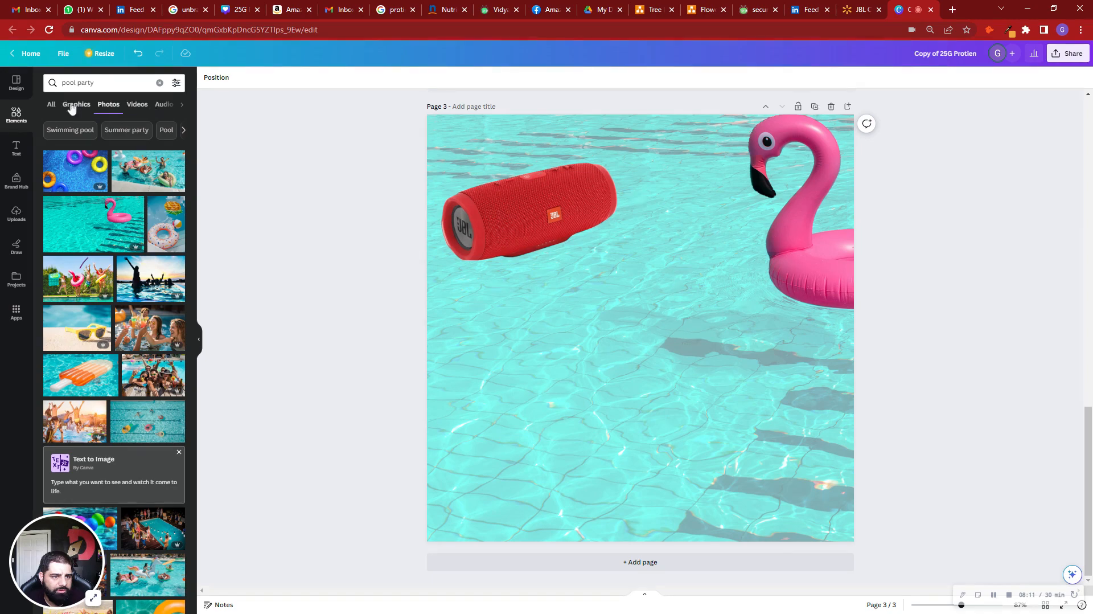
# Add a subheading text box below the speaker on page 3 and position the speaker centered directly above it.
pyautogui.click(16, 148)
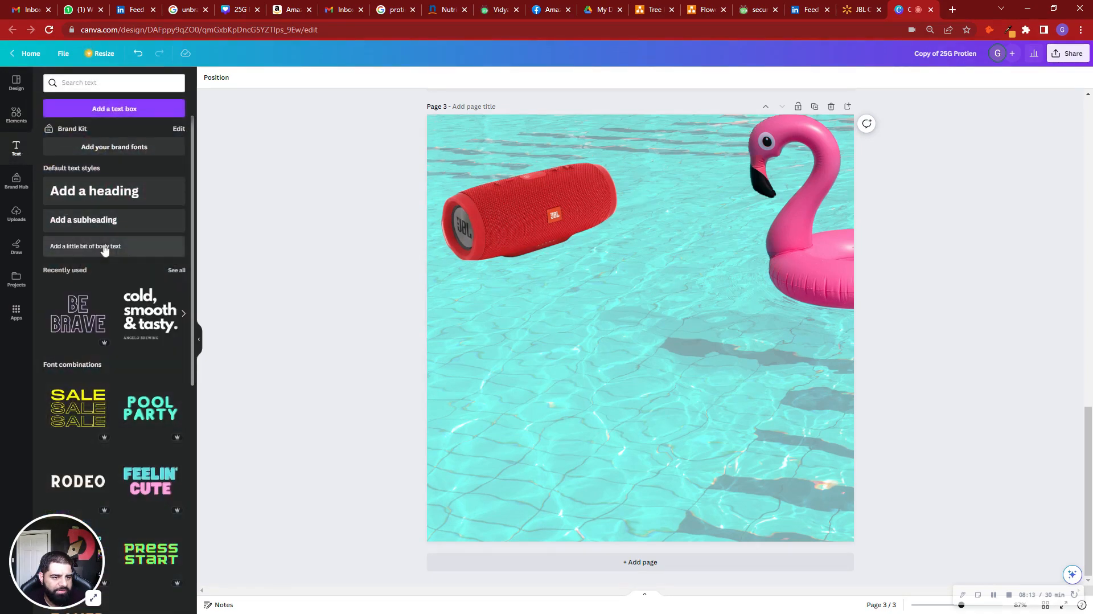
pyautogui.click(94, 221)
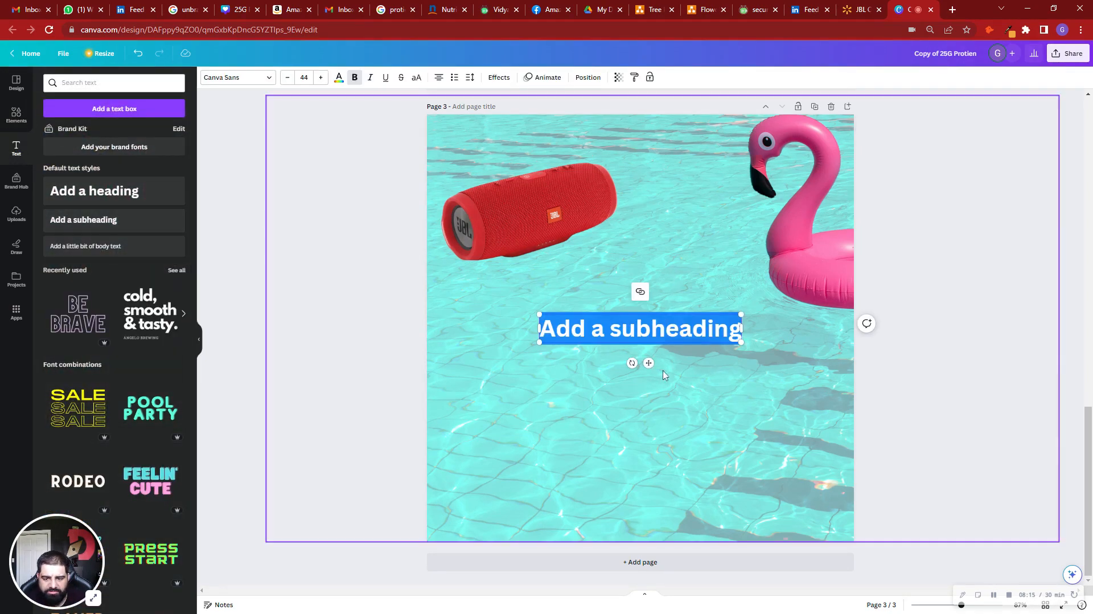
pyautogui.moveTo(649, 362); pyautogui.dragTo(579, 363)
pyautogui.moveTo(518, 202); pyautogui.dragTo(573, 220)
pyautogui.moveTo(477, 221); pyautogui.dragTo(490, 222)
pyautogui.moveTo(576, 241); pyautogui.dragTo(556, 235)
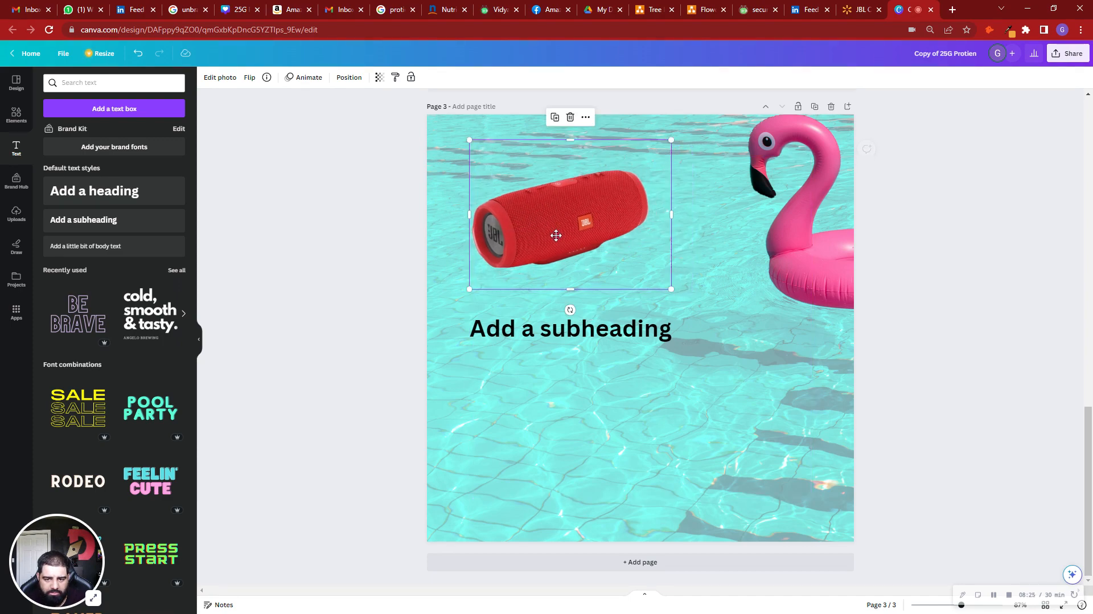
# Check the Walmart listing's quick highlights, and replace the subheading text on page 3 with "Bluetooth Compatible".
pyautogui.scroll(4, 668, 351)
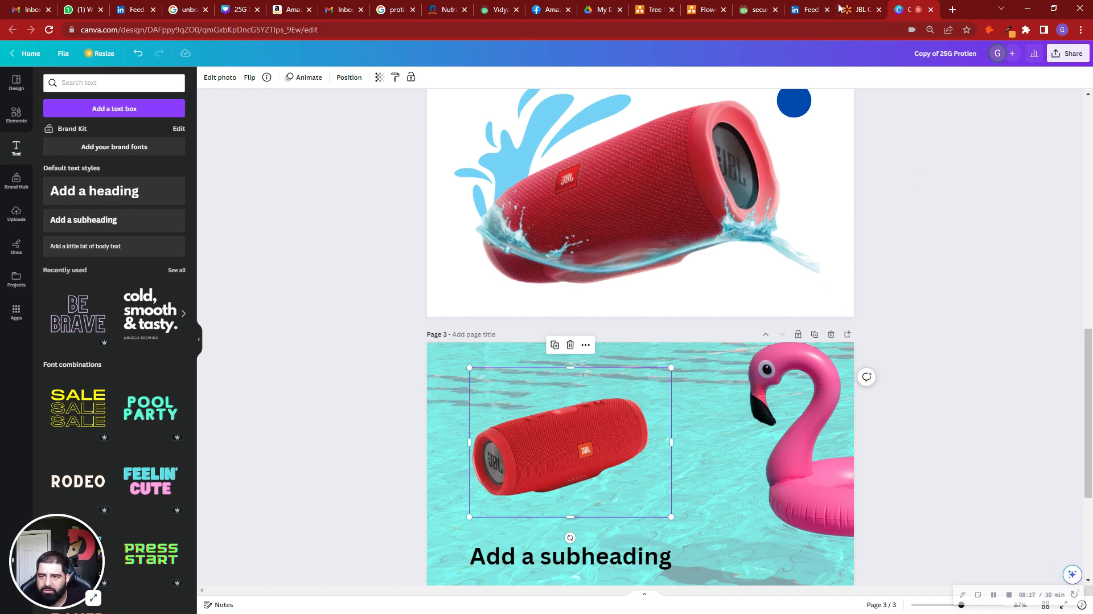
pyautogui.click(848, 9)
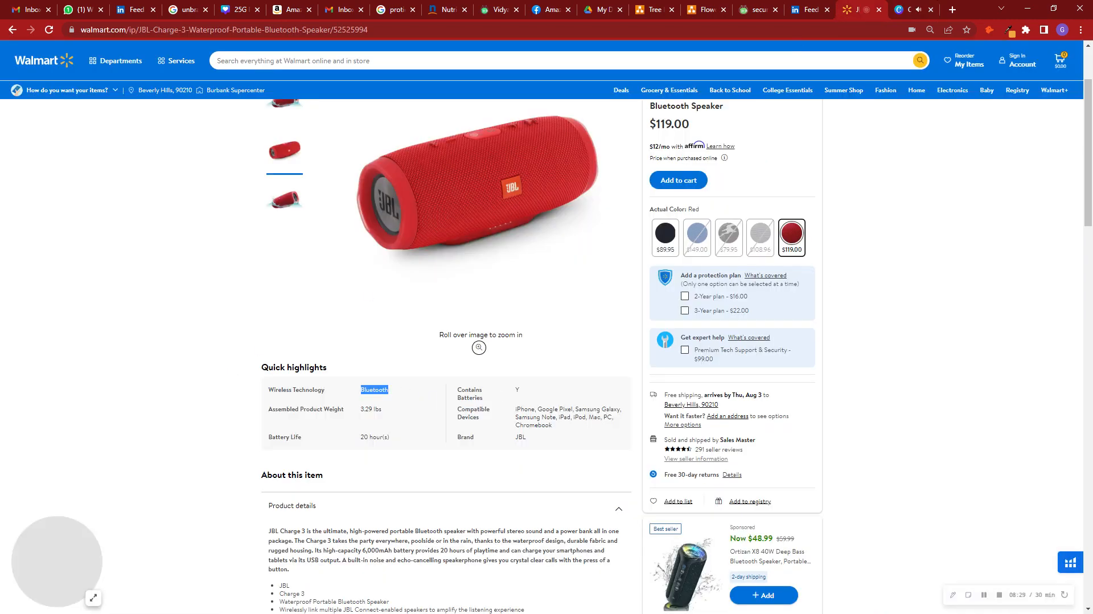
pyautogui.click(907, 11)
pyautogui.scroll(-3, 522, 435)
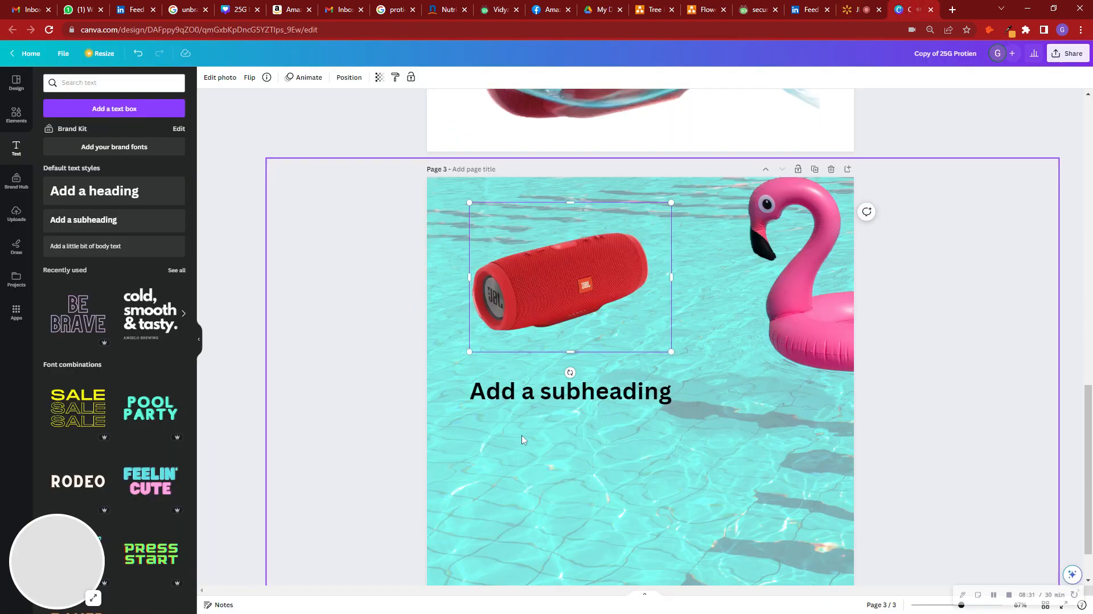
pyautogui.scroll(-1, 522, 435)
pyautogui.doubleClick(523, 333)
pyautogui.write('Bluetooth')
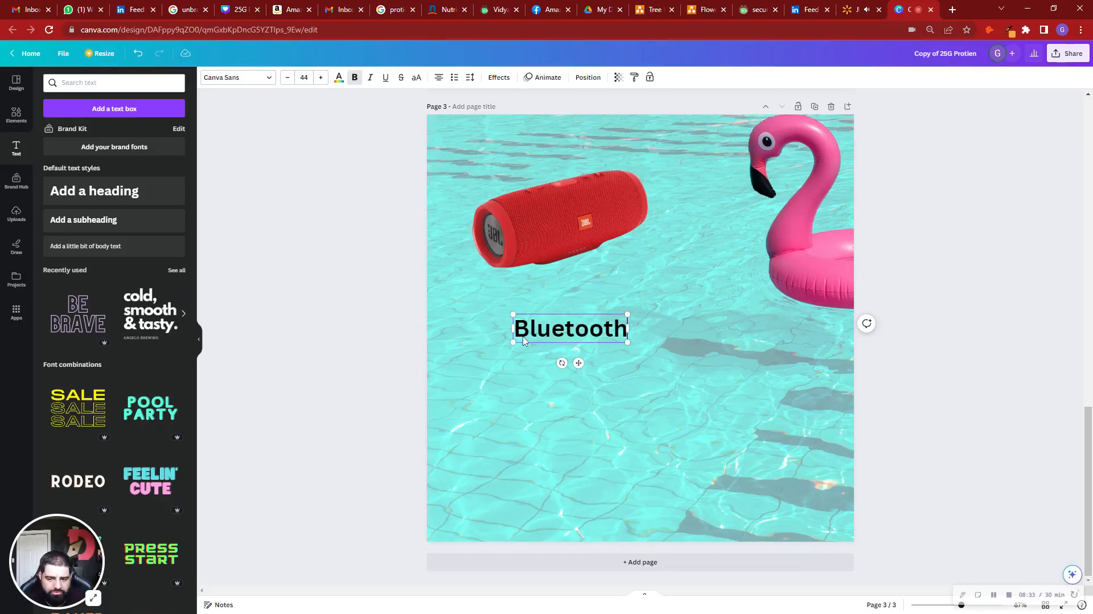
pyautogui.write(' Compa')
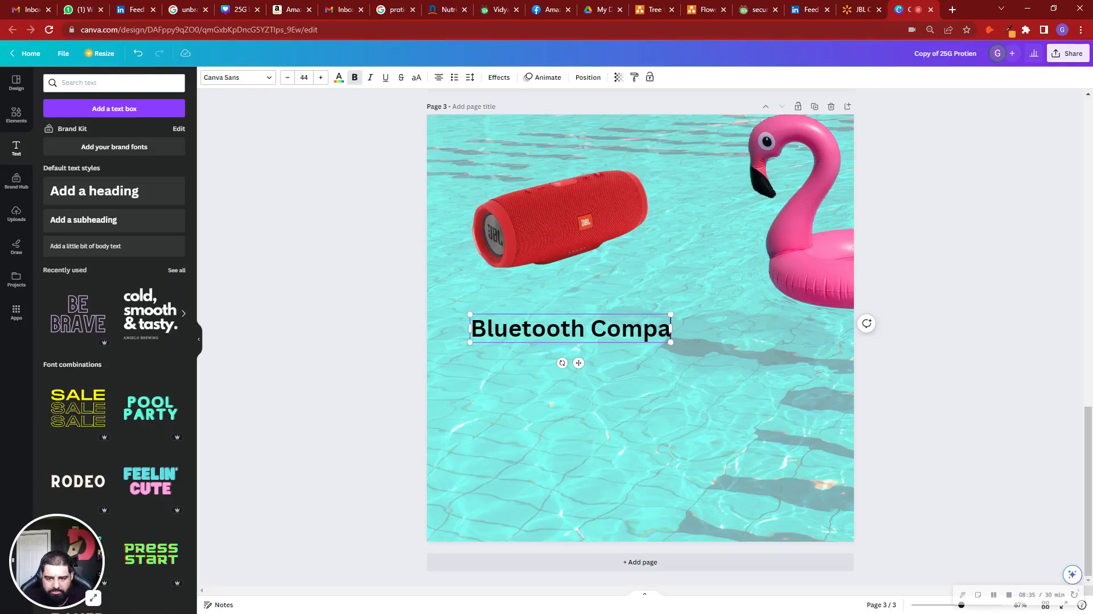
pyautogui.write('tigble')
pyautogui.press('BackSpace')
pyautogui.press('BackSpace')
pyautogui.press('BackSpace')
pyautogui.press('BackSpace')
pyautogui.write('b')
pyautogui.press('BackSpace')
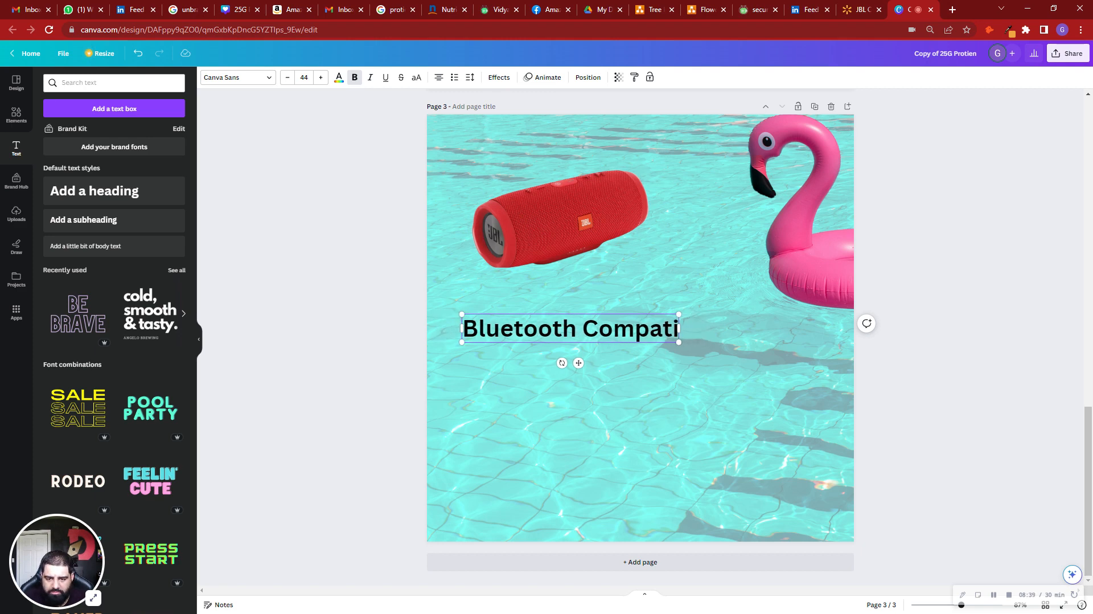
pyautogui.write('ble')
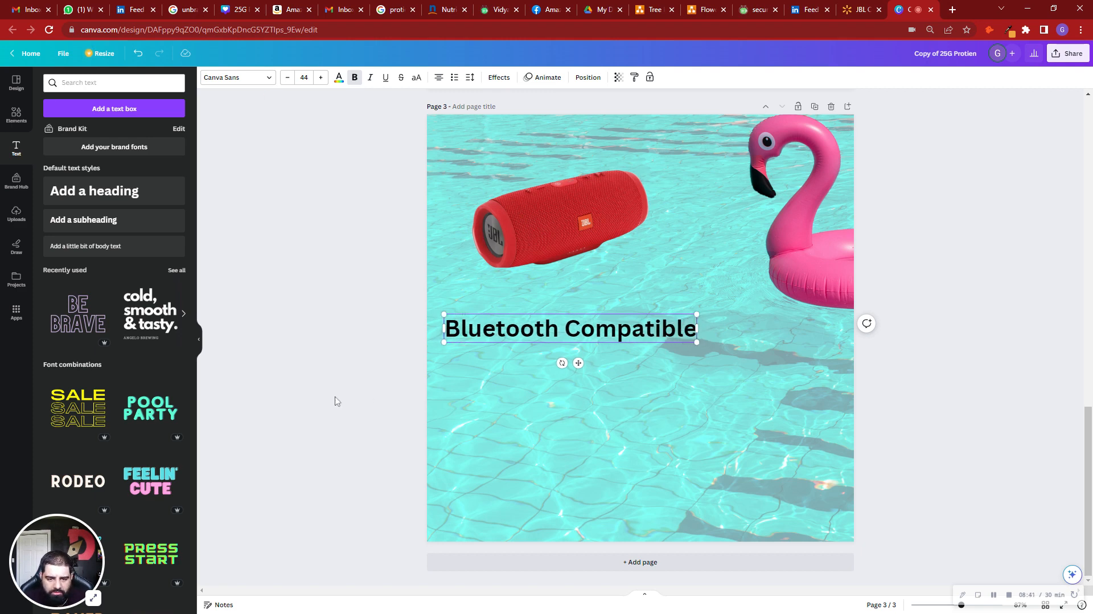
pyautogui.click(335, 401)
# Set the "Bluetooth Compatible" text in the Anton font and align its left edge with the speaker image above.
pyautogui.moveTo(513, 341); pyautogui.dragTo(540, 331)
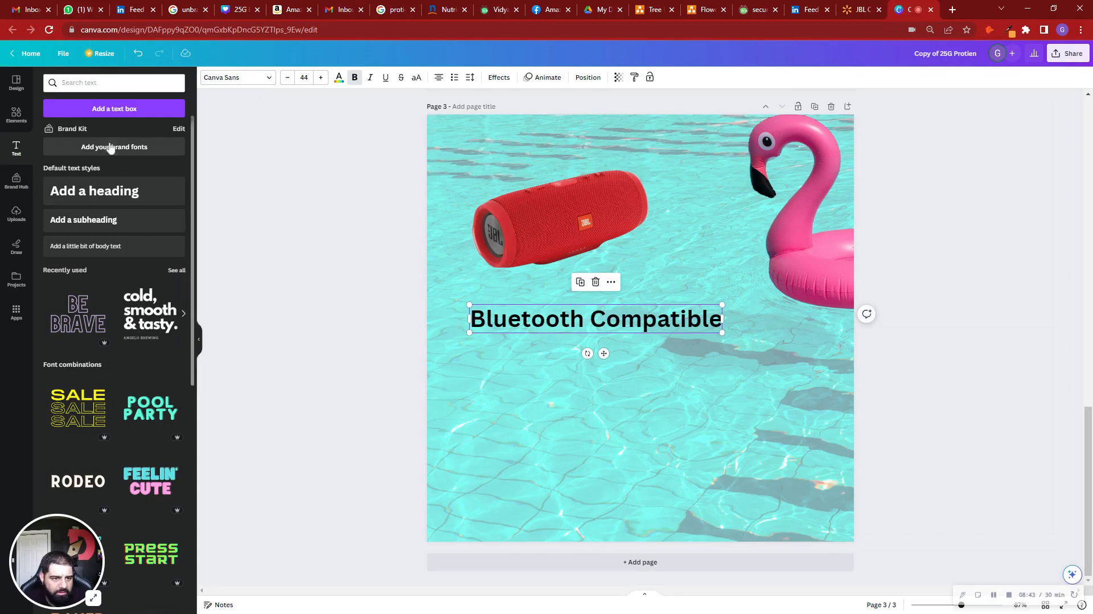
pyautogui.click(238, 80)
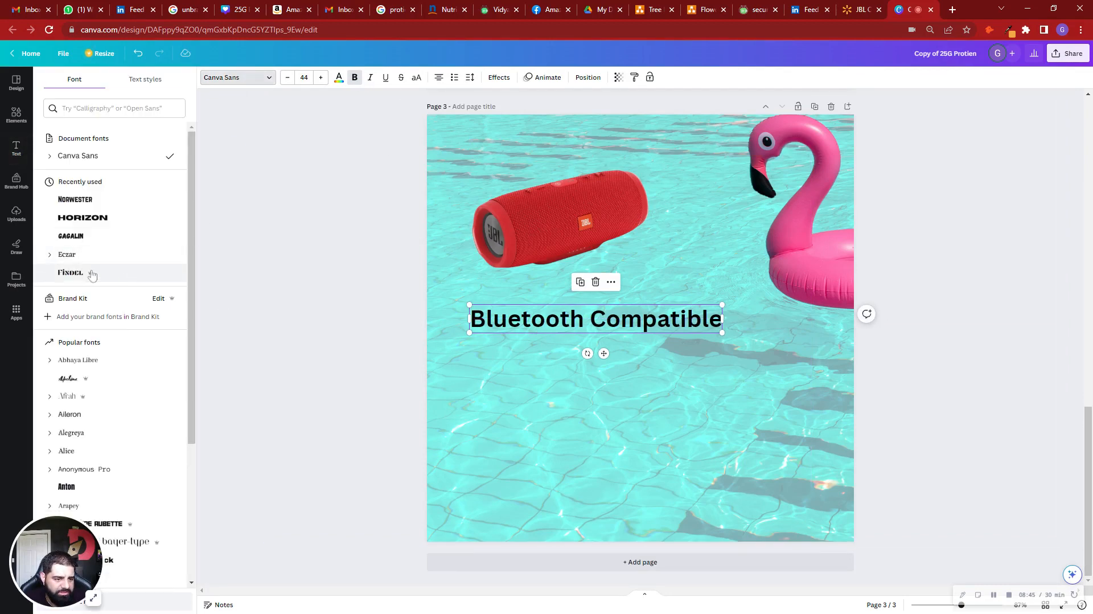
pyautogui.click(71, 273)
pyautogui.scroll(-2, 64, 344)
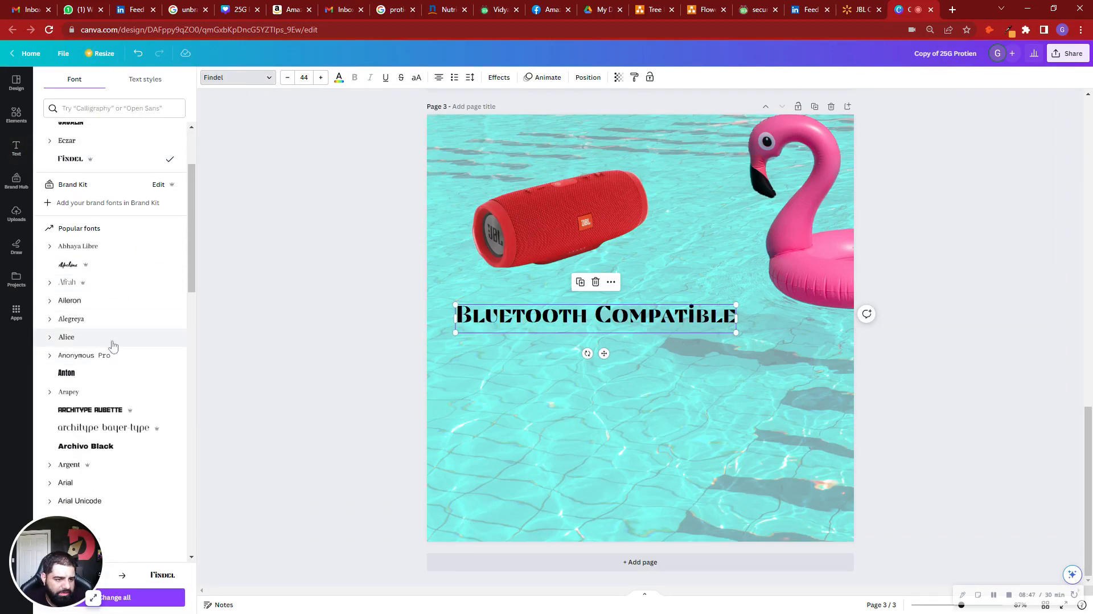
pyautogui.click(69, 265)
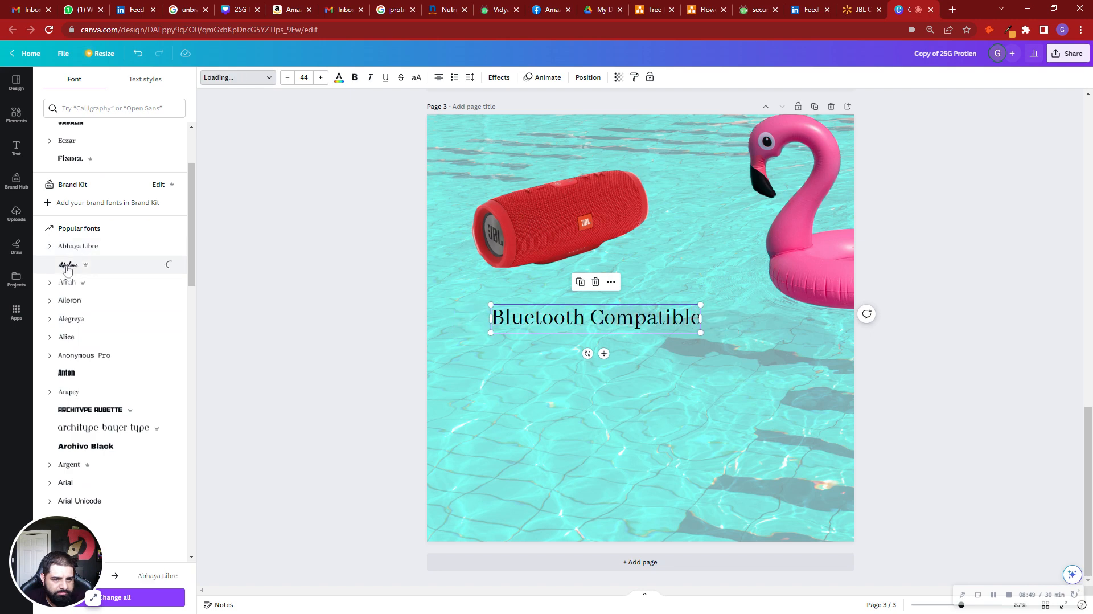
pyautogui.click(70, 300)
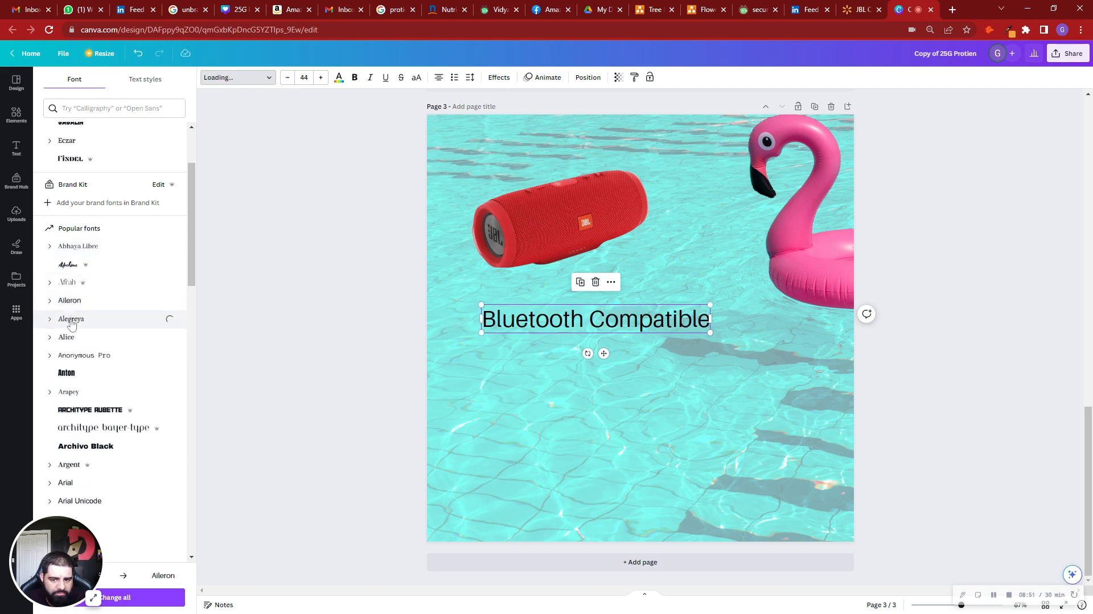
pyautogui.click(66, 373)
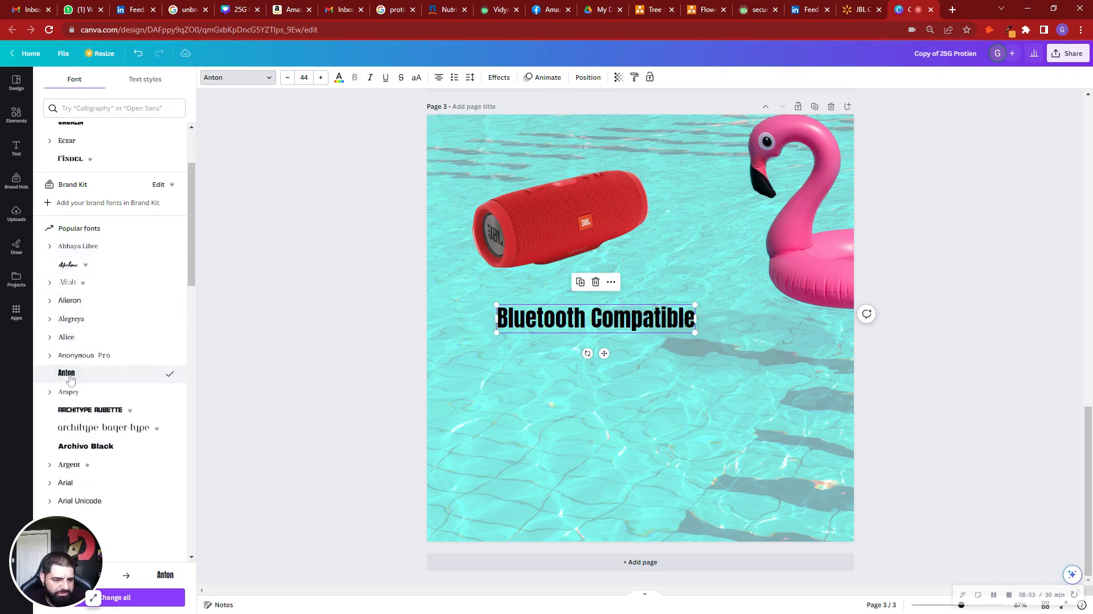
pyautogui.moveTo(538, 316); pyautogui.dragTo(509, 308)
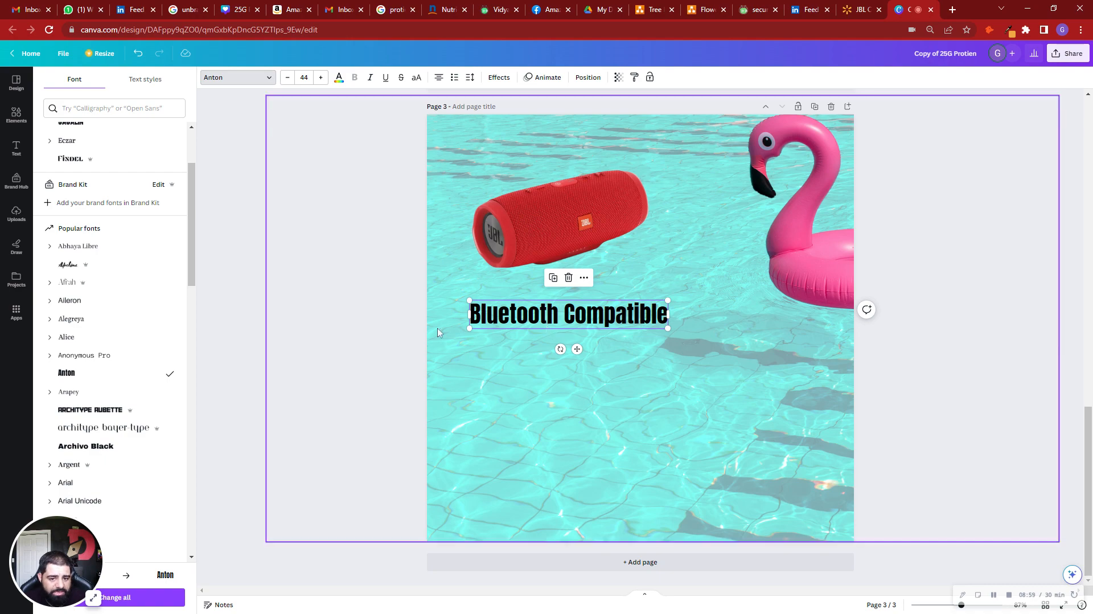
# Search the graphics for "bluetooth" and add the blue Bluetooth logo with the white symbol to page 3.
pyautogui.click(18, 116)
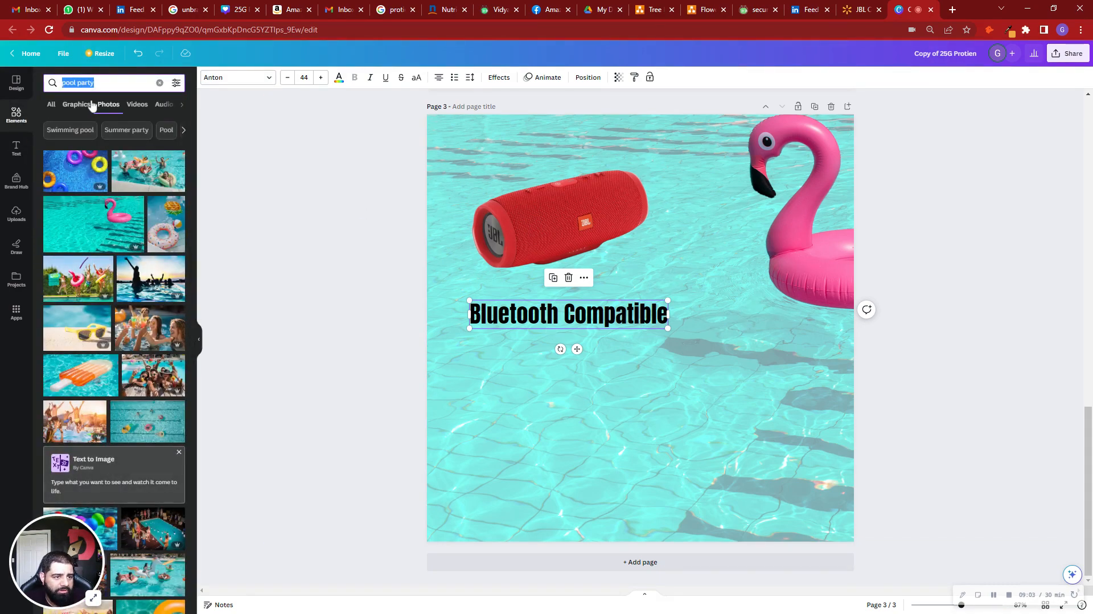
pyautogui.click(90, 105)
pyautogui.write('b')
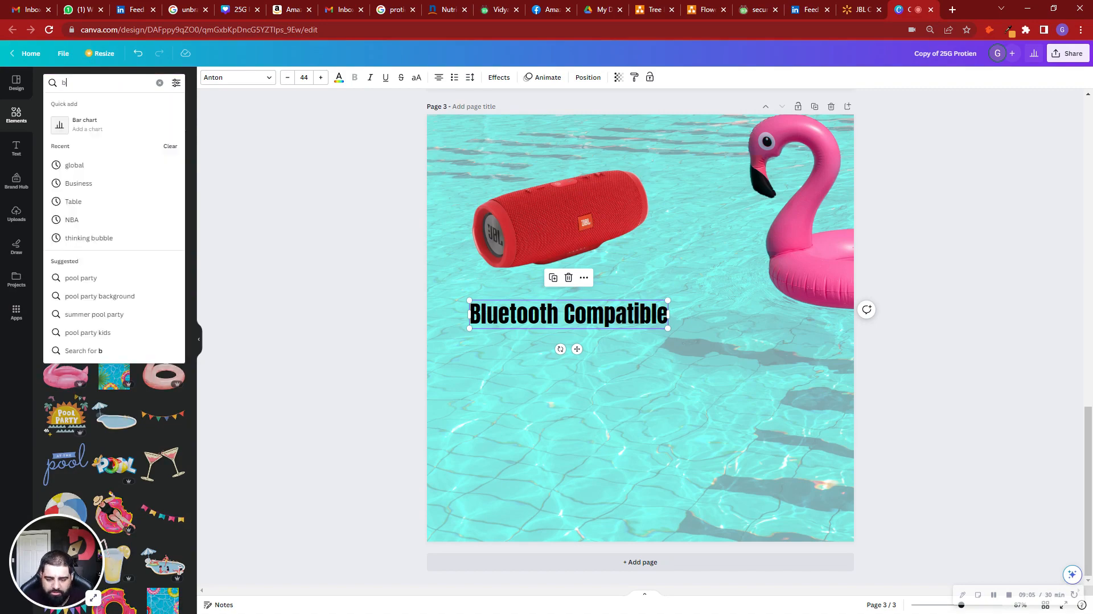
pyautogui.write('luetooth')
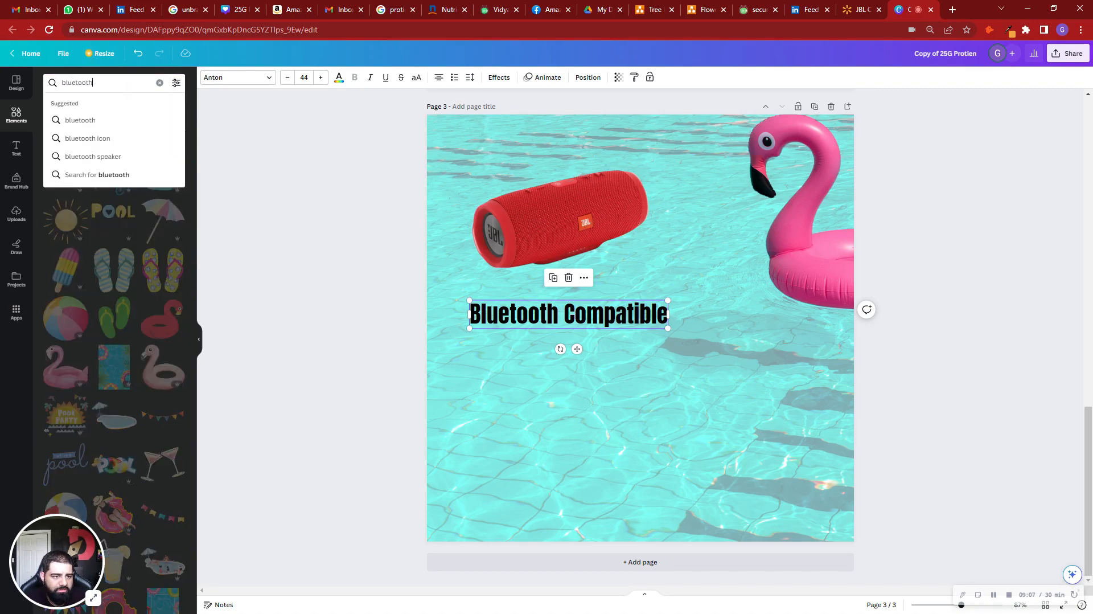
pyautogui.press('Return')
pyautogui.click(65, 172)
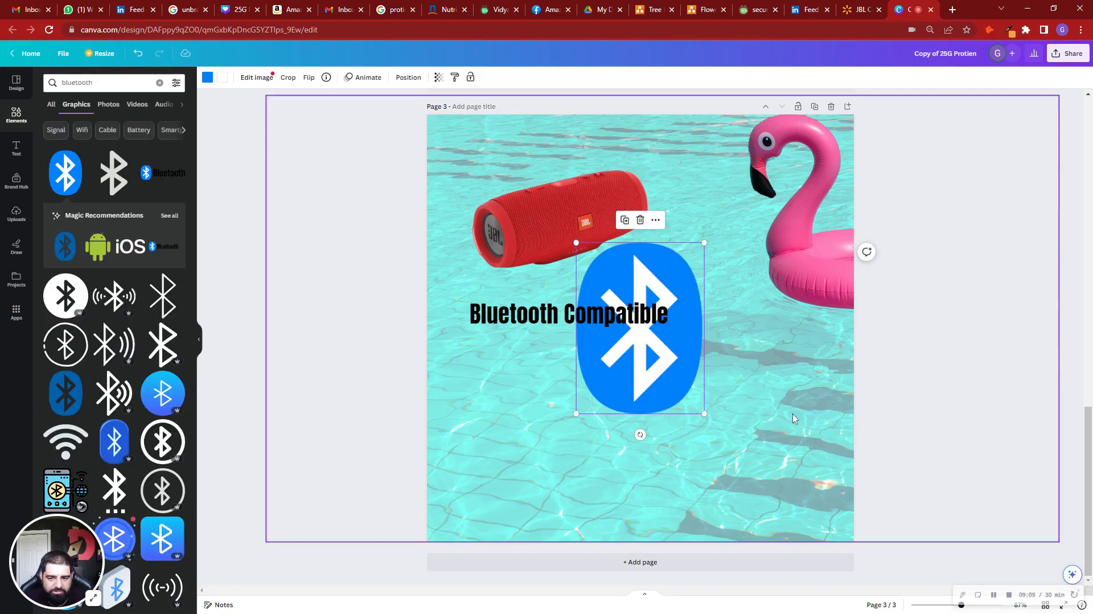
# Shrink the Bluetooth logo to a small icon under the speaker's left edge and place the "Bluetooth Compatible" text directly beside it.
pyautogui.moveTo(705, 243); pyautogui.dragTo(462, 331)
pyautogui.moveTo(573, 324); pyautogui.dragTo(639, 323)
pyautogui.moveTo(475, 331); pyautogui.dragTo(503, 328)
pyautogui.click(601, 319)
pyautogui.moveTo(601, 319); pyautogui.dragTo(579, 329)
# Search the graphics for "battery".
pyautogui.doubleClick(77, 82)
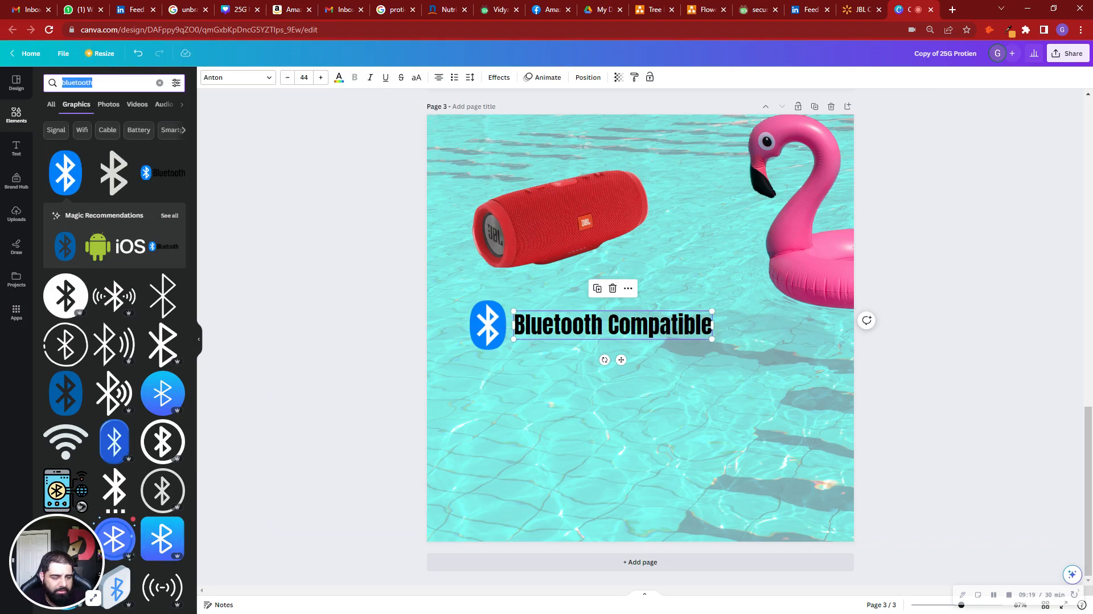
pyautogui.write('battery')
pyautogui.press('Return')
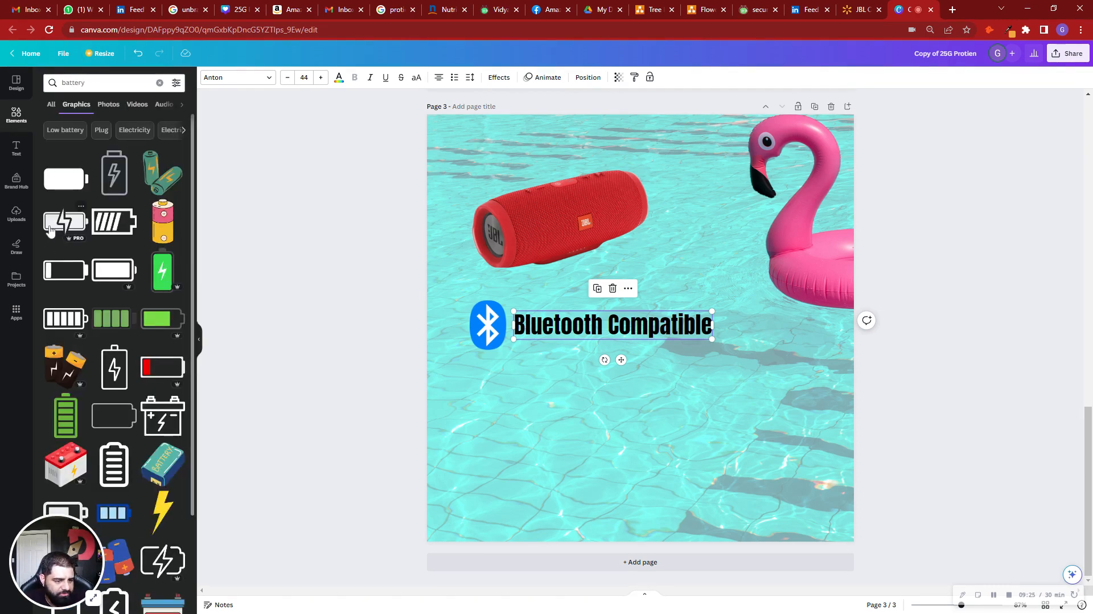
pyautogui.click(66, 415)
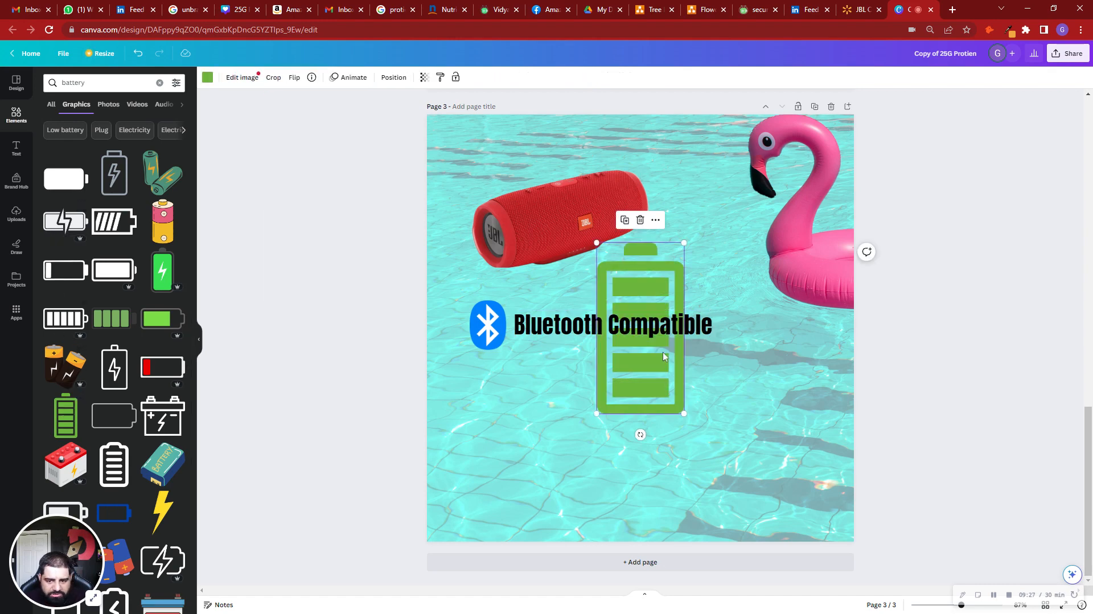
pyautogui.moveTo(693, 228); pyautogui.dragTo(489, 408)
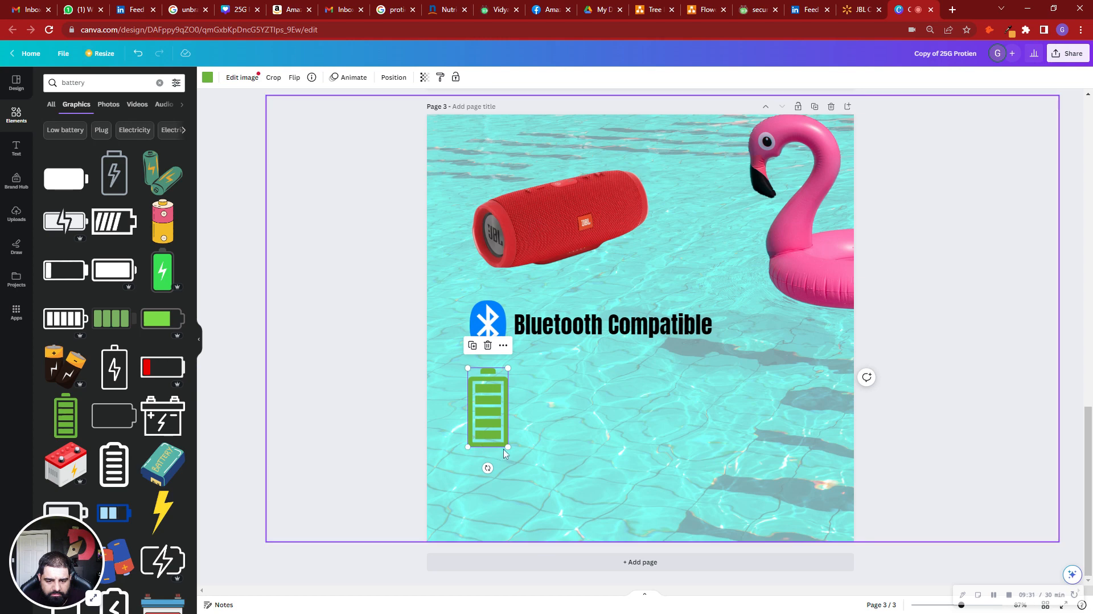
pyautogui.press('Delete')
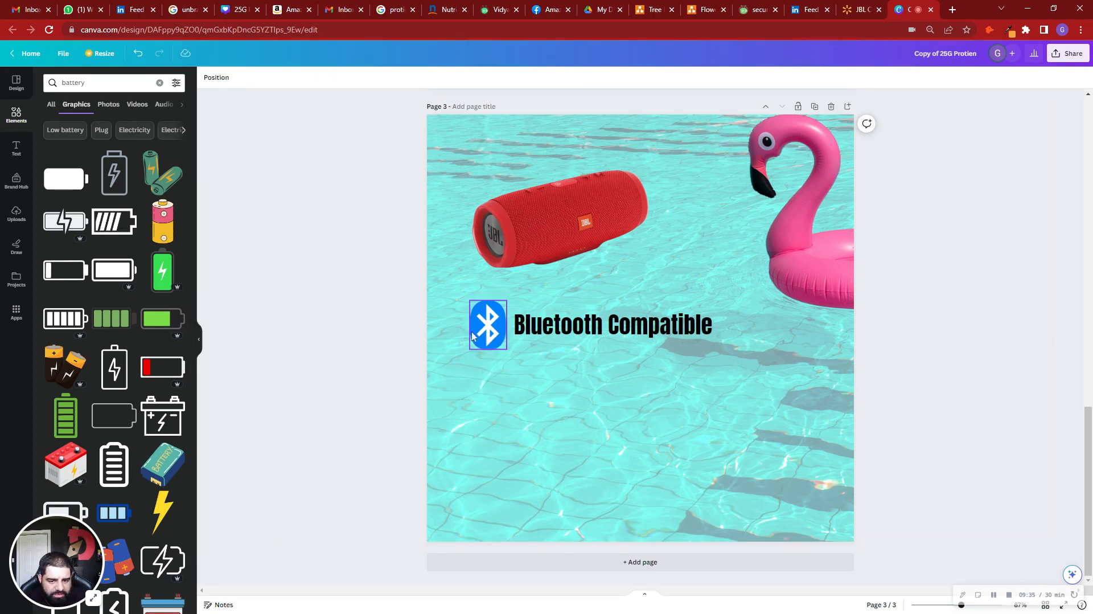
# Add the lightning-bolt battery graphic, shrink it below the Bluetooth icon, and color it with the dark red from the speaker's photo colors.
pyautogui.click(63, 223)
pyautogui.moveTo(725, 278); pyautogui.dragTo(532, 389)
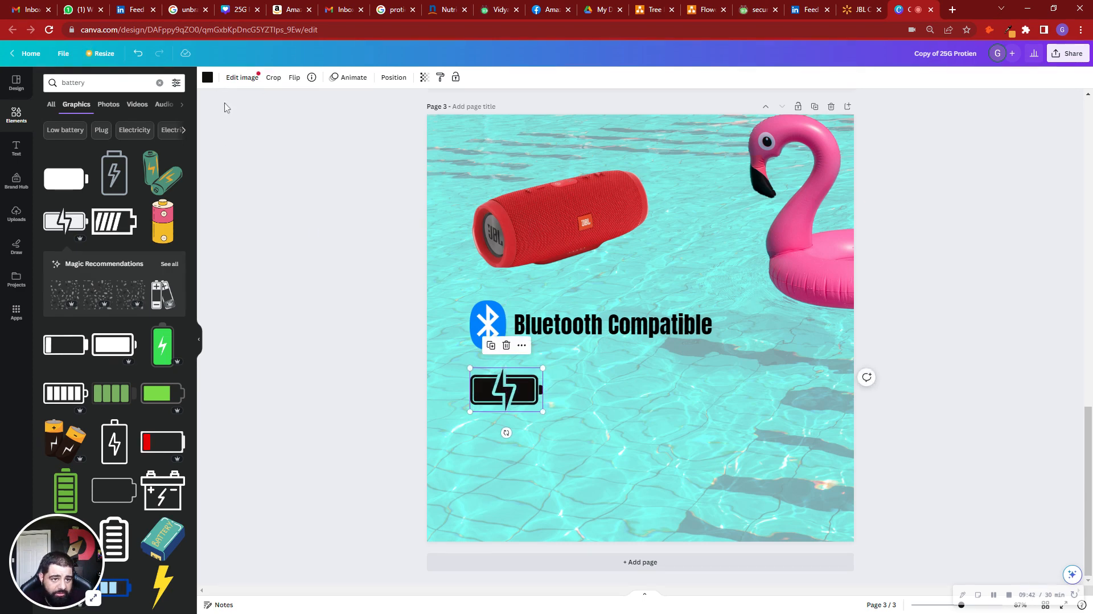
pyautogui.click(208, 77)
pyautogui.click(177, 135)
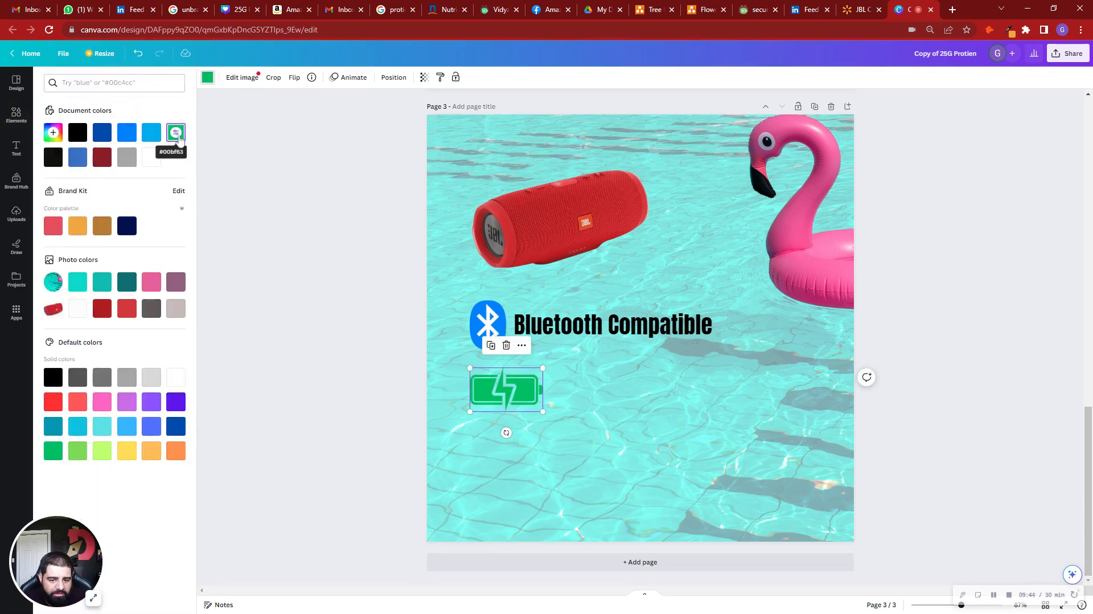
pyautogui.click(151, 283)
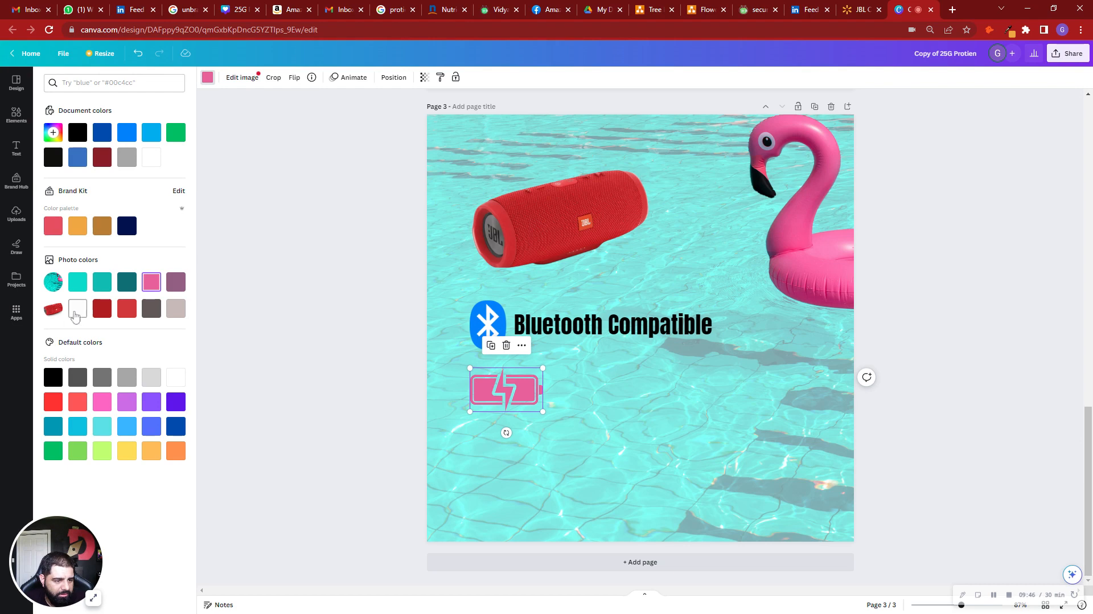
pyautogui.click(102, 309)
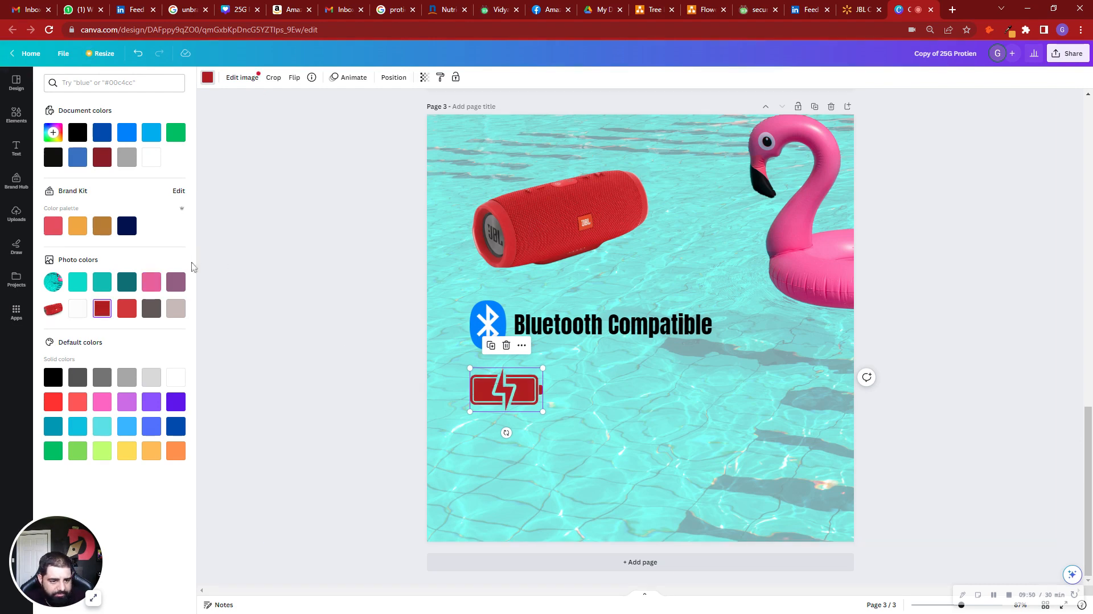
# Recolor the Bluetooth icon's blue background to the same red as the battery icon, and nudge the battery slightly down and left.
pyautogui.click(479, 324)
pyautogui.click(208, 78)
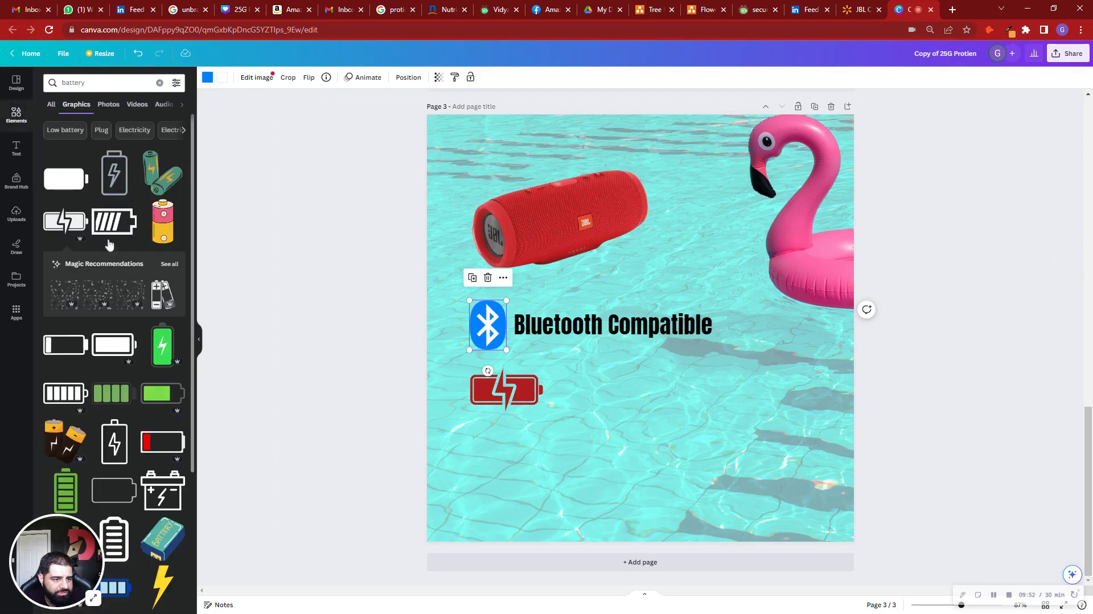
pyautogui.click(206, 79)
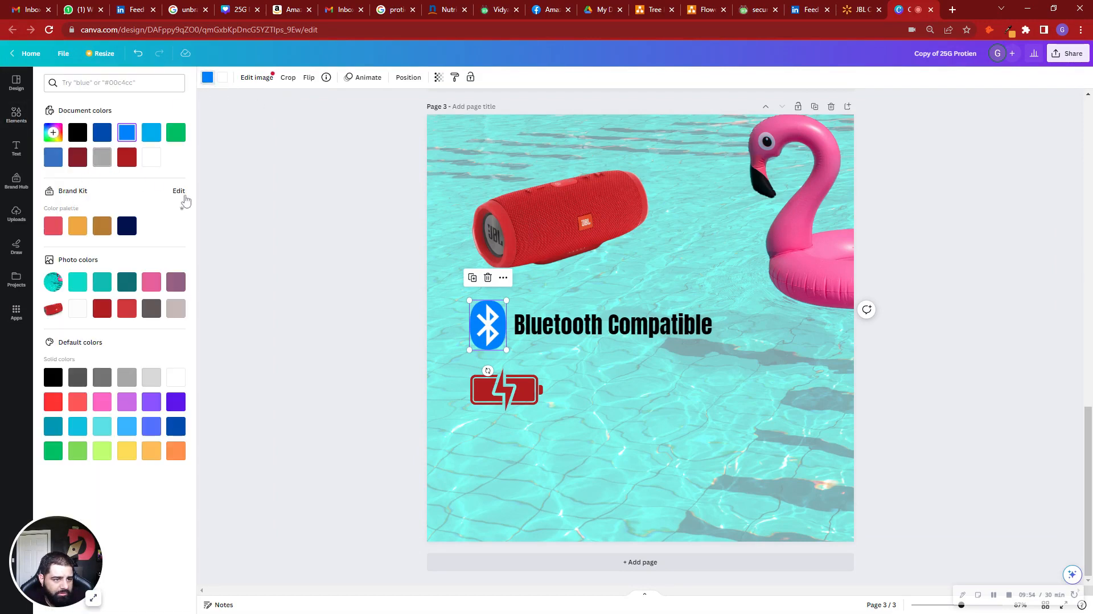
pyautogui.click(76, 160)
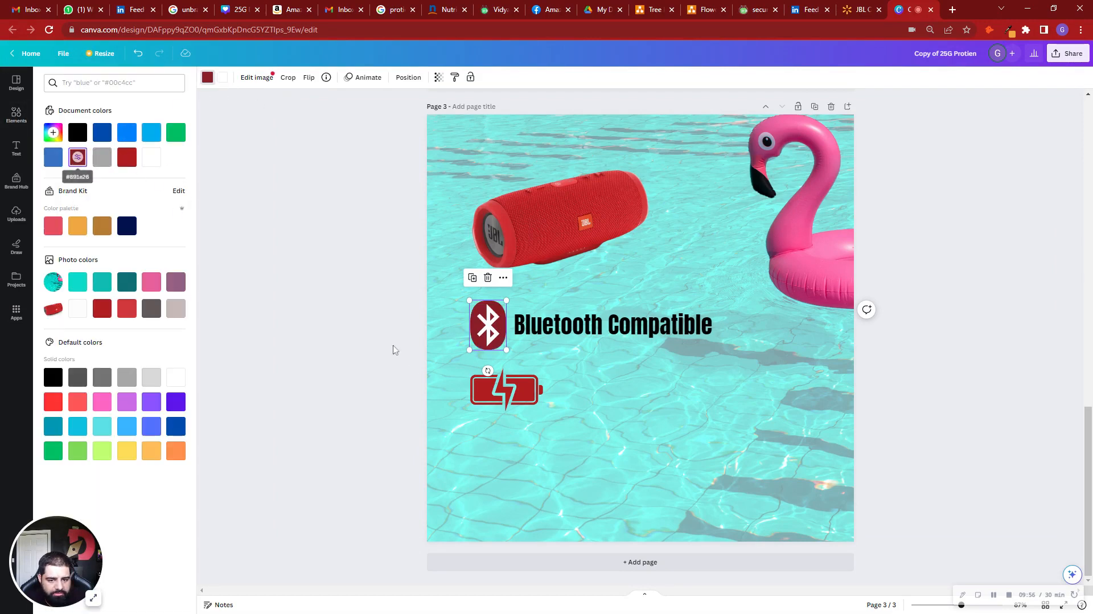
pyautogui.moveTo(521, 403)
pyautogui.mouseDown()
pyautogui.moveTo(506, 402)
pyautogui.moveTo(516, 406)
pyautogui.mouseUp()
pyautogui.click(489, 316)
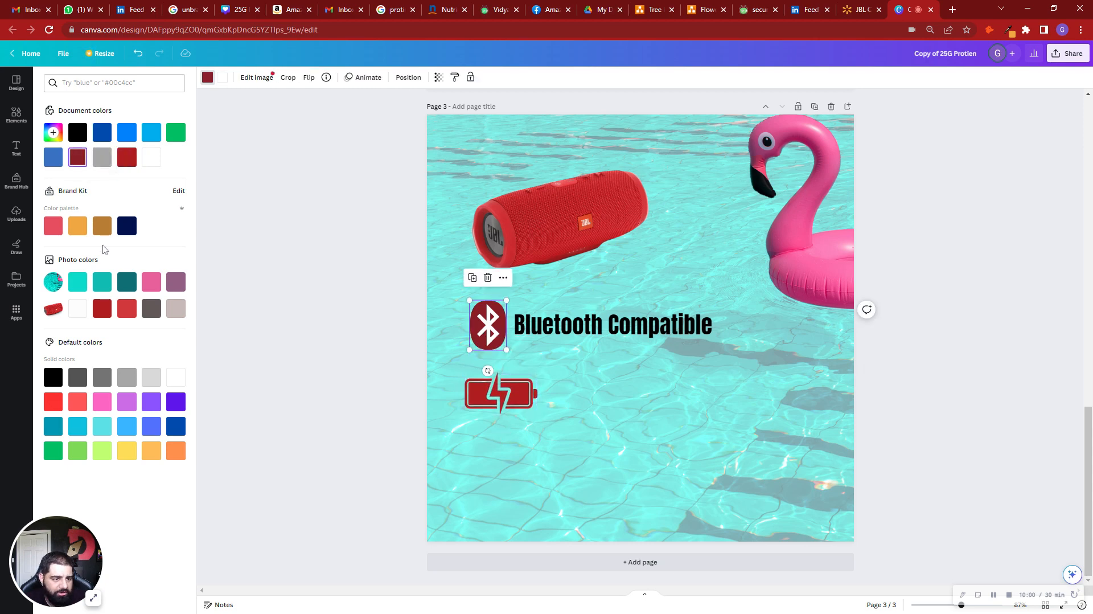
pyautogui.click(127, 157)
pyautogui.click(594, 385)
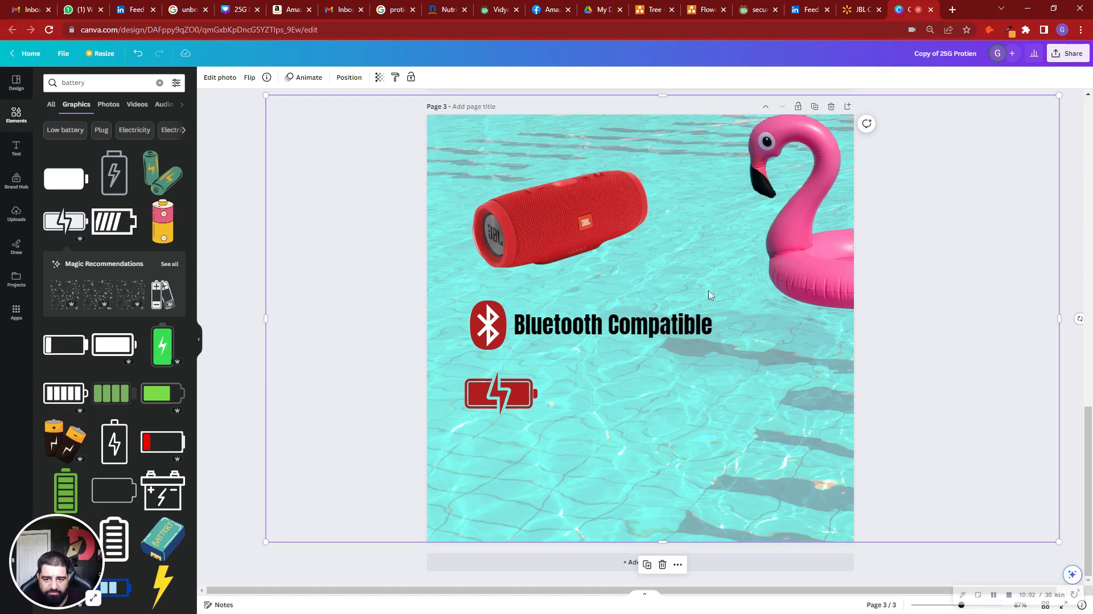
# Shrink the battery icon and center it beneath the Bluetooth icon.
pyautogui.click(504, 401)
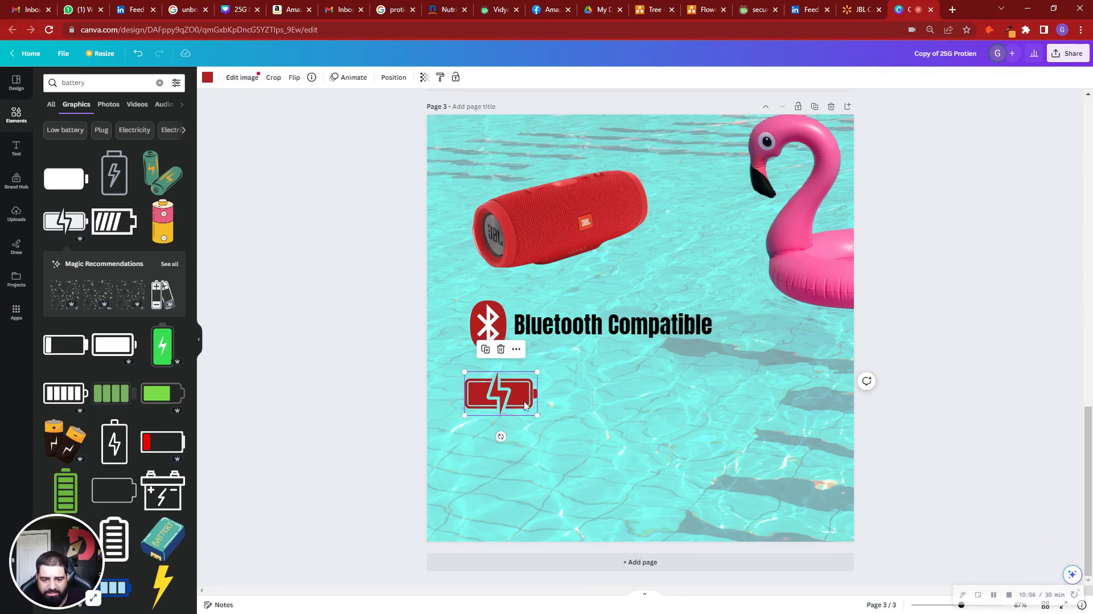
pyautogui.moveTo(533, 413); pyautogui.dragTo(497, 387)
pyautogui.click(600, 393)
# Duplicate the "Bluetooth Compatible" text, change the copy to "20 hours", and place it beside the battery icon.
pyautogui.click(626, 324)
pyautogui.hotkey('ctrl', 'd')
pyautogui.moveTo(606, 330); pyautogui.dragTo(603, 385)
pyautogui.doubleClick(602, 385)
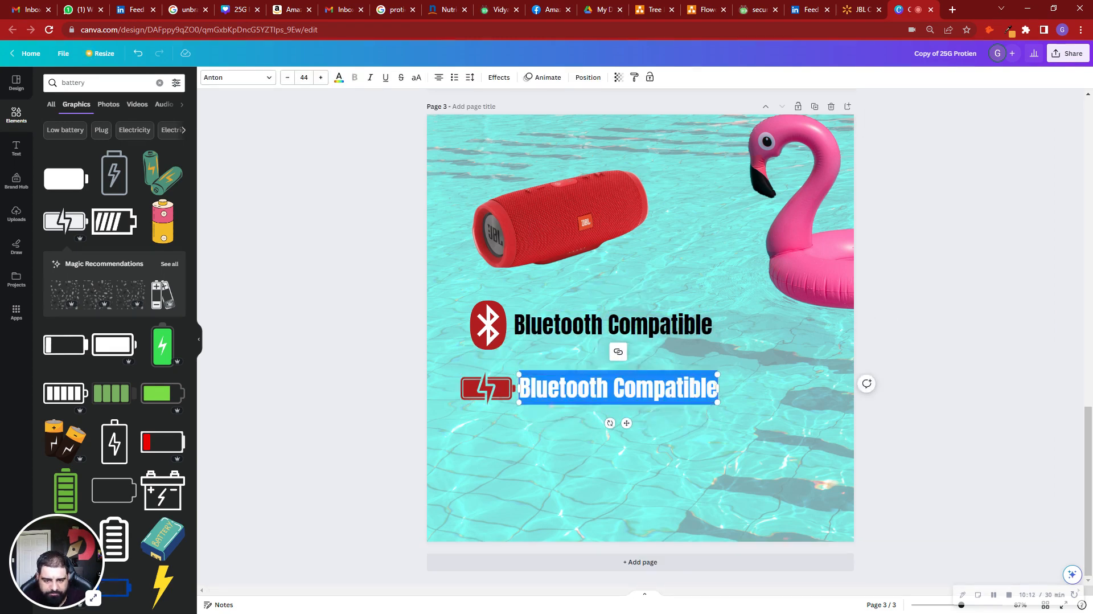
pyautogui.write('20 h')
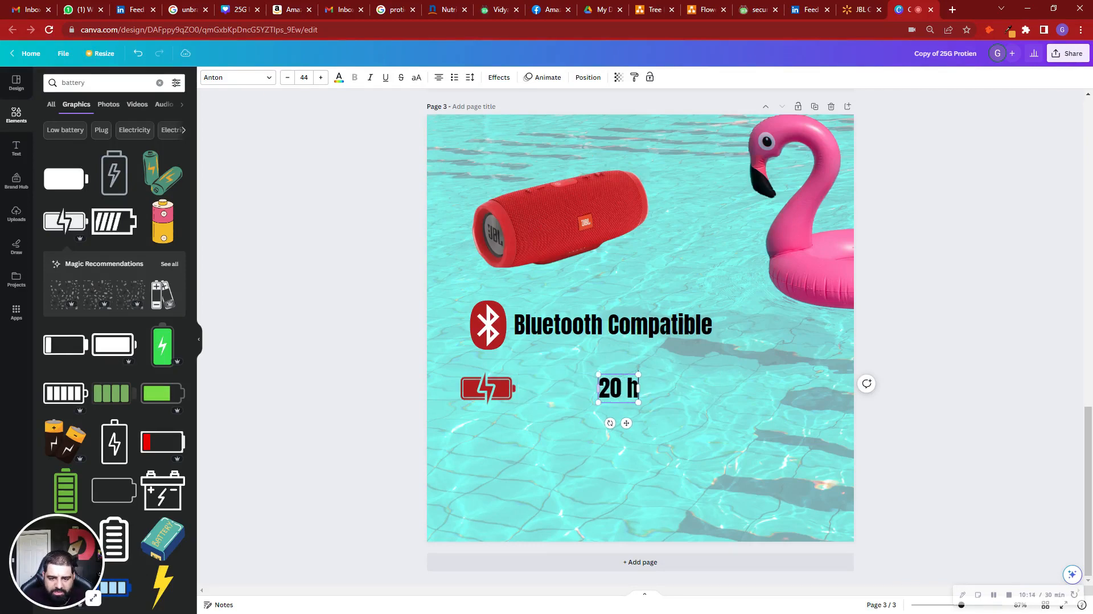
pyautogui.write('ours')
pyautogui.click(548, 434)
pyautogui.moveTo(613, 392); pyautogui.dragTo(564, 390)
pyautogui.click(493, 456)
# Search the graphics for "iphone", add the blank grey-screen phone, and shrink it to icon size centered beneath the battery icon.
pyautogui.click(80, 78)
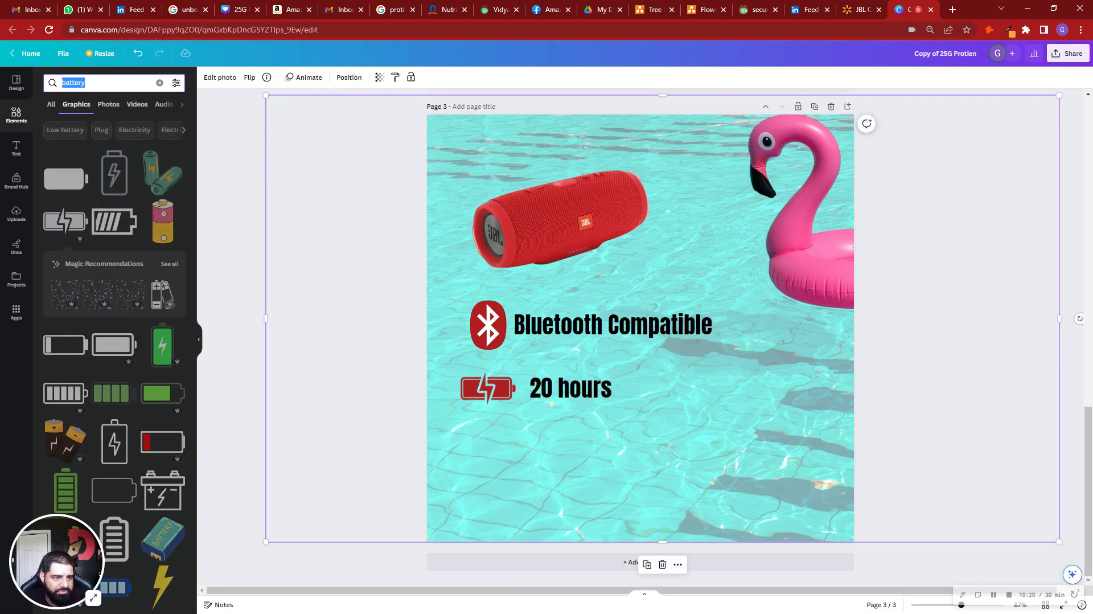
pyautogui.write('iphone')
pyautogui.press('Return')
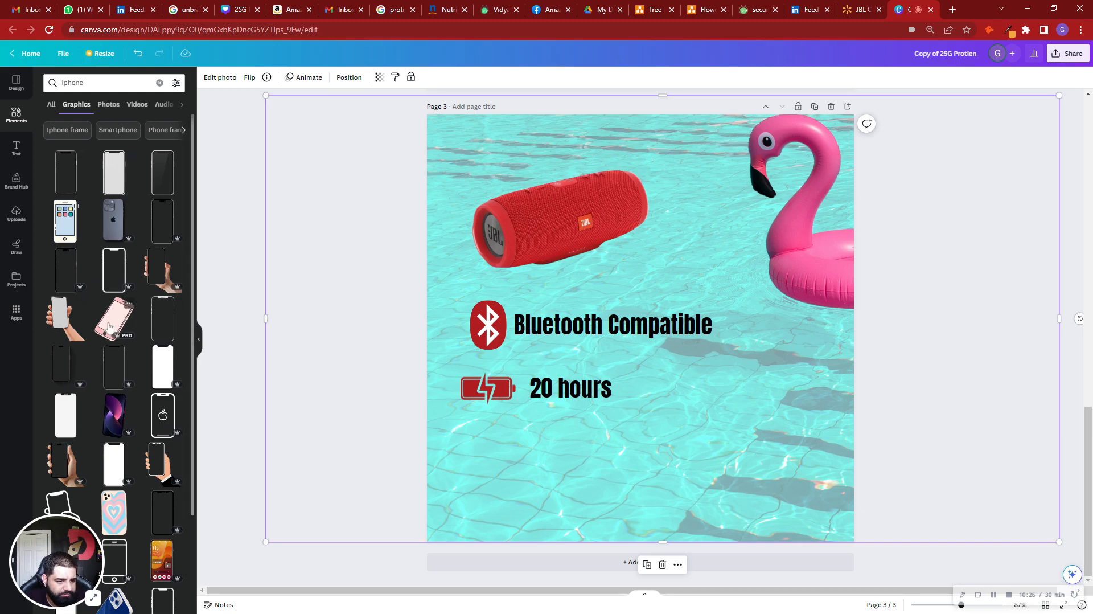
pyautogui.click(72, 167)
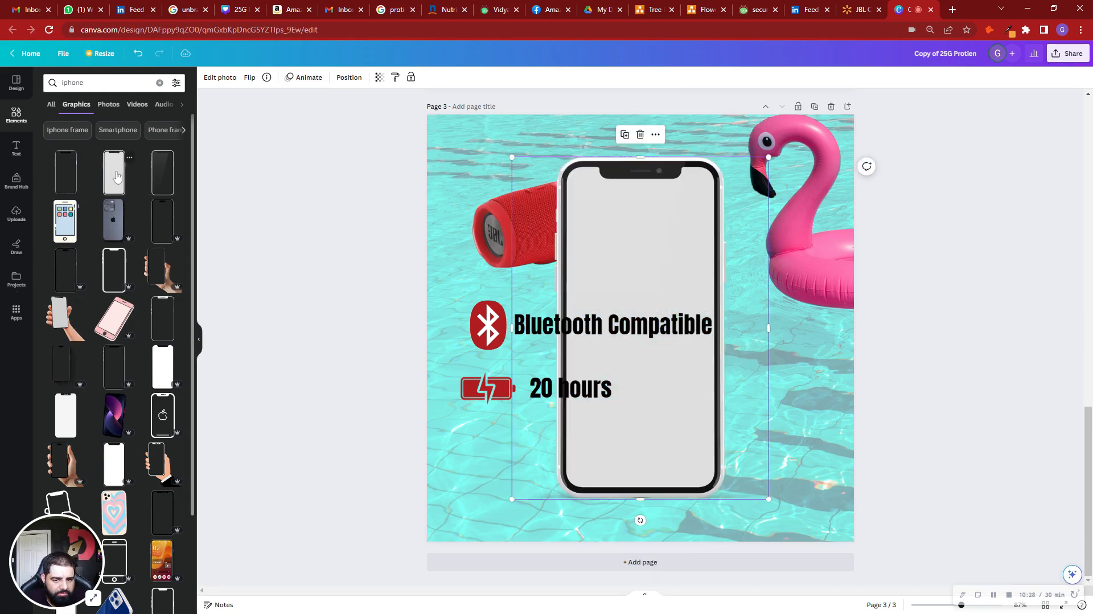
pyautogui.moveTo(771, 156); pyautogui.dragTo(606, 470)
pyautogui.moveTo(539, 462); pyautogui.dragTo(490, 447)
# Duplicate the "20 hours" text, change the copy to "Compatible with all devices", and align it beside the phone icon.
pyautogui.click(575, 393)
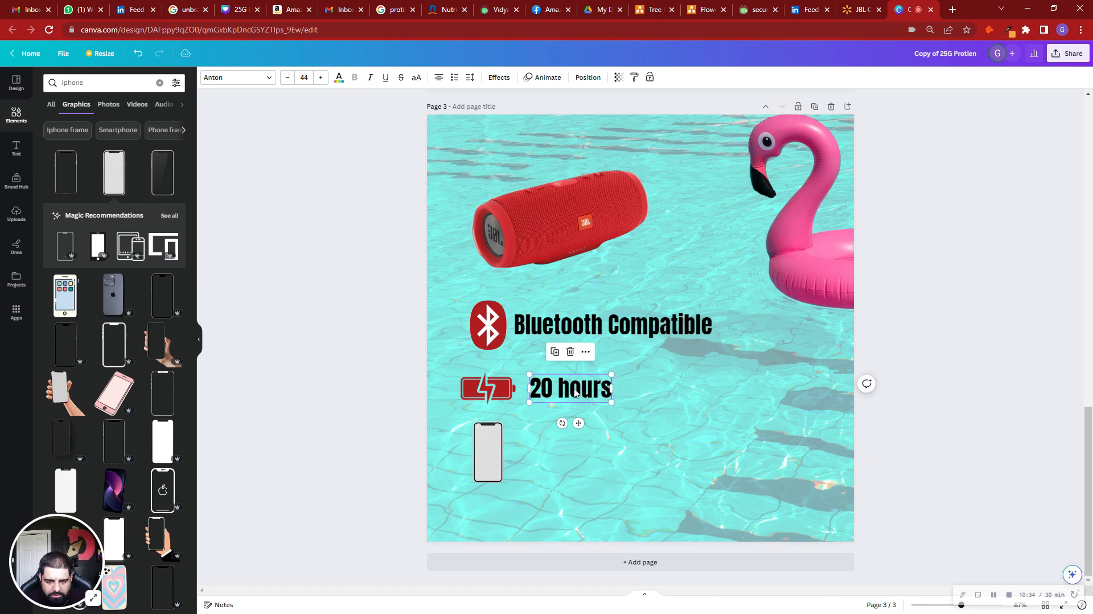
pyautogui.hotkey('ctrl', 'd')
pyautogui.moveTo(575, 393); pyautogui.dragTo(561, 454)
pyautogui.doubleClick(561, 454)
pyautogui.write('Compat')
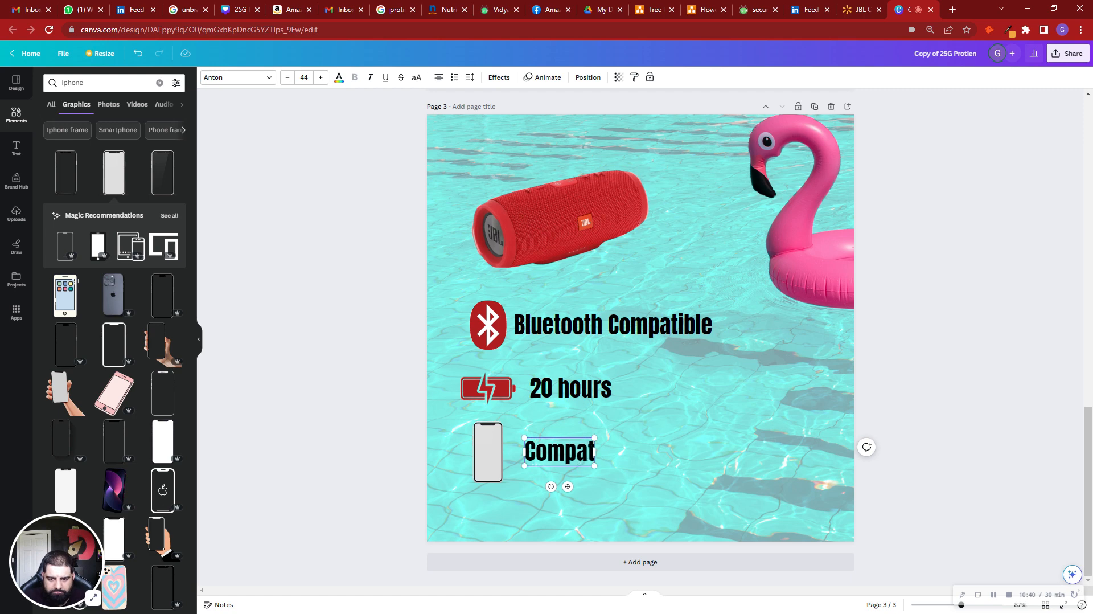
pyautogui.write('ible with a')
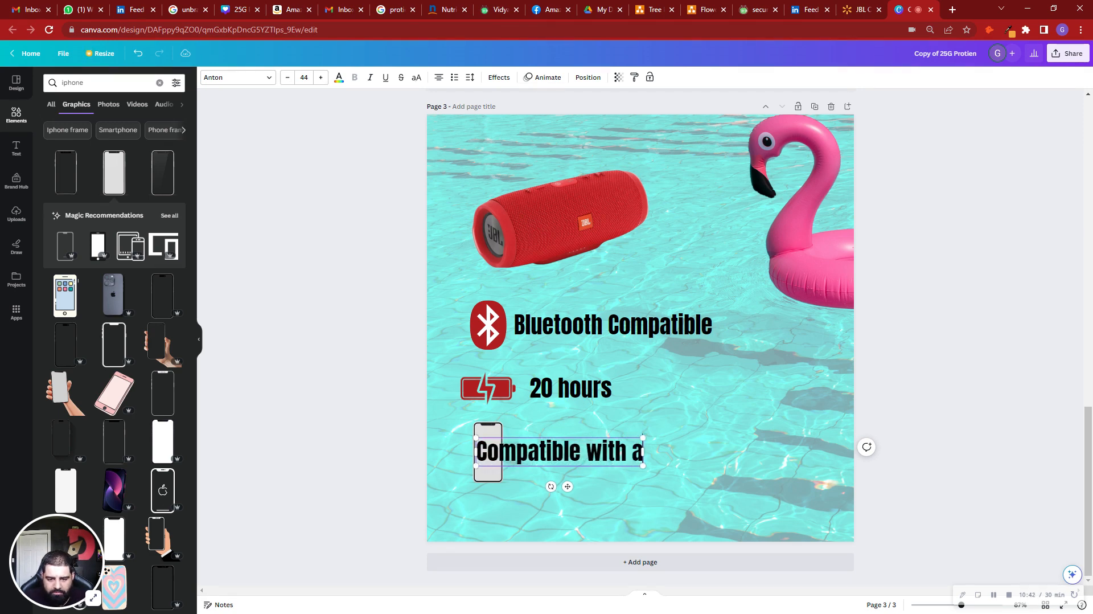
pyautogui.write('ll devices')
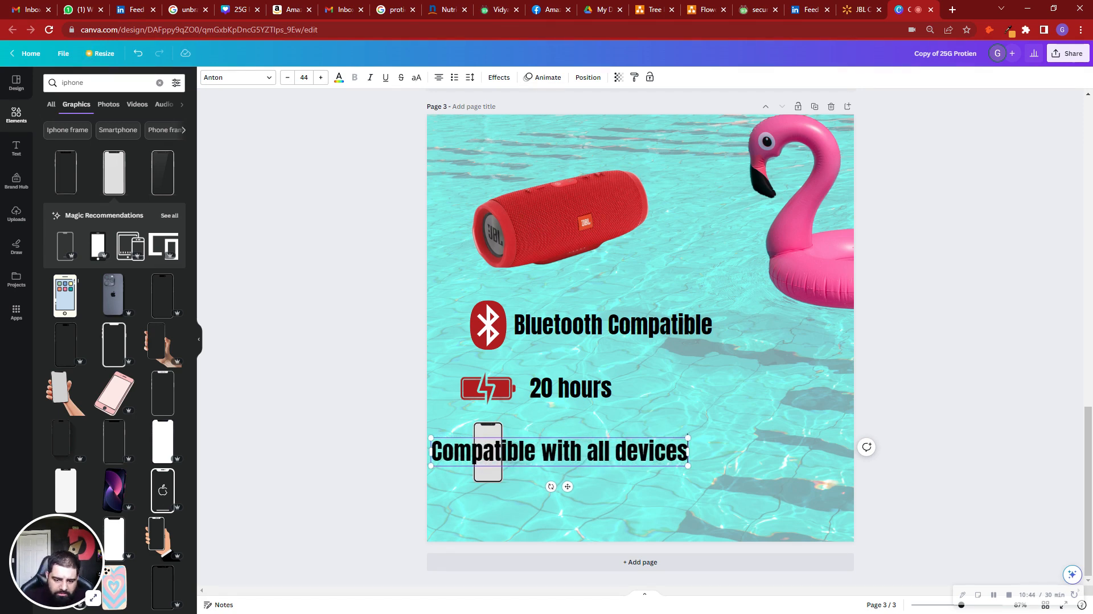
pyautogui.moveTo(588, 457); pyautogui.dragTo(688, 458)
pyautogui.click(480, 448)
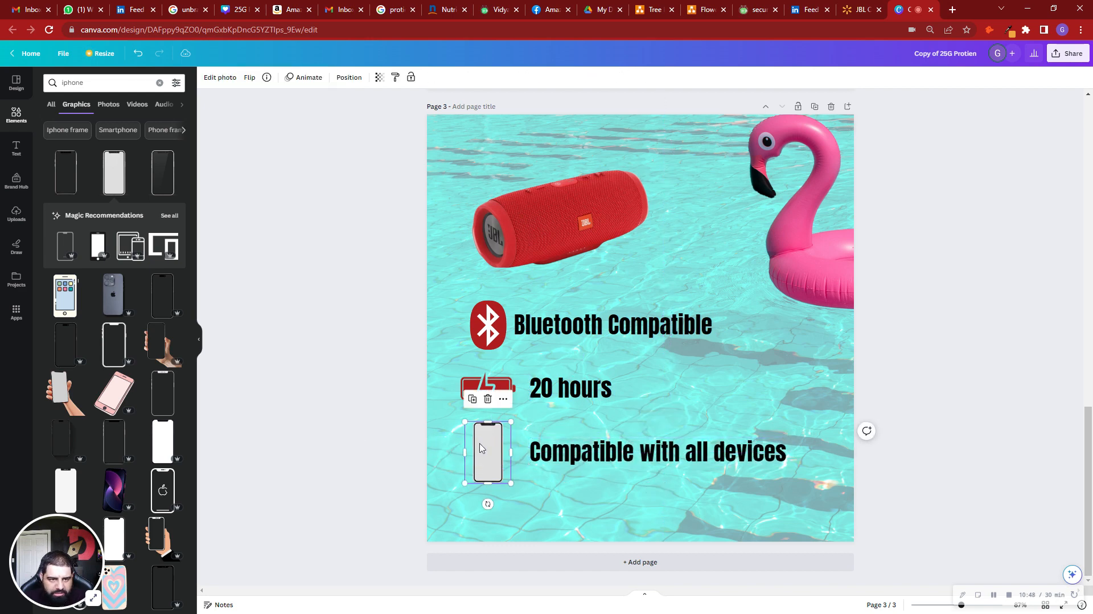
pyautogui.doubleClick(488, 445)
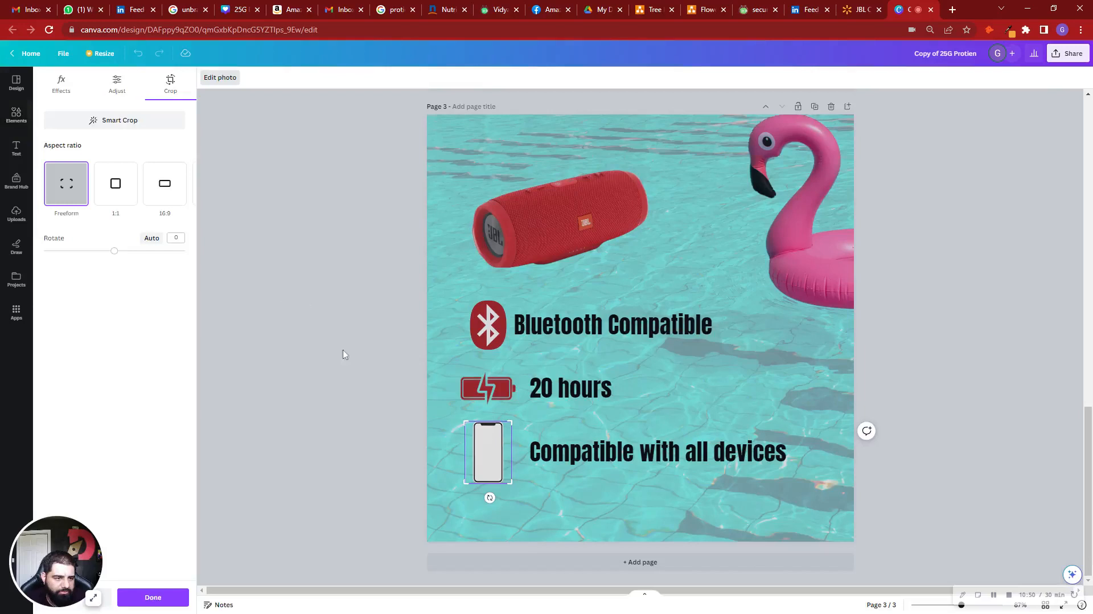
pyautogui.click(343, 351)
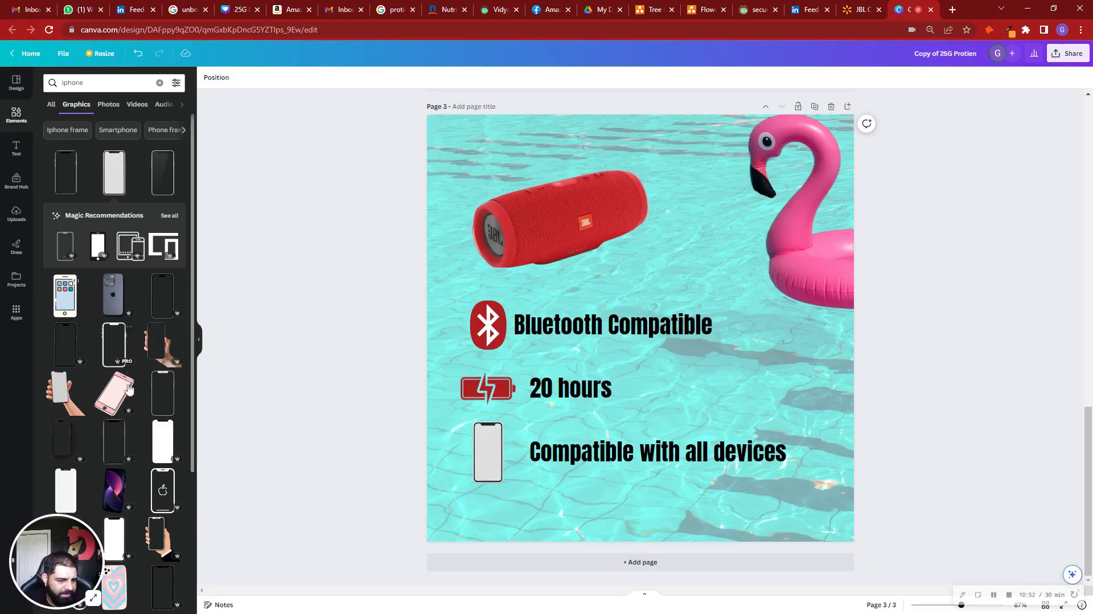
# Browse the "iphone" graphics for an alternative phone icon.
pyautogui.scroll(-3, 129, 375)
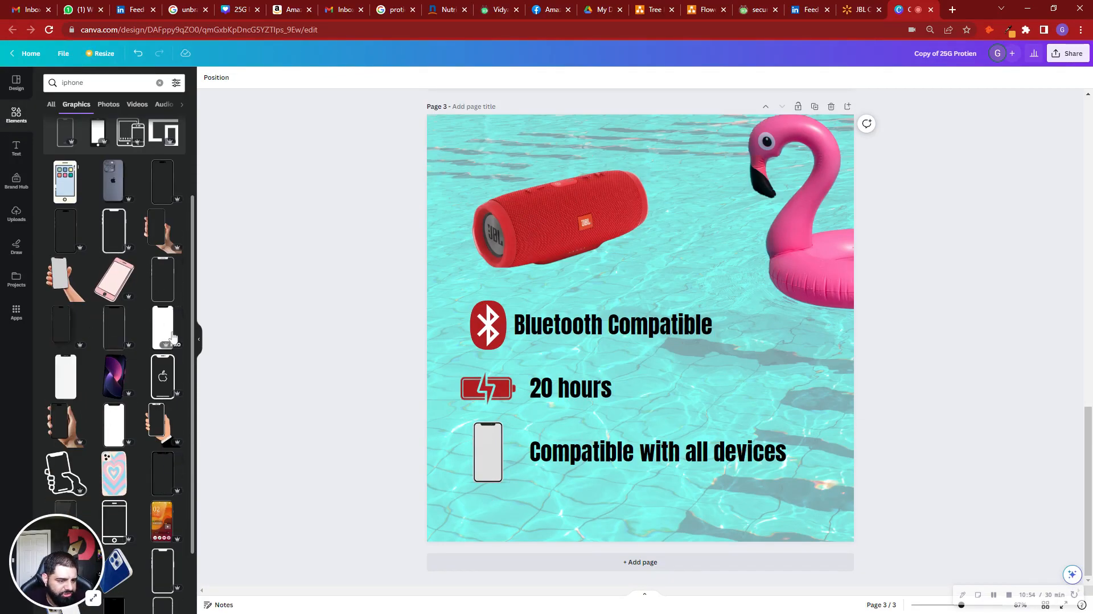
pyautogui.scroll(-2, 173, 336)
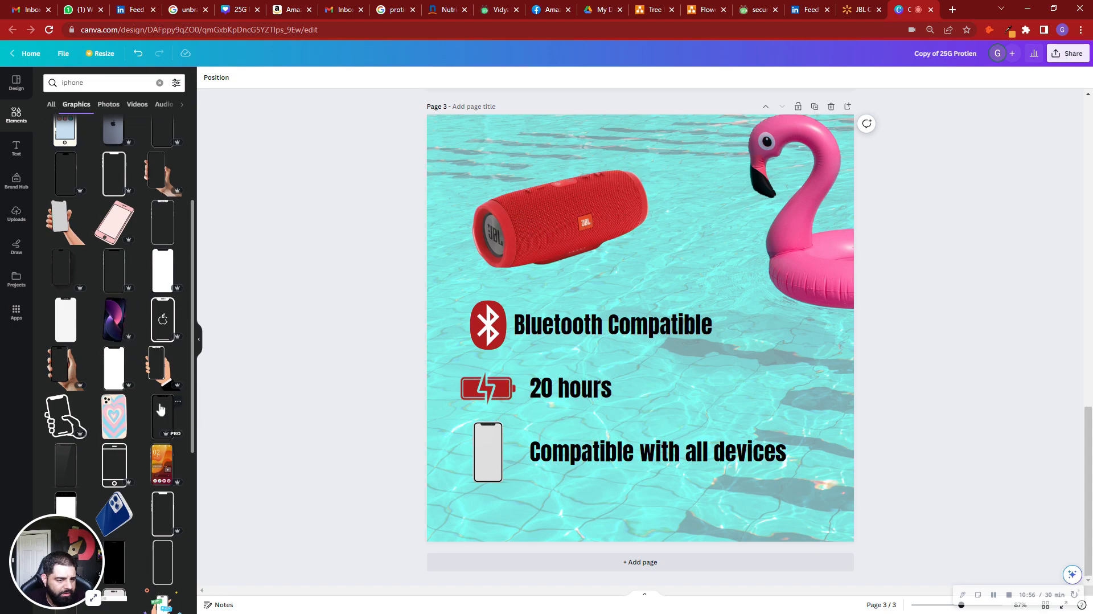
pyautogui.moveTo(108, 464); pyautogui.dragTo(486, 469)
pyautogui.scroll(6, 835, 400)
pyautogui.scroll(-6, 835, 400)
# Add a blank fourth page, and review the speaker's product details and specifications on the Walmart listing before returning to Canva.
pyautogui.click(641, 562)
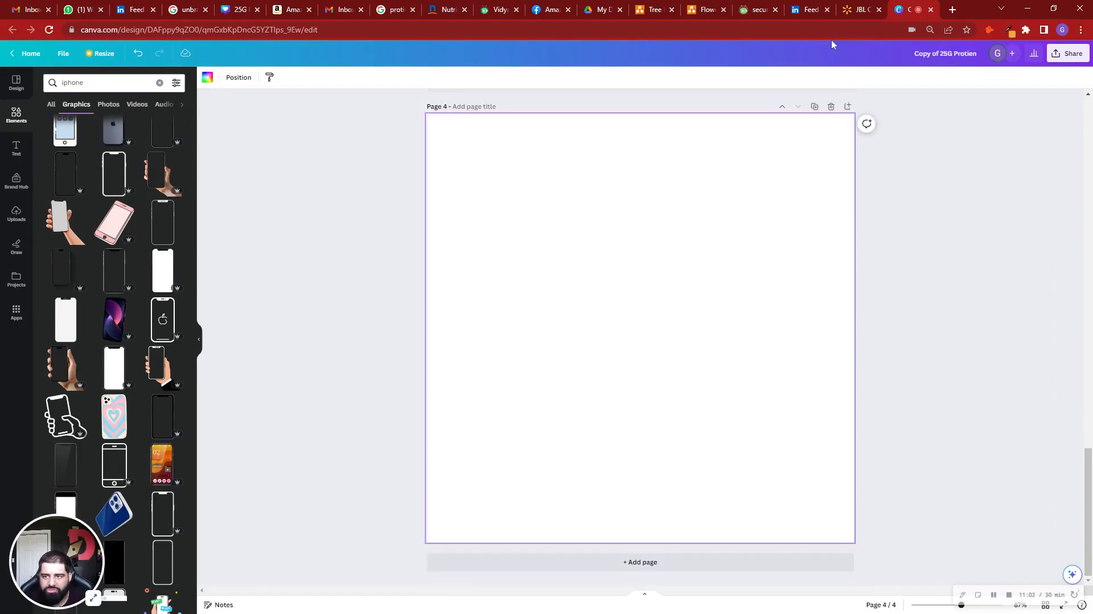
pyautogui.click(853, 7)
pyautogui.scroll(-6, 478, 308)
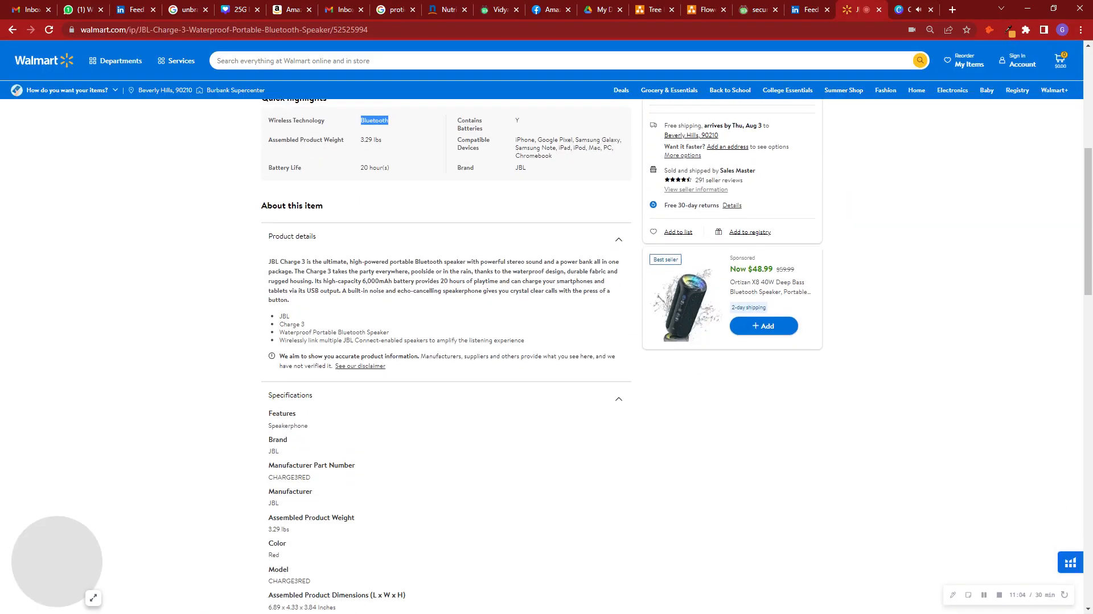
pyautogui.scroll(-2, 324, 416)
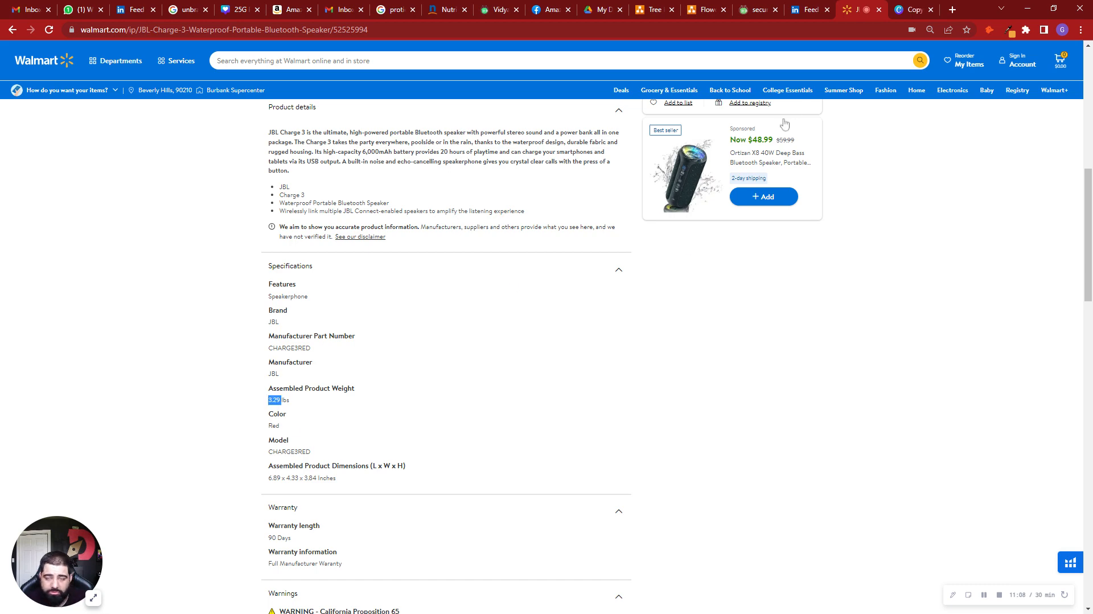
pyautogui.click(910, 17)
pyautogui.click(863, 6)
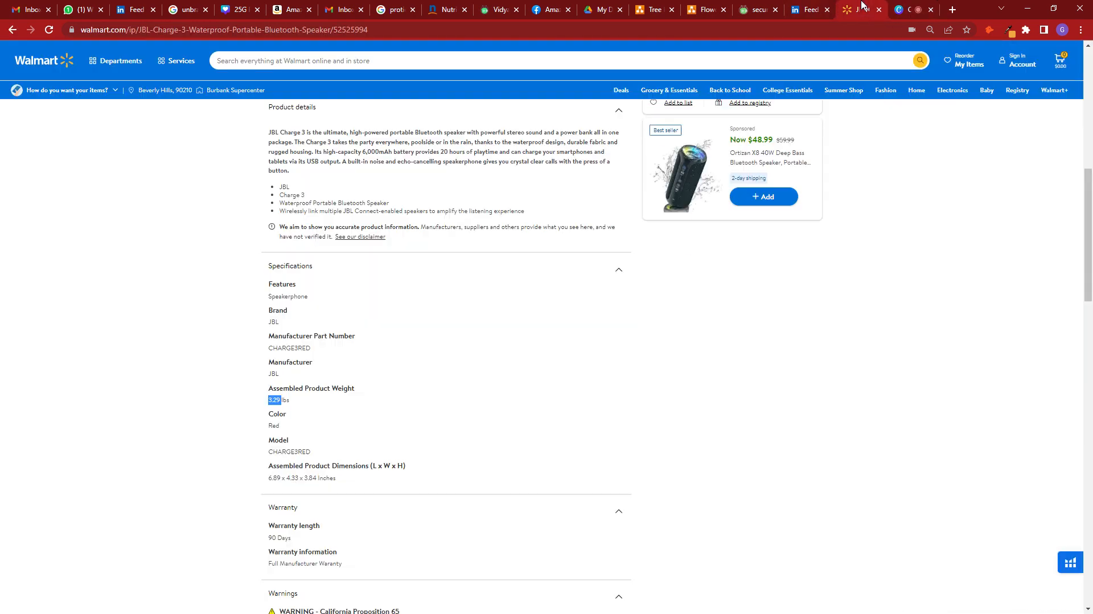
pyautogui.click(808, 9)
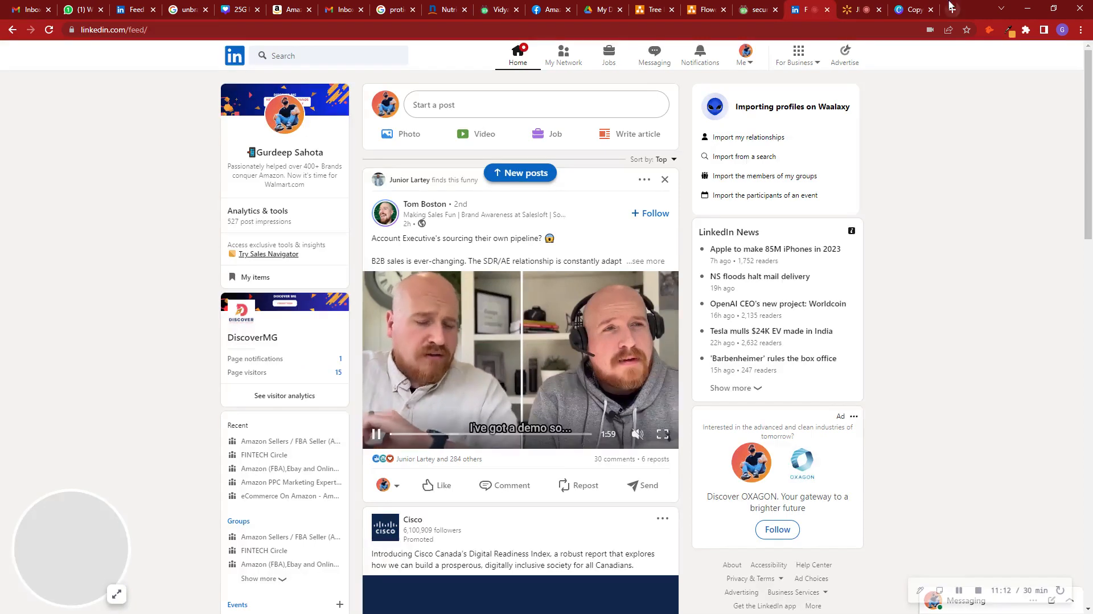
pyautogui.click(912, 11)
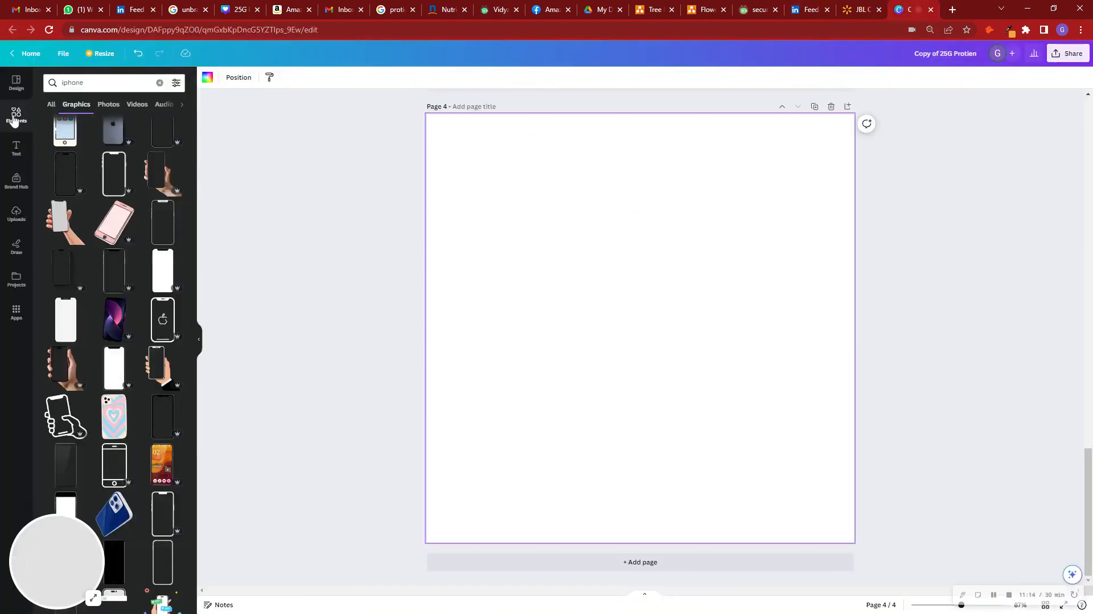
# Replace the element search with "beach" and limit the results to photos.
pyautogui.moveTo(100, 84); pyautogui.dragTo(47, 90)
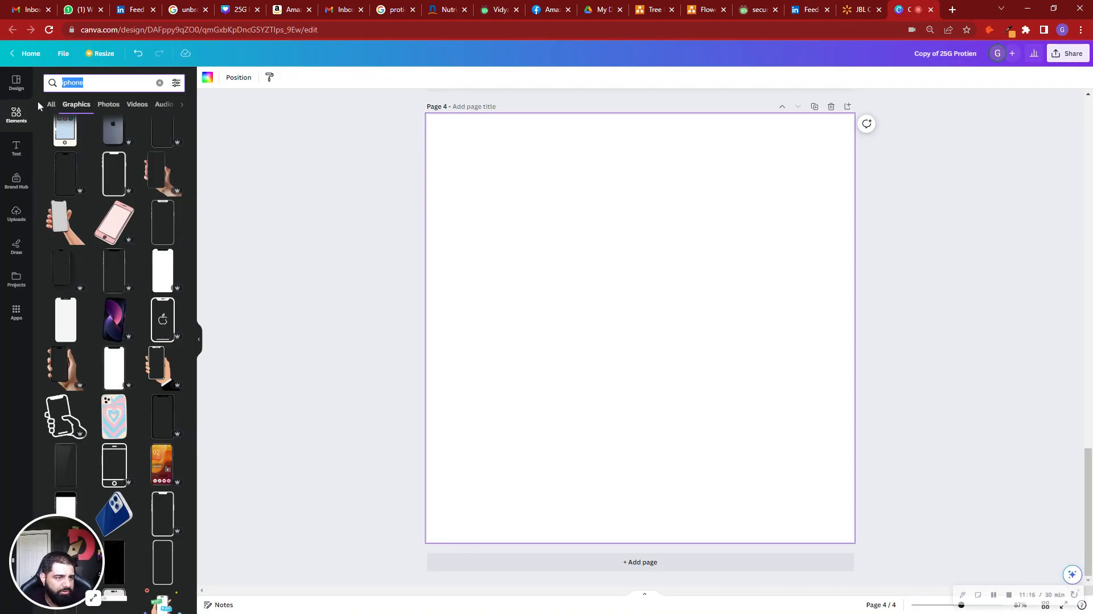
pyautogui.press('BackSpace')
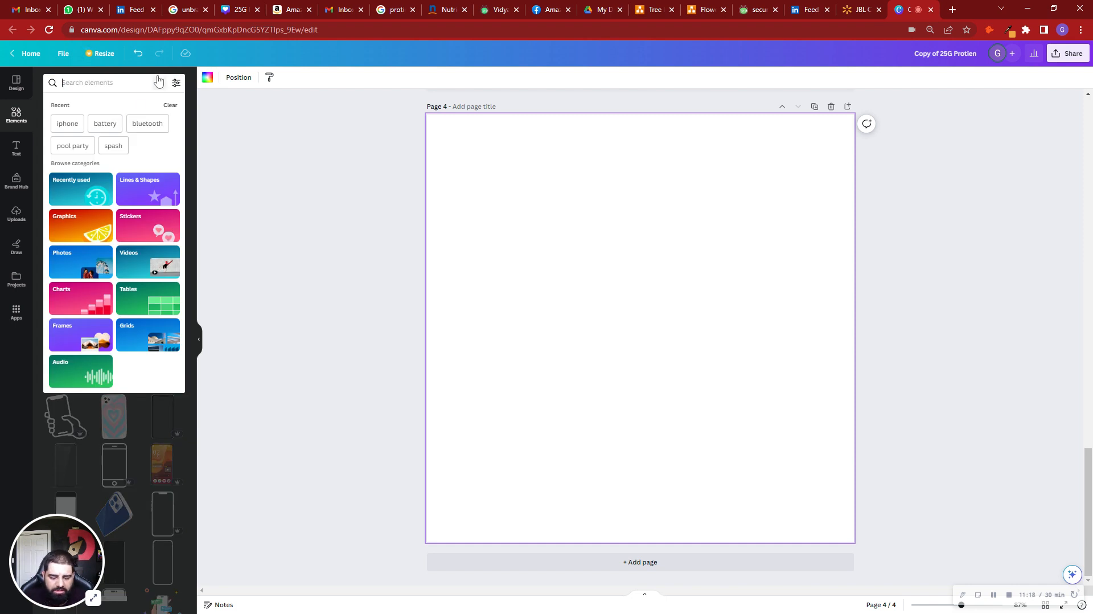
pyautogui.write('beach')
pyautogui.press('Return')
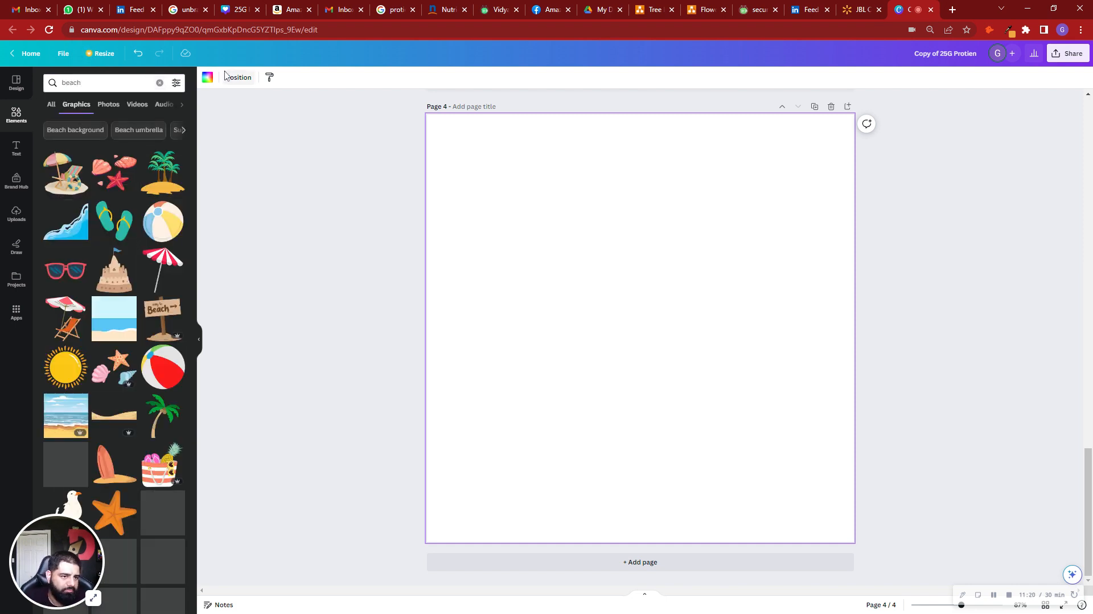
pyautogui.click(108, 105)
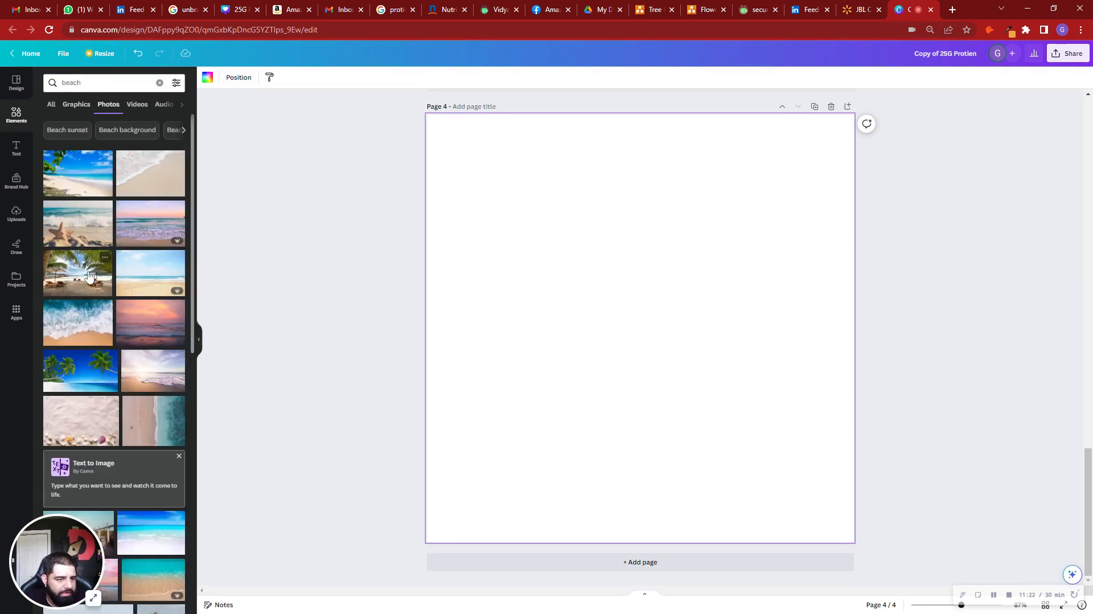
# Add the photo of the woman in a striped beach chair under palm leaves, and enlarge it to cover page 4.
pyautogui.scroll(-6, 151, 365)
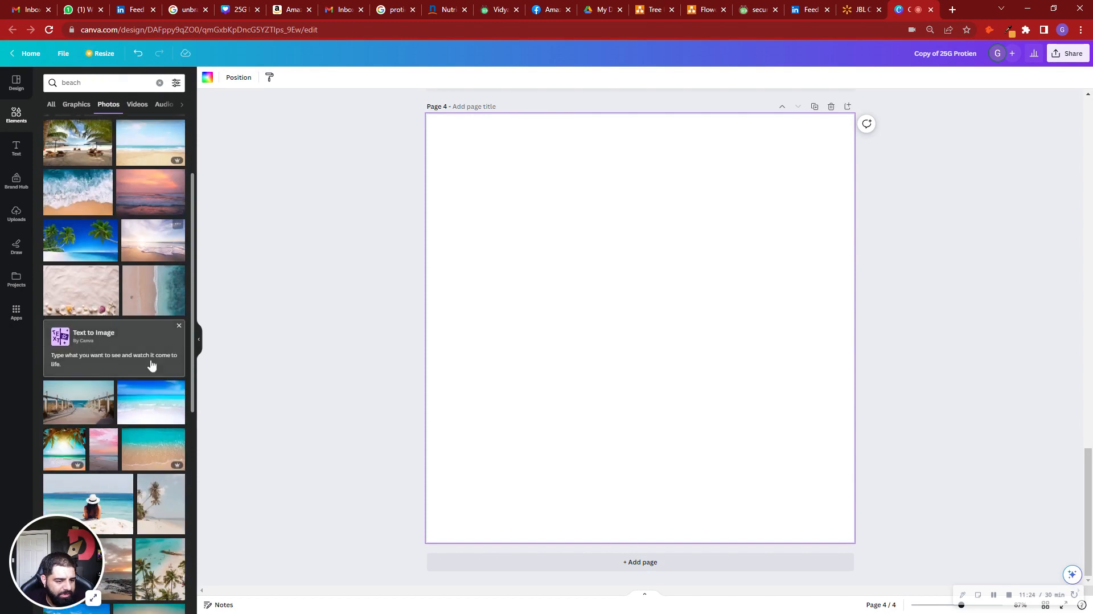
pyautogui.scroll(-10, 93, 333)
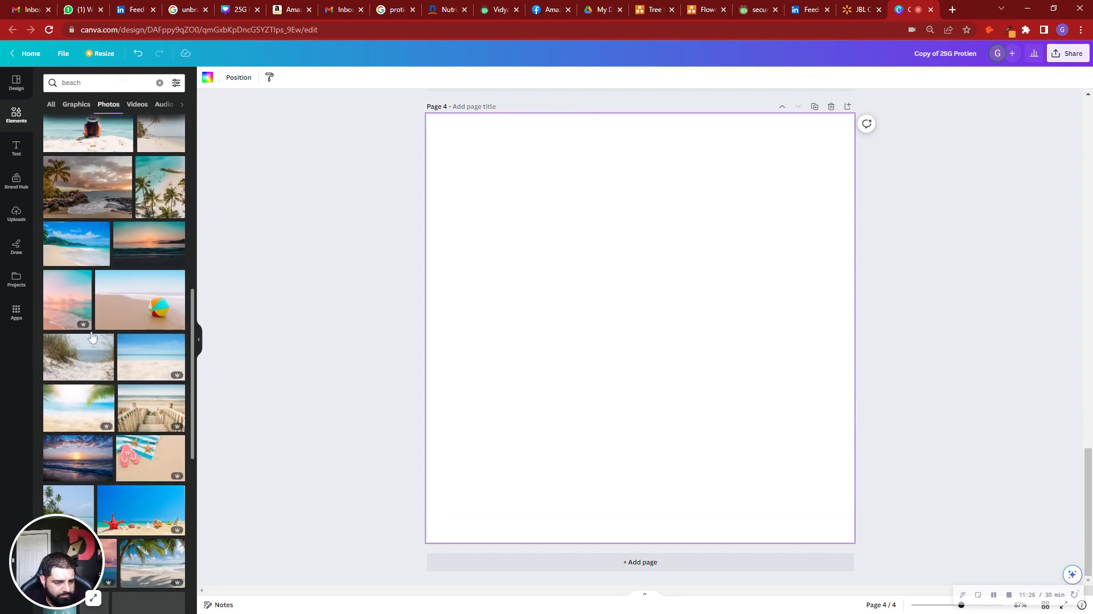
pyautogui.scroll(-5, 134, 331)
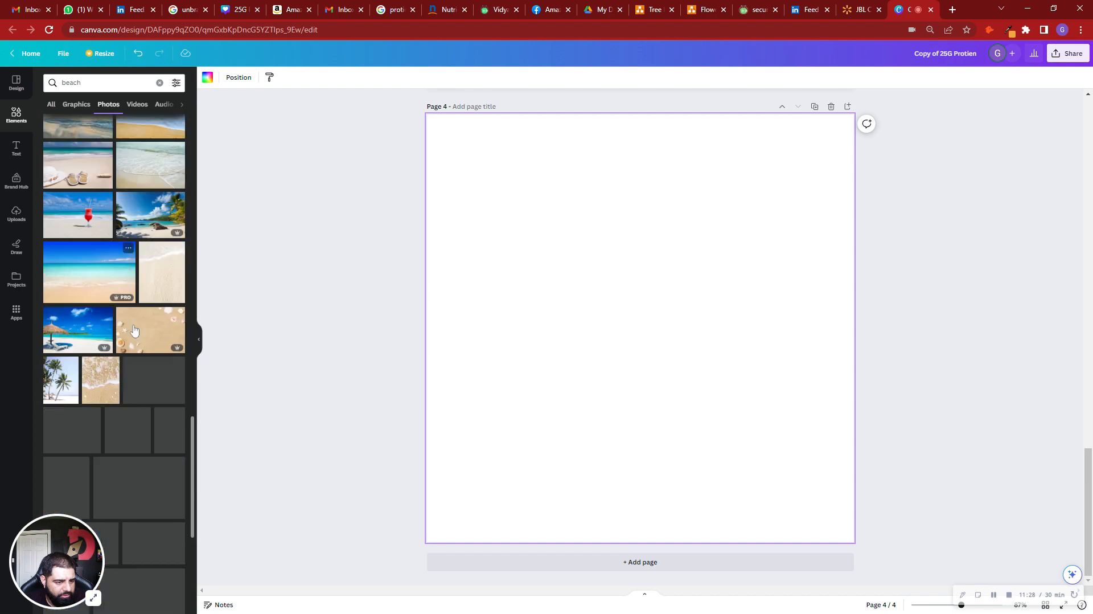
pyautogui.scroll(-10, 134, 330)
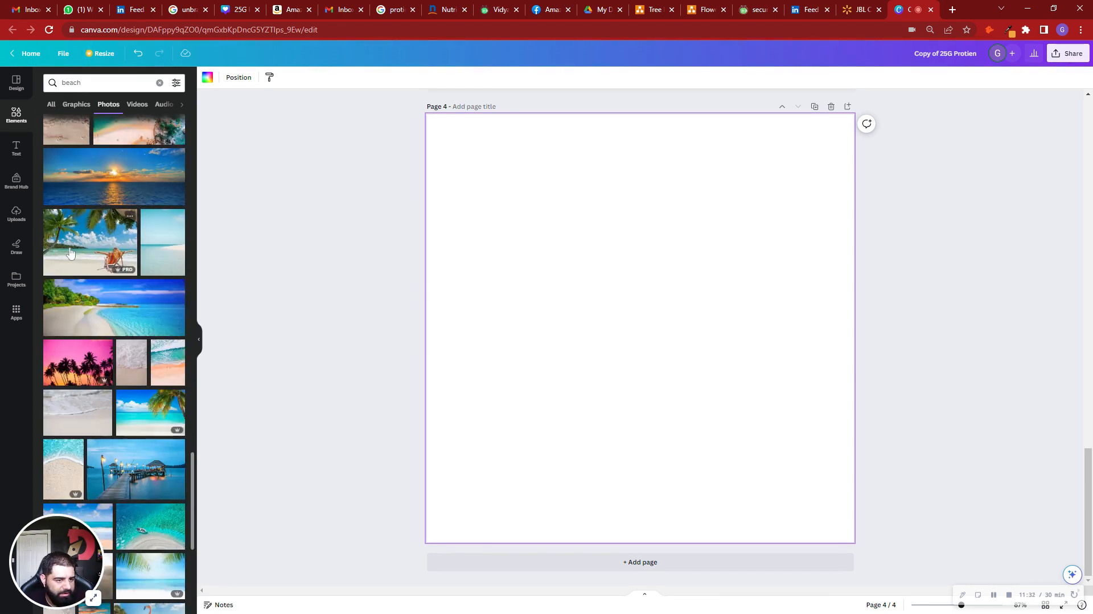
pyautogui.click(89, 242)
pyautogui.moveTo(811, 449); pyautogui.dragTo(975, 565)
pyautogui.moveTo(468, 207); pyautogui.dragTo(310, 93)
pyautogui.moveTo(800, 388); pyautogui.dragTo(768, 379)
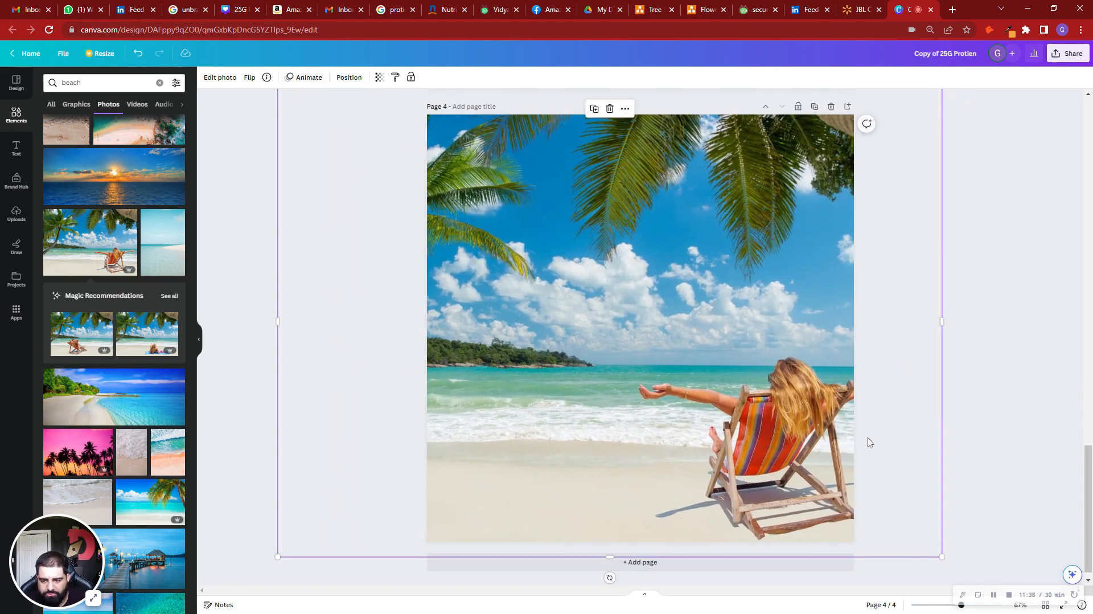
pyautogui.scroll(10, 814, 439)
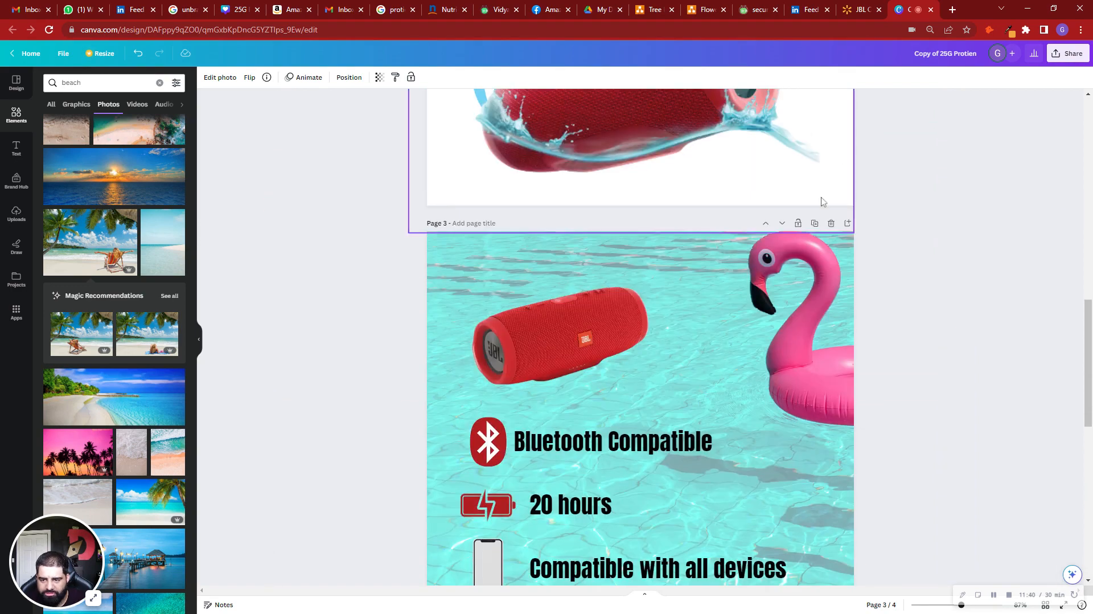
pyautogui.scroll(-9, 812, 300)
pyautogui.scroll(-2, 810, 296)
pyautogui.rightClick(645, 311)
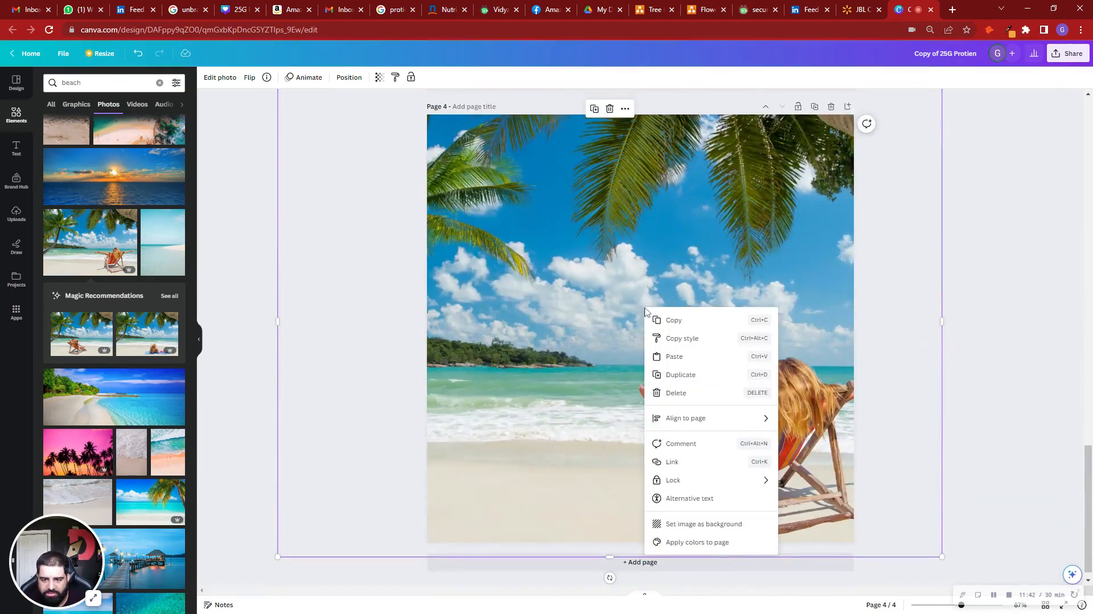
# Flip the beach photo horizontally and reposition it so the chair sits in the lower-left part of the page.
pyautogui.moveTo(567, 211); pyautogui.dragTo(561, 211)
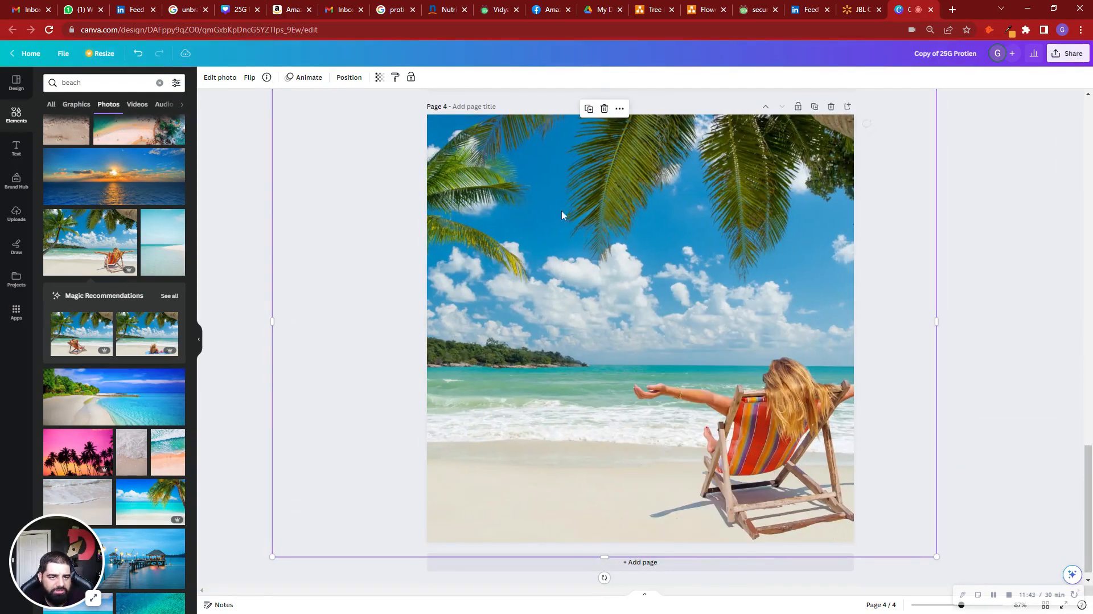
pyautogui.click(250, 78)
pyautogui.click(267, 100)
pyautogui.moveTo(571, 440); pyautogui.dragTo(651, 454)
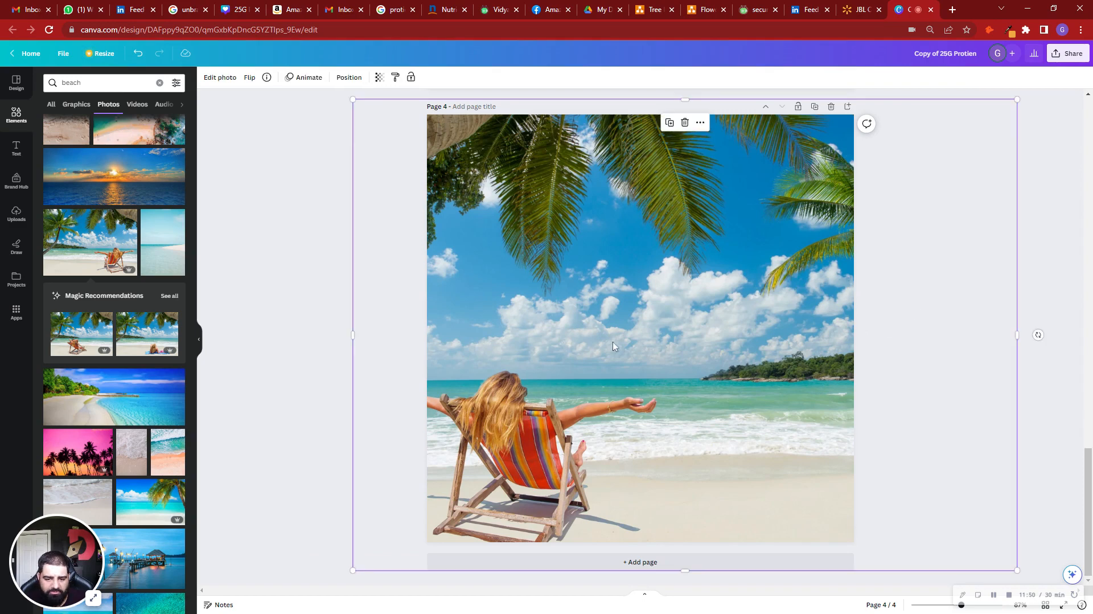
pyautogui.click(379, 78)
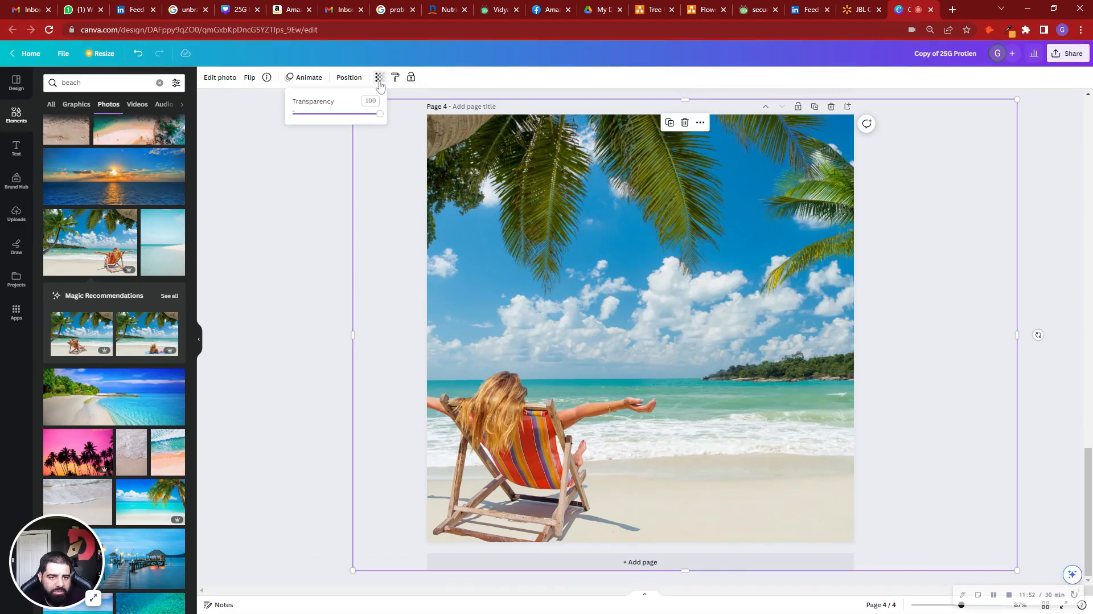
pyautogui.click(556, 302)
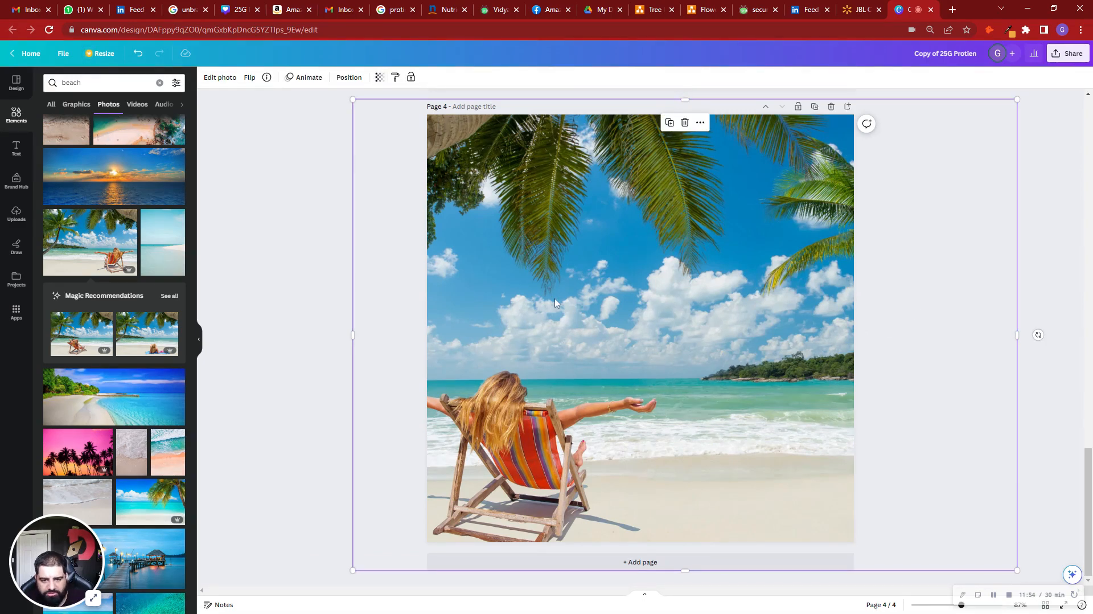
# Duplicate the beach photo on page 4 and offset the copy toward the page's lower-right corner.
pyautogui.moveTo(555, 299); pyautogui.dragTo(562, 305)
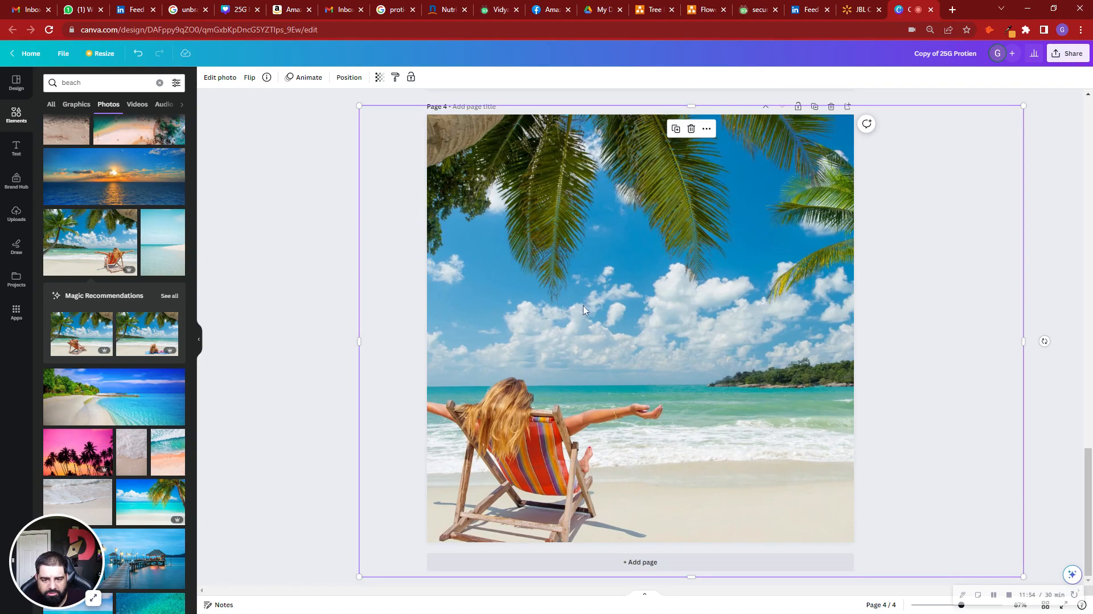
pyautogui.click(379, 78)
pyautogui.click(571, 219)
pyautogui.moveTo(515, 221); pyautogui.dragTo(640, 317)
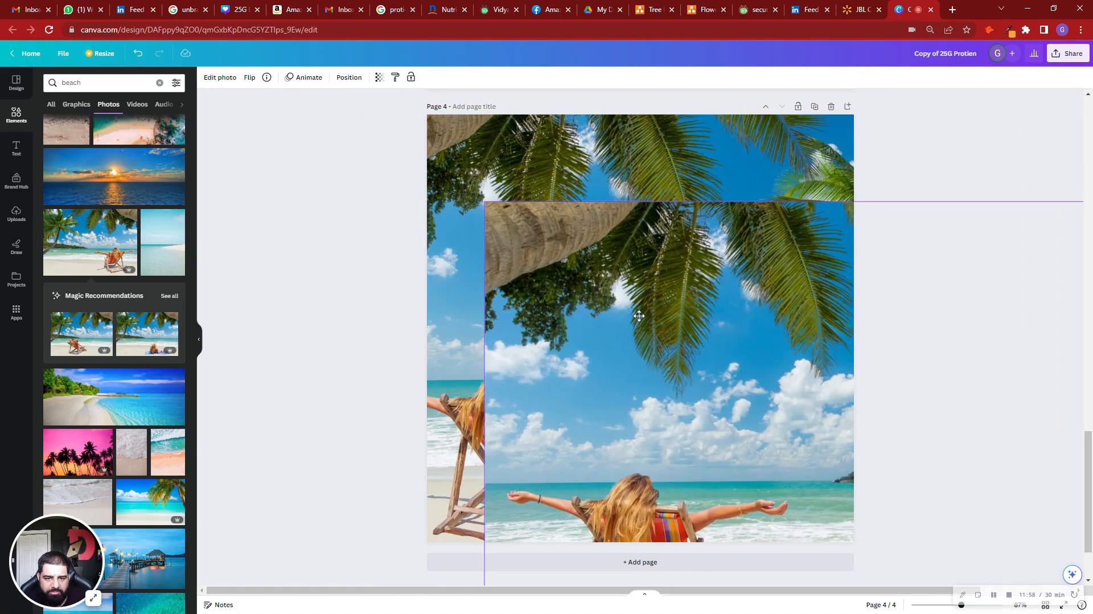
# Set the transparency of the original beach photo behind the copy to 40.
pyautogui.click(445, 144)
pyautogui.click(219, 78)
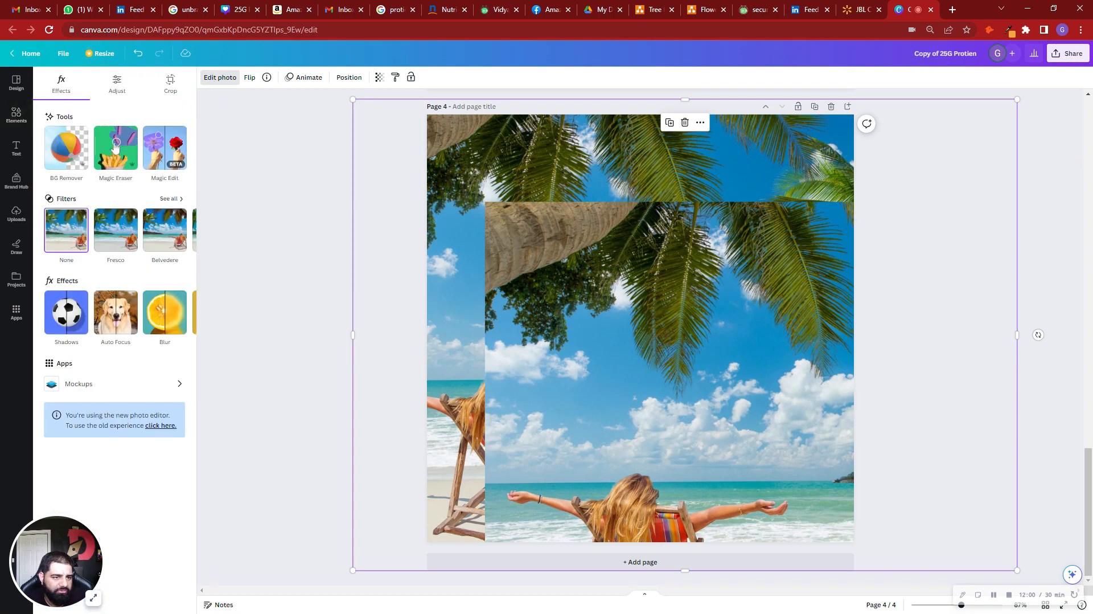
pyautogui.click(508, 254)
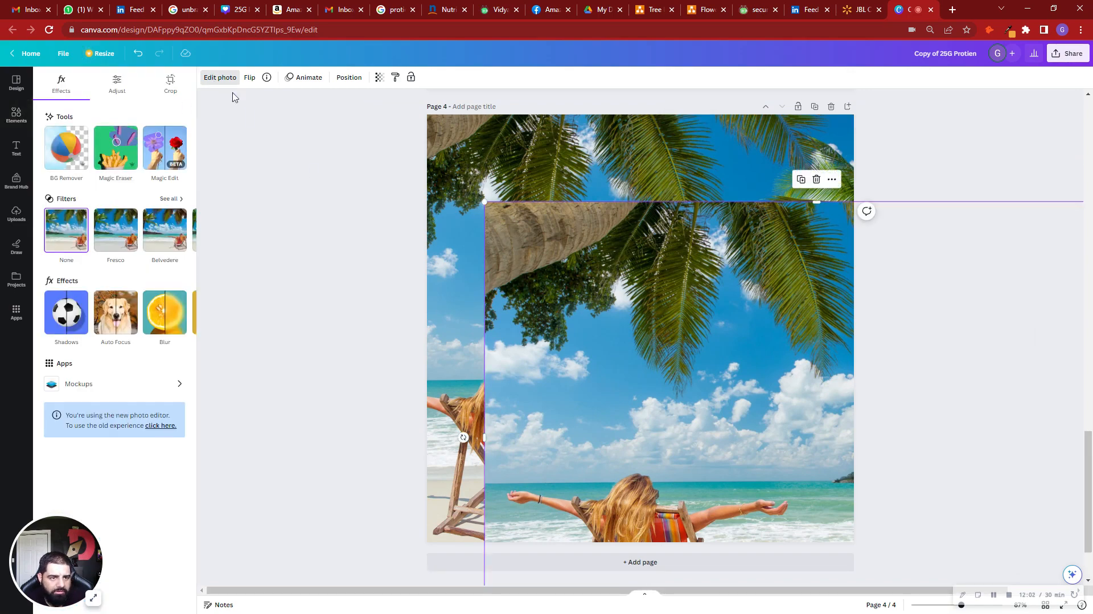
pyautogui.click(482, 178)
pyautogui.click(379, 76)
pyautogui.moveTo(380, 113); pyautogui.dragTo(329, 116)
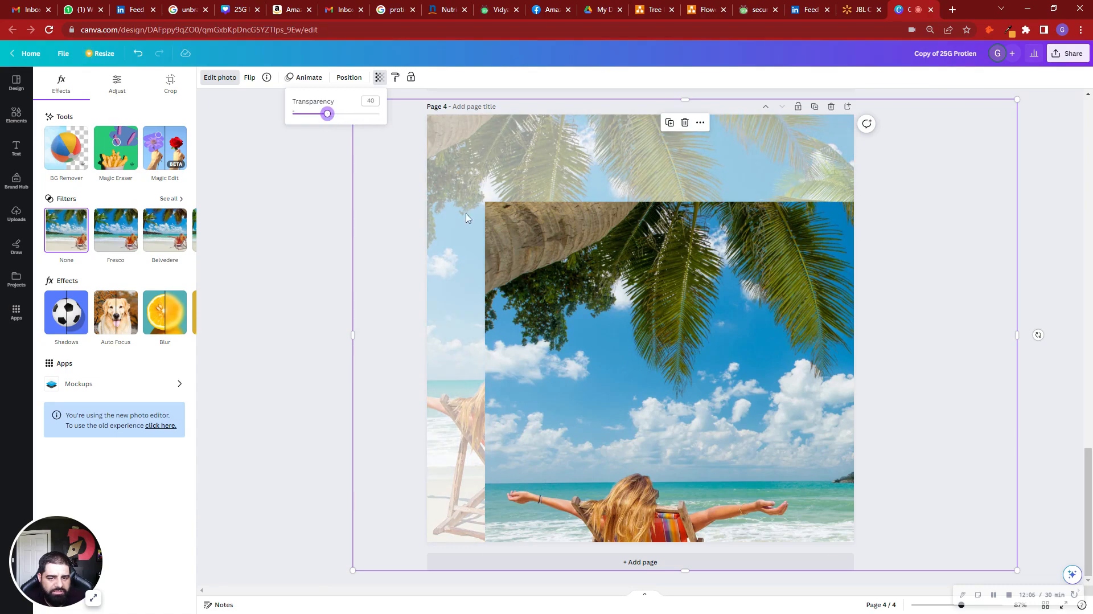
# Remove the background from the copied beach photo and align the cutout over the faded original.
pyautogui.click(660, 364)
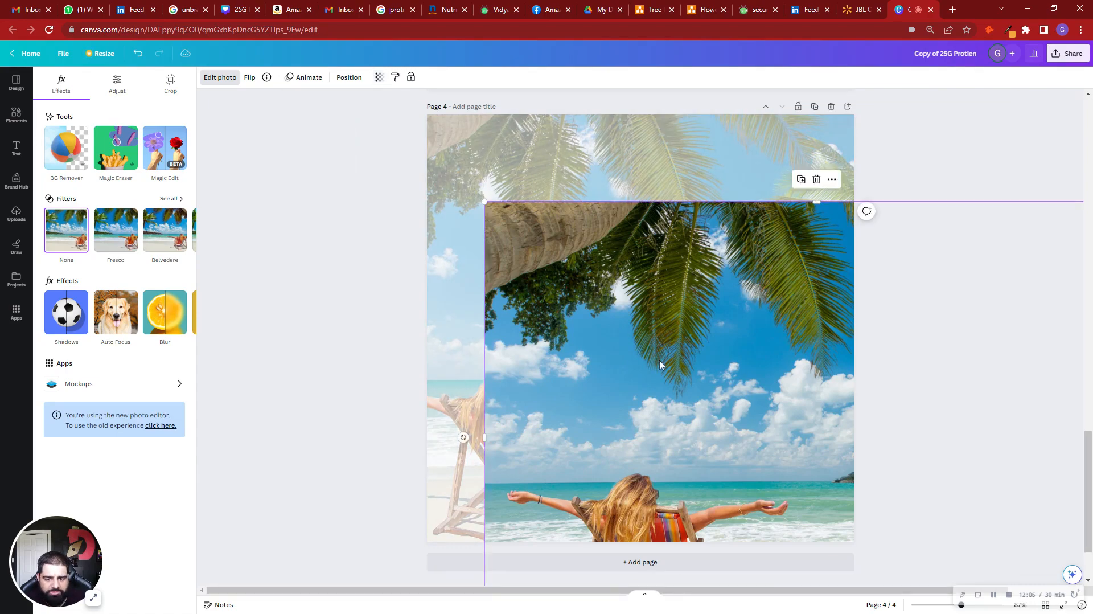
pyautogui.click(61, 157)
pyautogui.moveTo(670, 512); pyautogui.dragTo(540, 405)
# Crop the cutout from its right and upper edges so it closely frames the woman and the striped chair.
pyautogui.moveTo(1020, 334); pyautogui.dragTo(664, 335)
pyautogui.moveTo(517, 101); pyautogui.dragTo(537, 357)
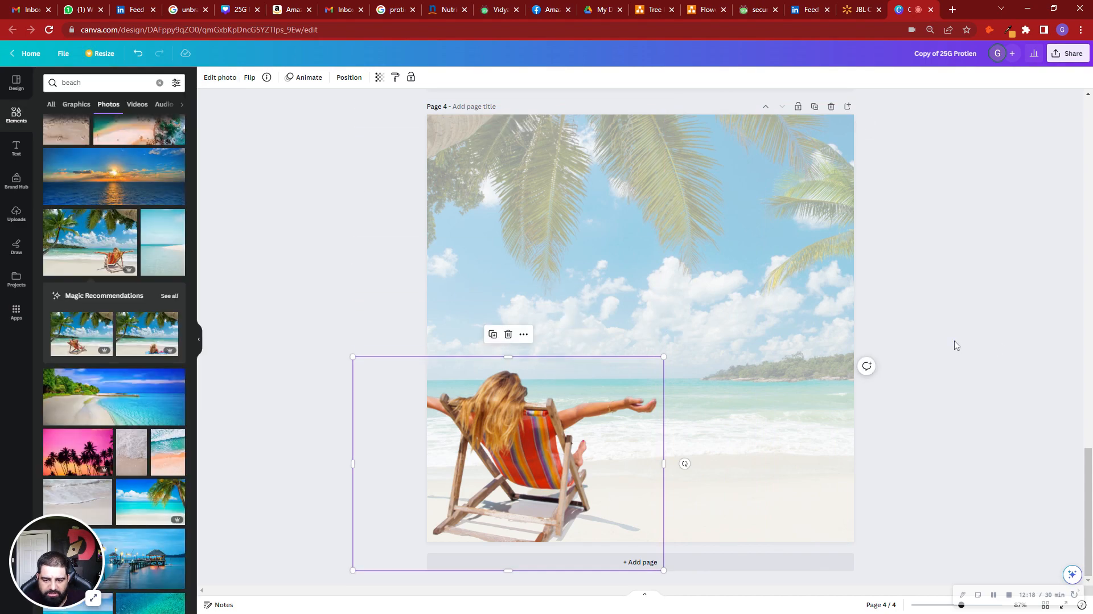
pyautogui.click(1035, 277)
# Copy the red speaker with the water splash from page 2 and paste it onto page 4.
pyautogui.scroll(1, 572, 294)
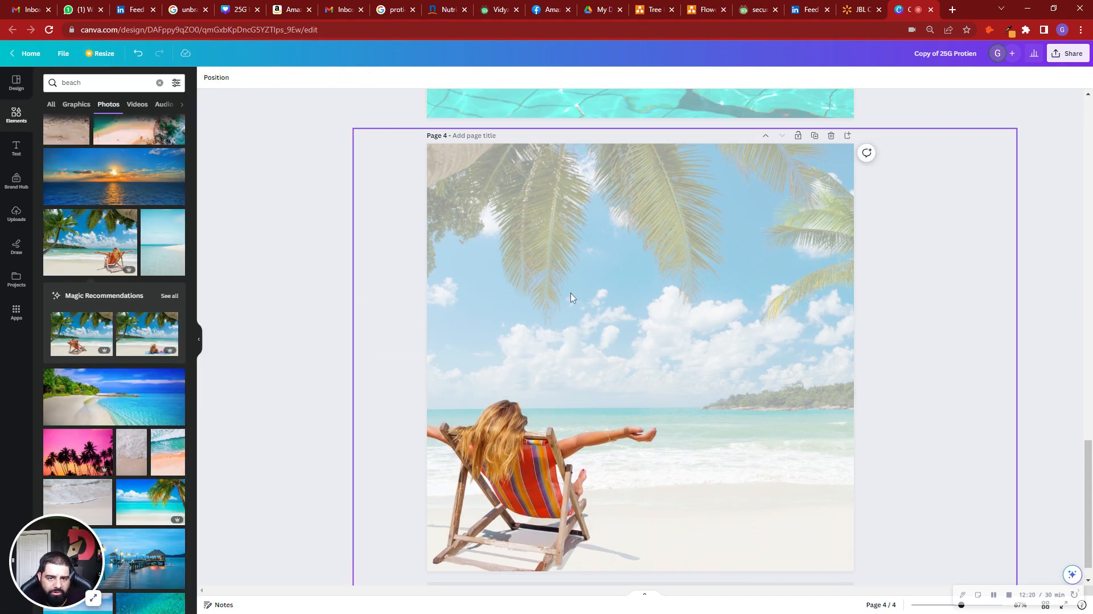
pyautogui.scroll(15, 571, 292)
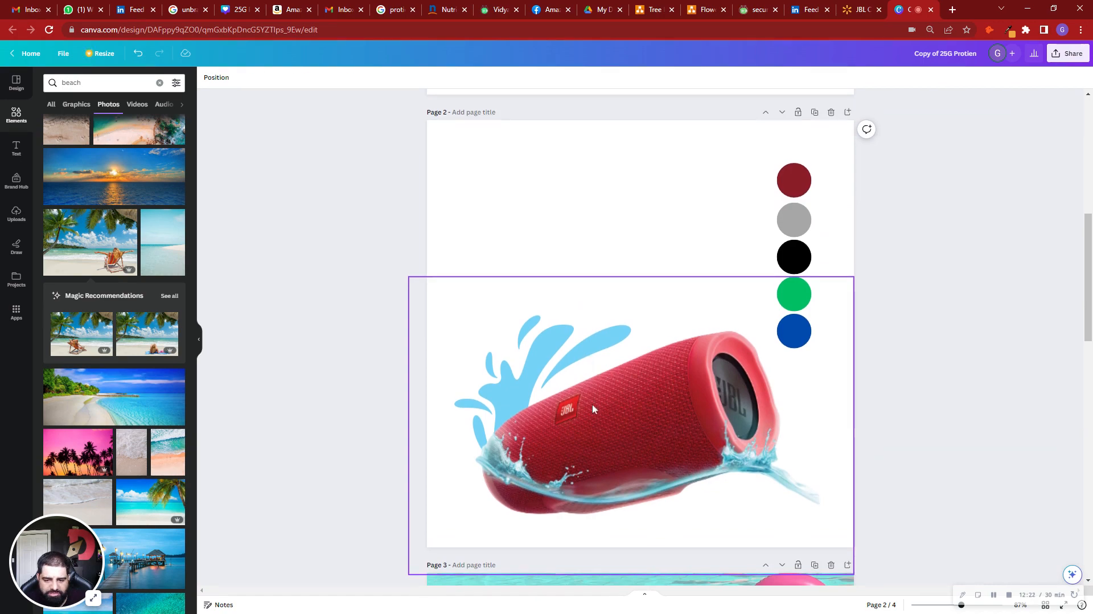
pyautogui.click(592, 409)
pyautogui.scroll(-15, 592, 405)
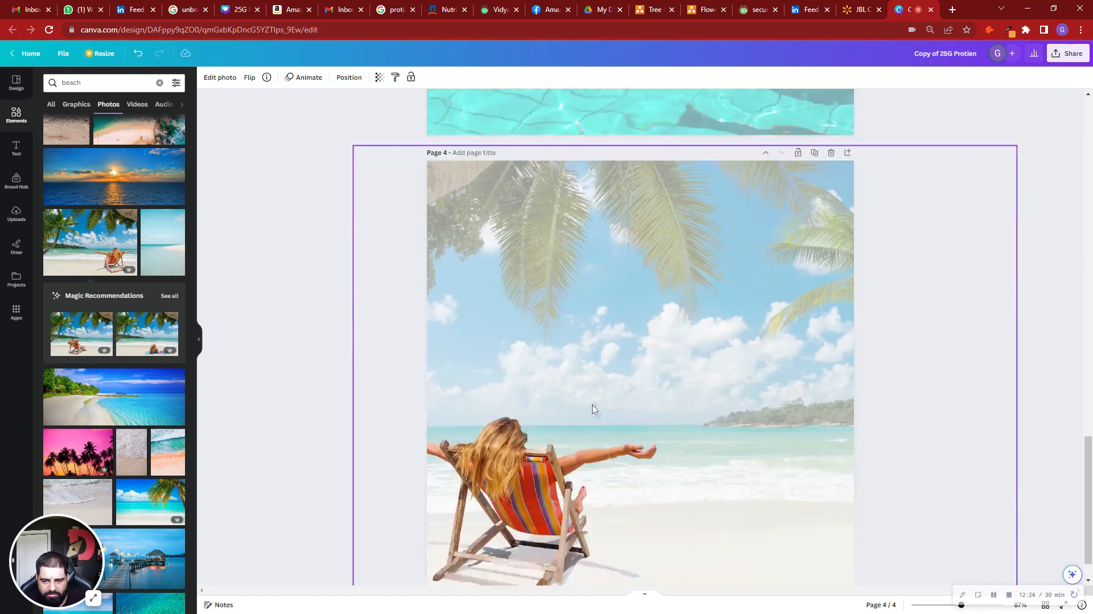
pyautogui.hotkey('ctrl', 'v')
# Shrink the pasted speaker and position it on the sand in the page's lower-right part, beside the beach chair.
pyautogui.moveTo(855, 272); pyautogui.dragTo(679, 481)
pyautogui.moveTo(582, 475); pyautogui.dragTo(757, 473)
pyautogui.click(971, 244)
pyautogui.click(894, 433)
pyautogui.moveTo(738, 414); pyautogui.dragTo(738, 392)
# Replace the element search with "sun" and limit the results to graphics.
pyautogui.click(108, 82)
pyautogui.press('BackSpace')
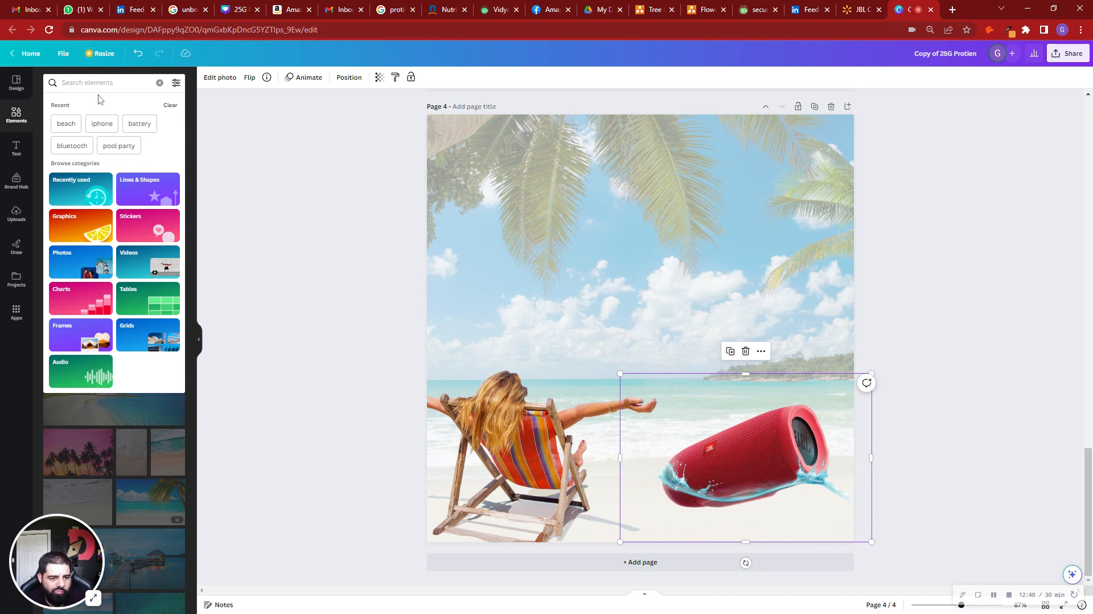
pyautogui.write('sunn')
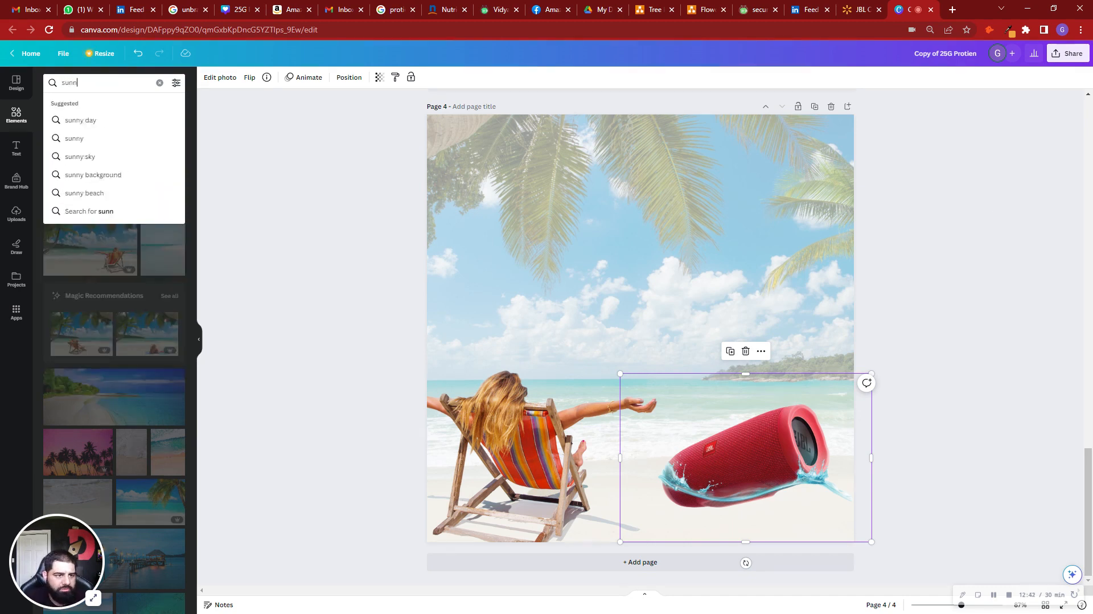
pyautogui.press('Return')
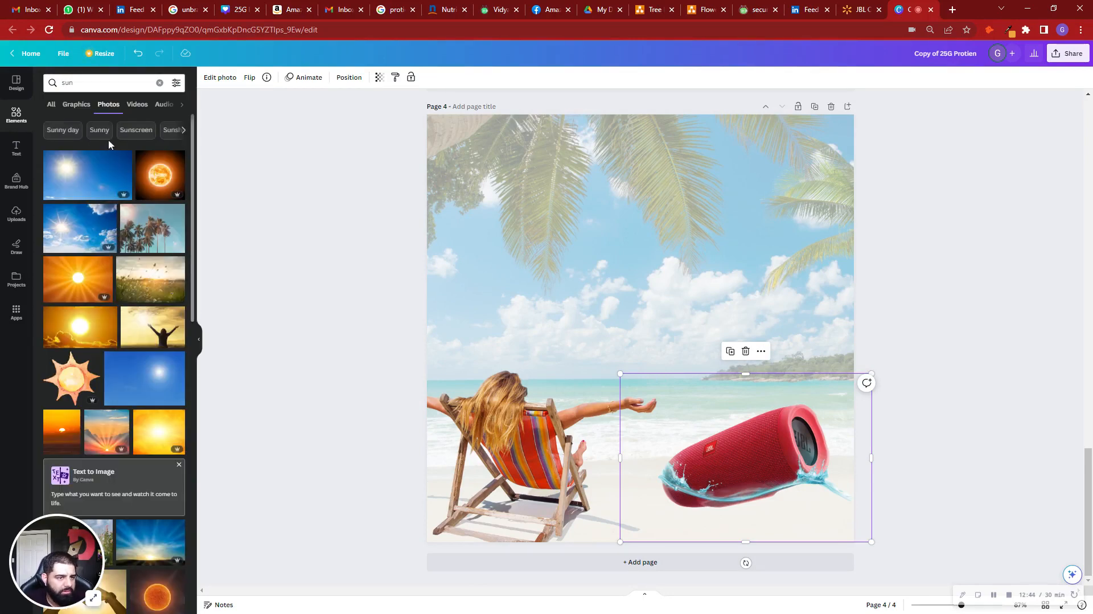
pyautogui.click(76, 105)
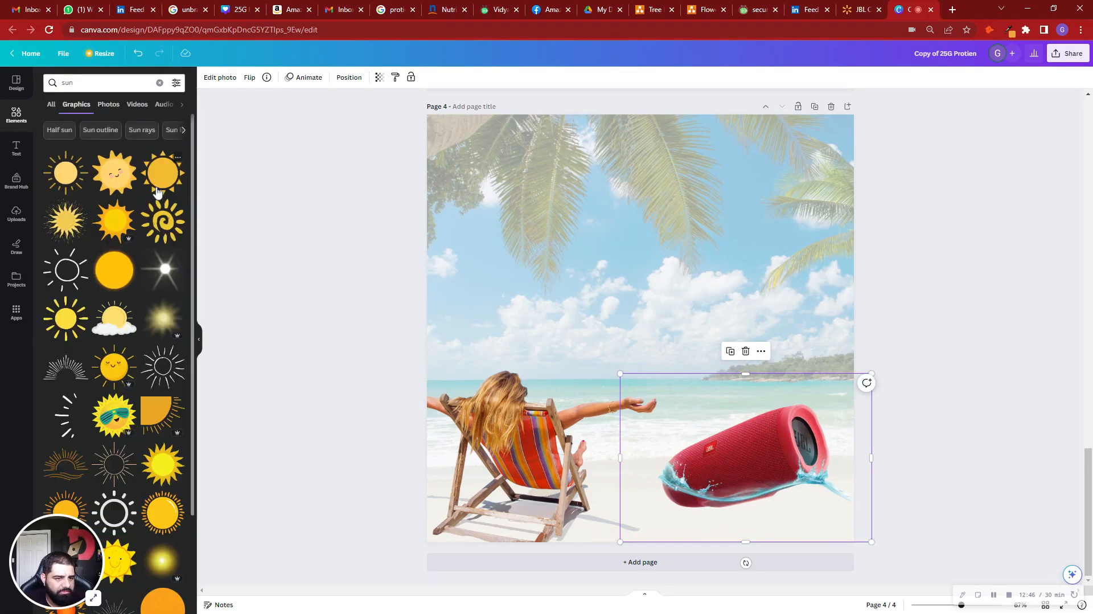
# Add the flat orange sun with triangular rays, shrink it, and place it in the upper-right part of page 4.
pyautogui.click(158, 191)
pyautogui.moveTo(723, 245); pyautogui.dragTo(681, 302)
pyautogui.moveTo(625, 349); pyautogui.dragTo(766, 210)
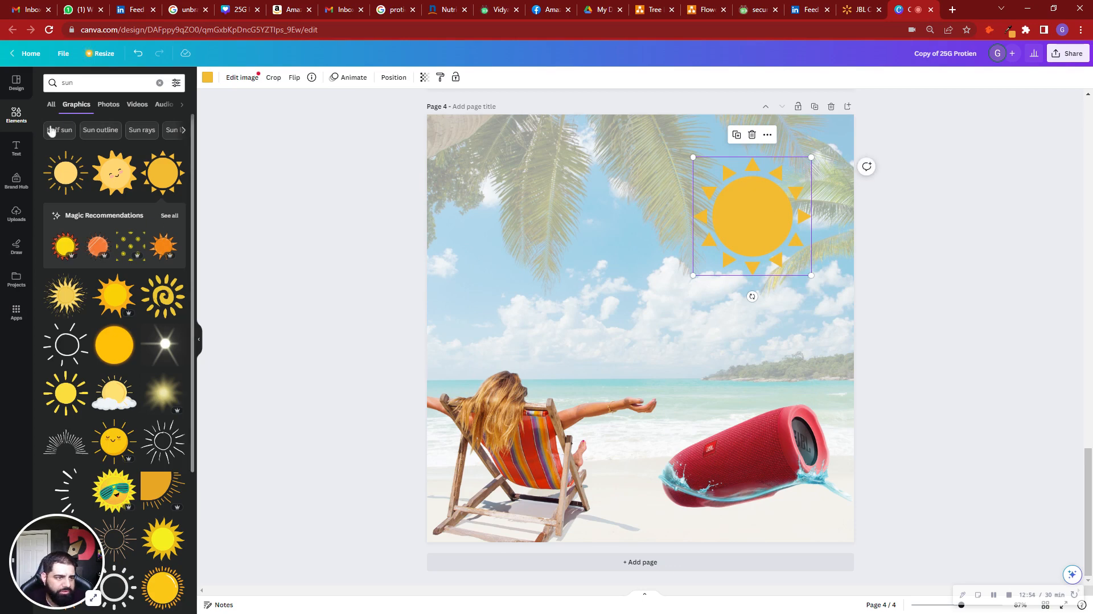
# Add a bulleted subheading reading "Light Weight", widen it to fit one line, and place it above the woman in the chair.
pyautogui.click(16, 148)
pyautogui.click(86, 220)
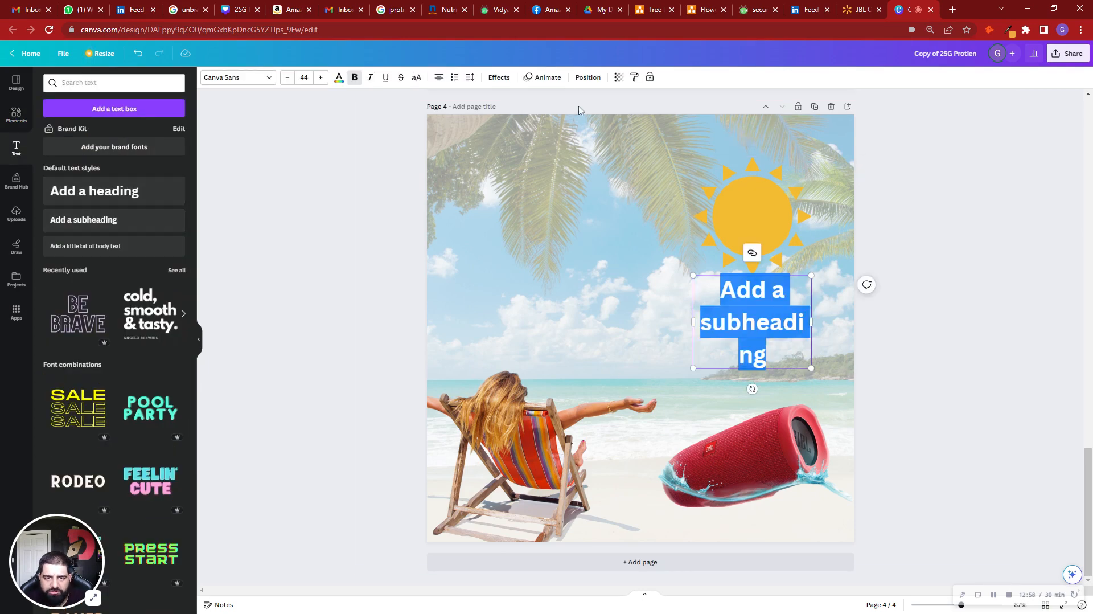
pyautogui.click(454, 78)
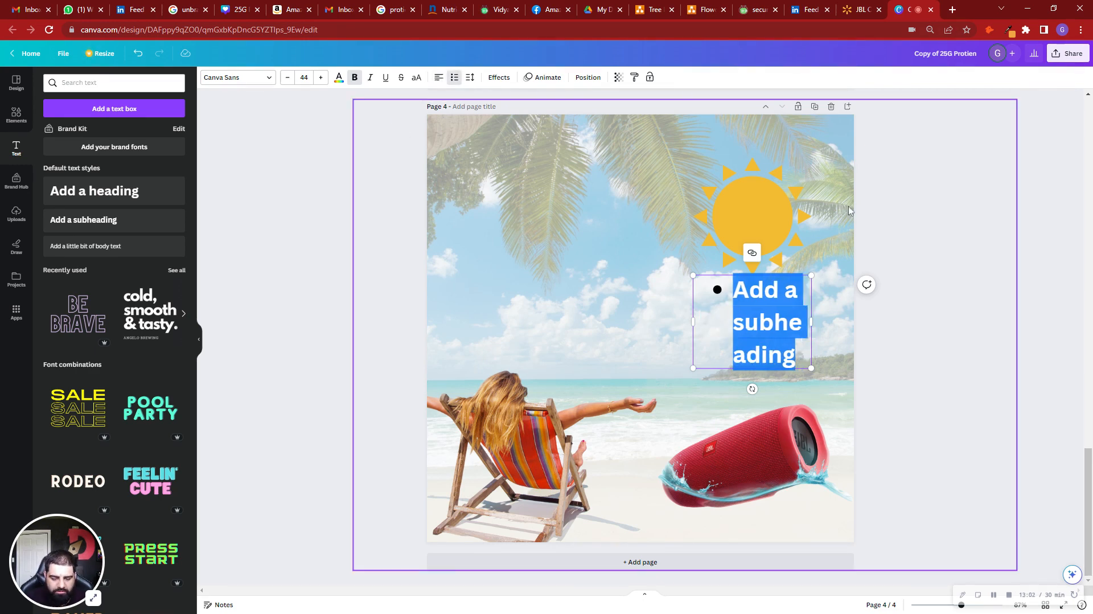
pyautogui.write('Light Weight')
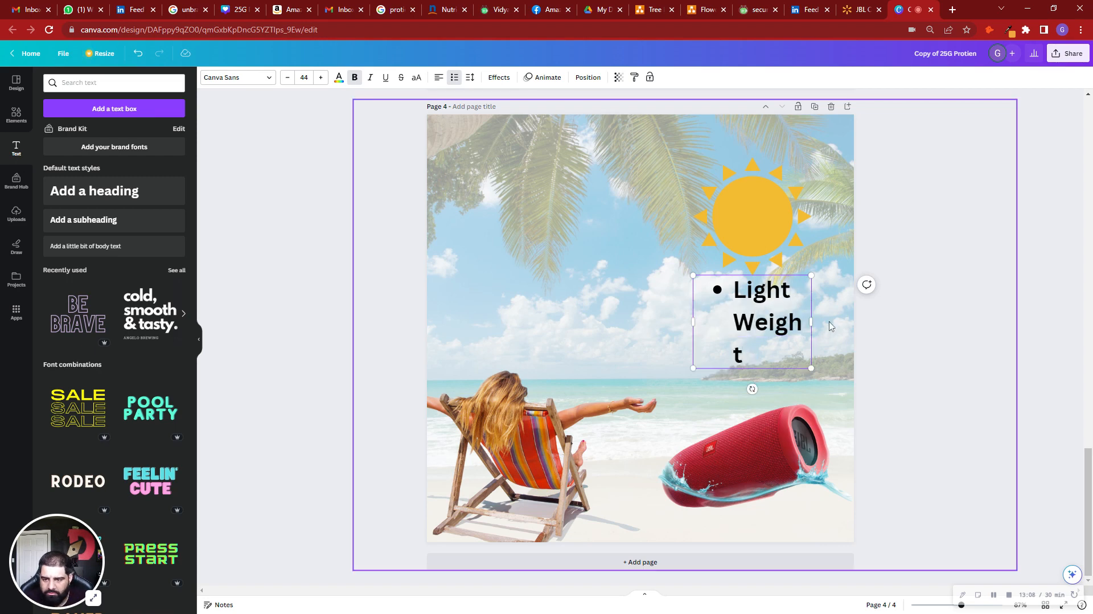
pyautogui.moveTo(815, 322); pyautogui.dragTo(954, 322)
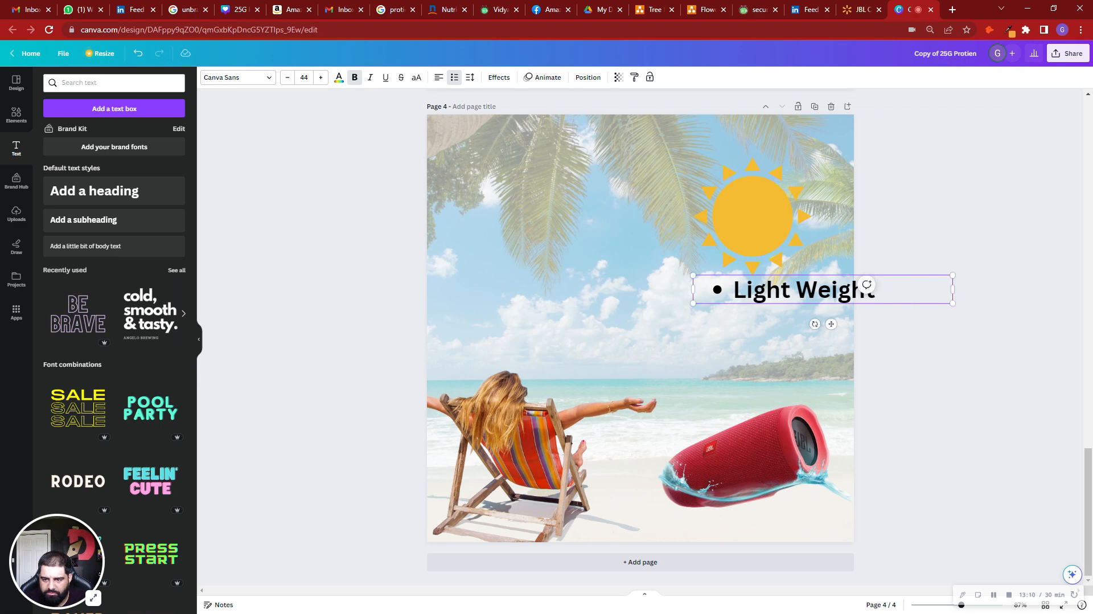
pyautogui.click(956, 362)
pyautogui.moveTo(766, 293); pyautogui.dragTo(525, 284)
# Add a second bullet reading "Perfect for the Beach" and widen the text box so it fits on one line.
pyautogui.doubleClick(663, 275)
pyautogui.press('Return')
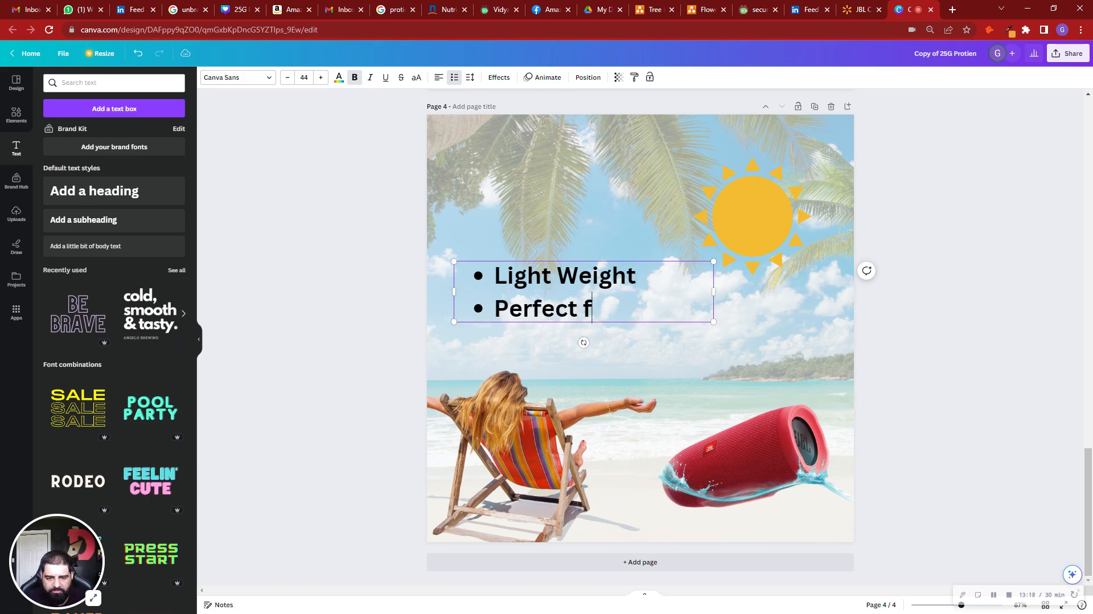
pyautogui.write('Perfect for the Beach')
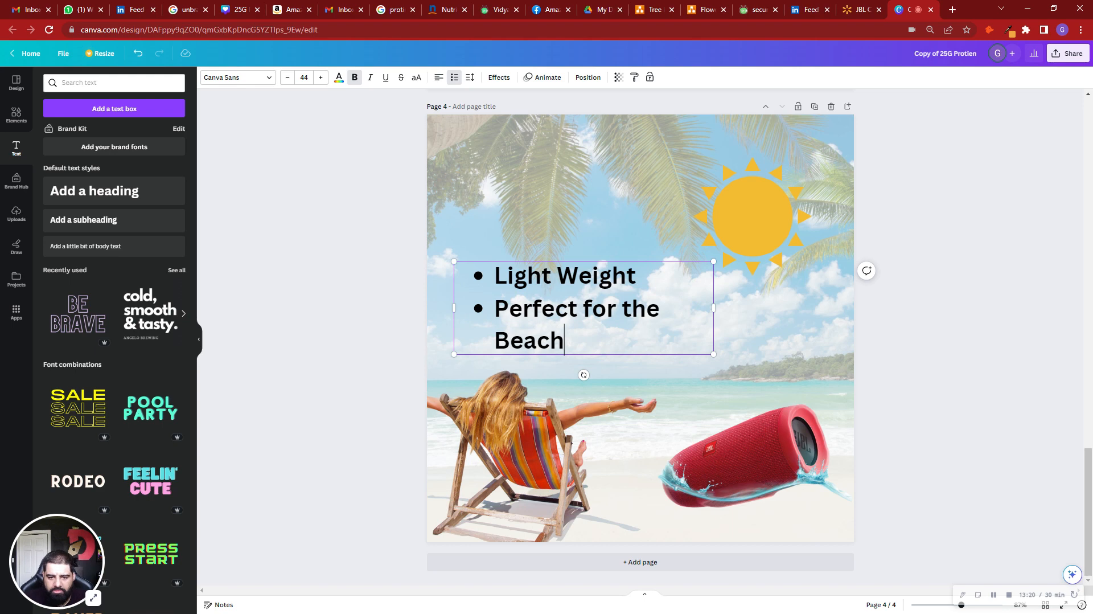
pyautogui.moveTo(732, 307); pyautogui.dragTo(777, 303)
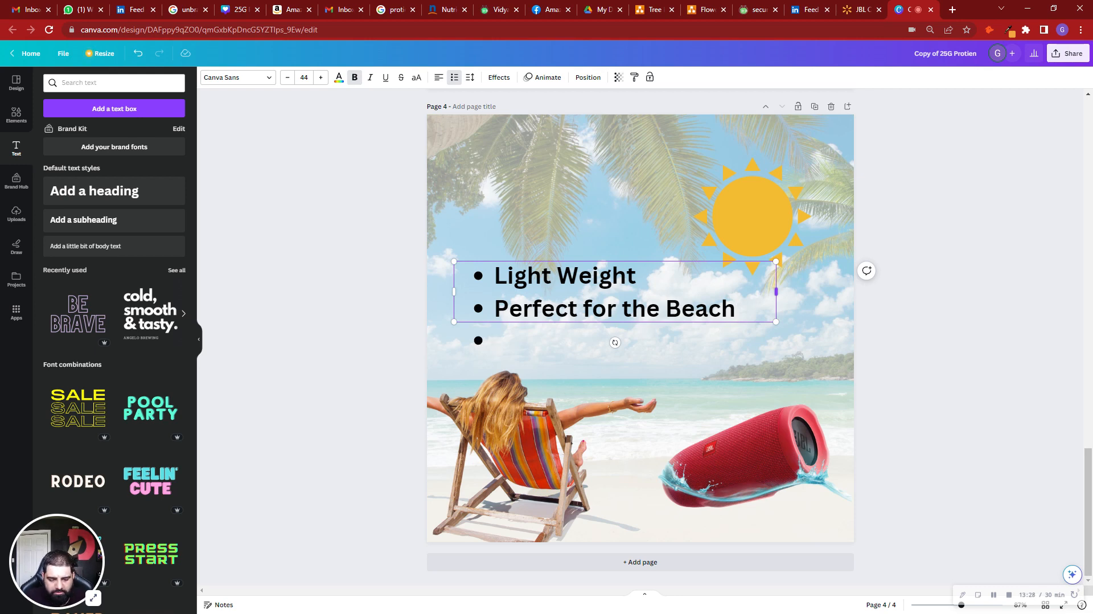
# Add a third bullet reading "Convenient for Vacation", correcting the spelling of its first word.
pyautogui.write('for')
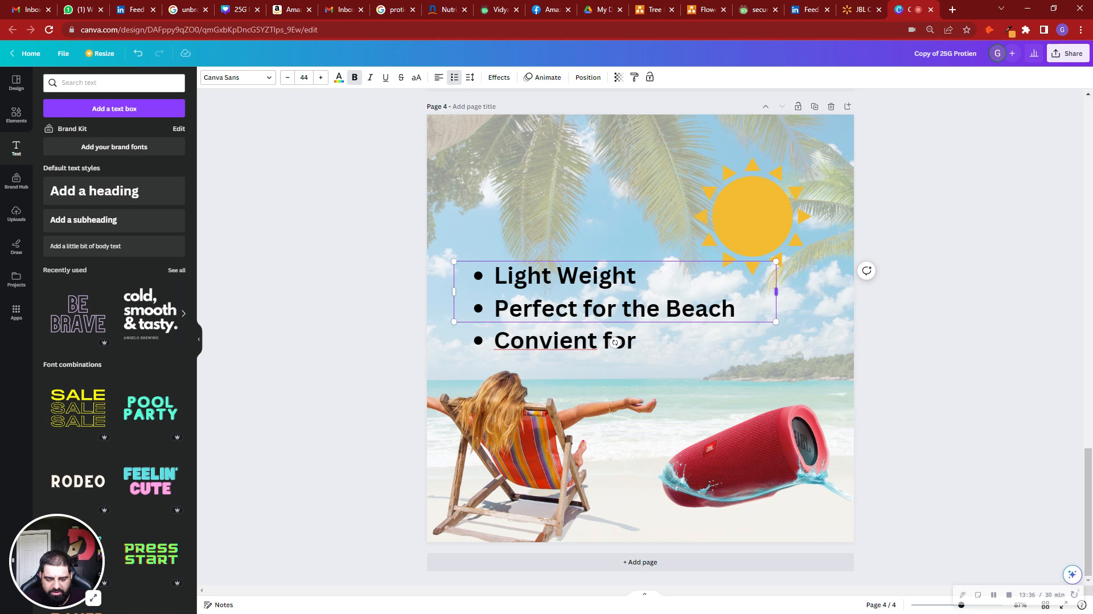
pyautogui.write('ation')
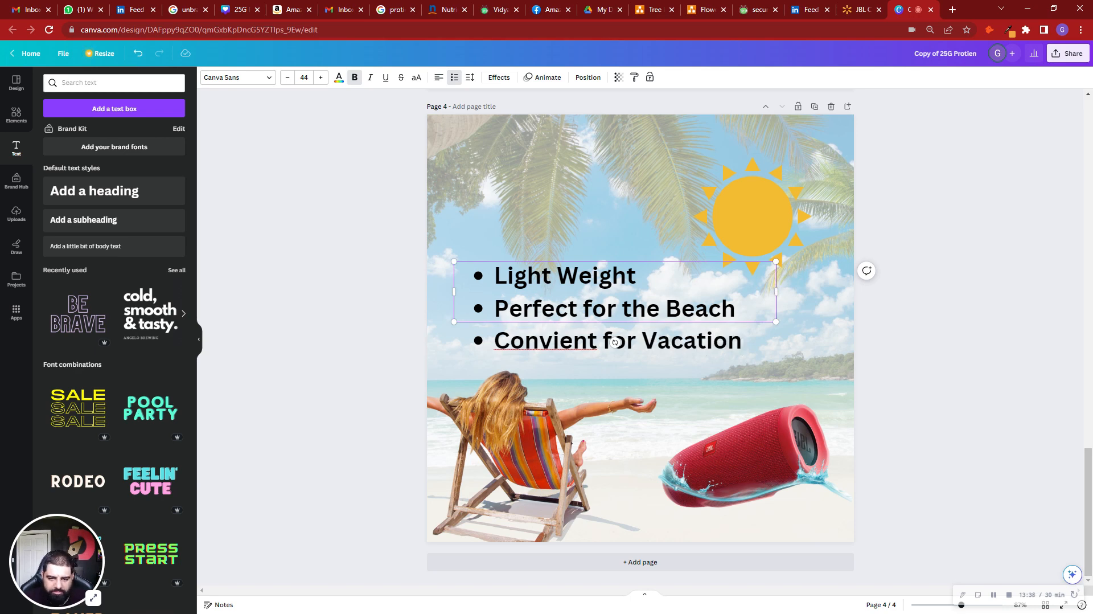
pyautogui.doubleClick(573, 341)
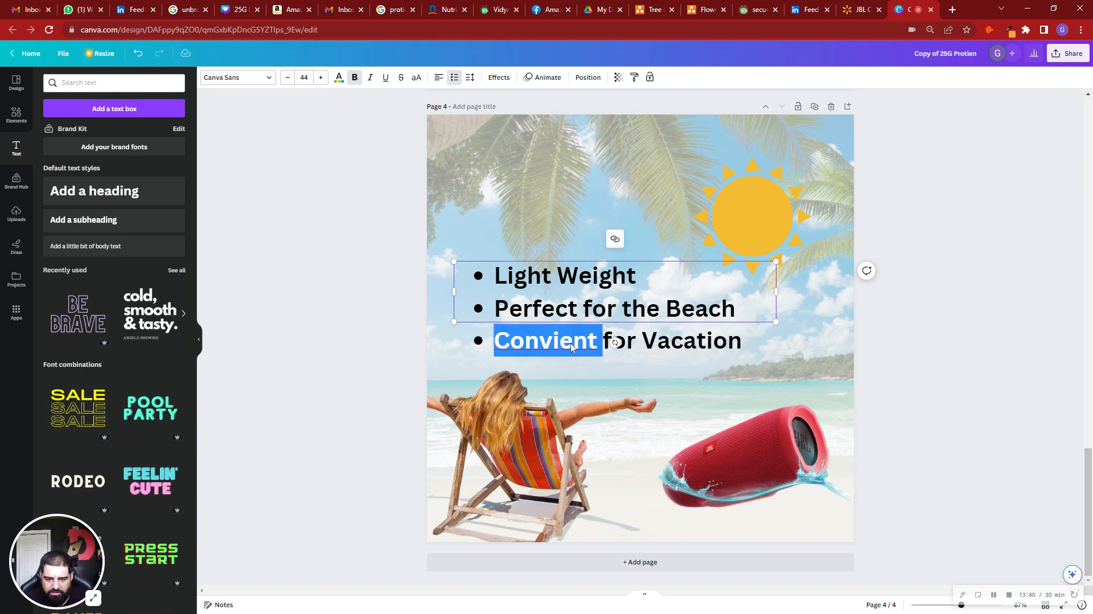
pyautogui.write('Convenient')
pyautogui.click(957, 331)
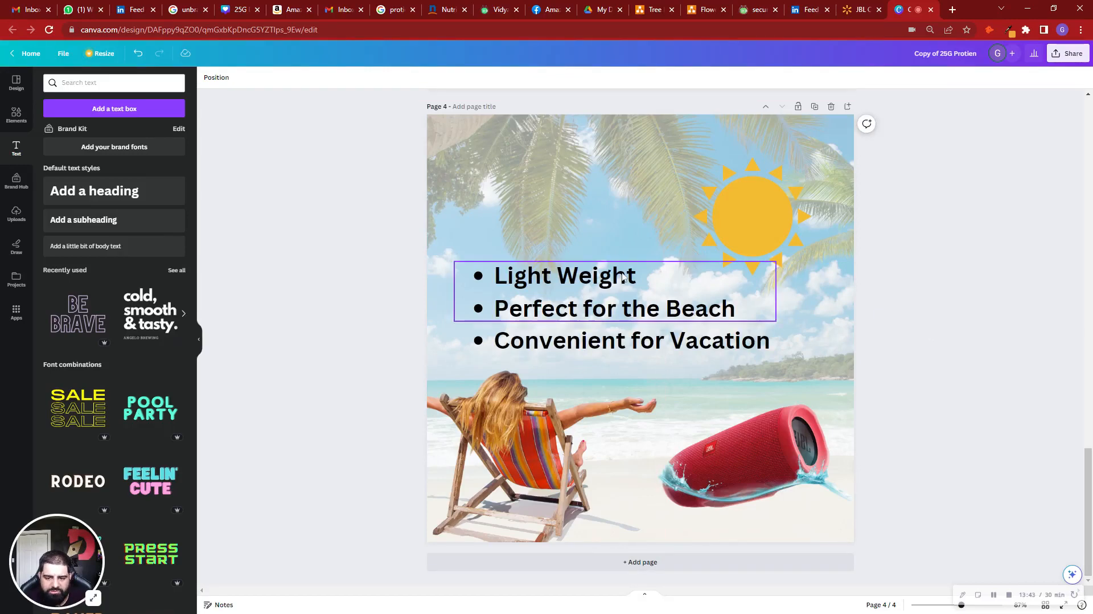
# Add a blank fifth page and copy the plain red speaker from page 1 onto its right half.
pyautogui.click(622, 561)
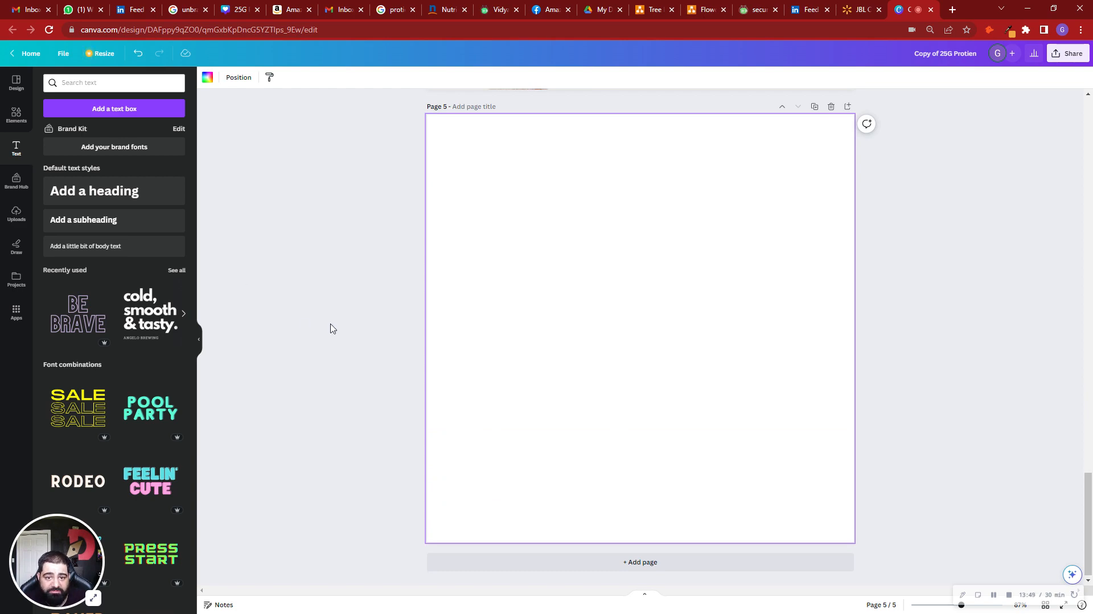
pyautogui.scroll(20, 336, 330)
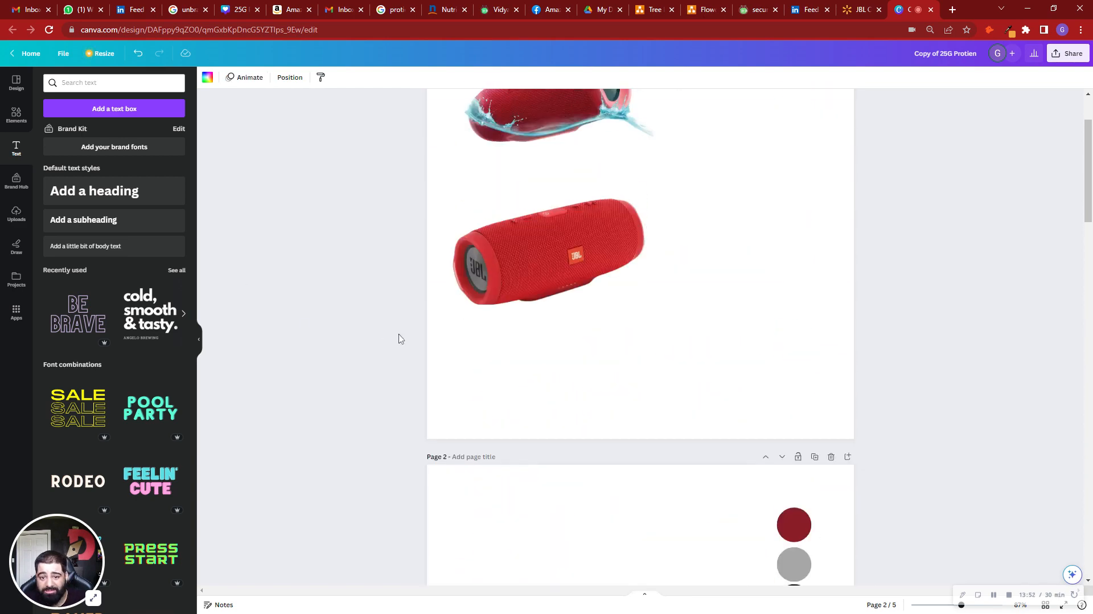
pyautogui.scroll(2, 399, 339)
pyautogui.click(530, 344)
pyautogui.scroll(-9, 529, 344)
pyautogui.scroll(-15, 530, 348)
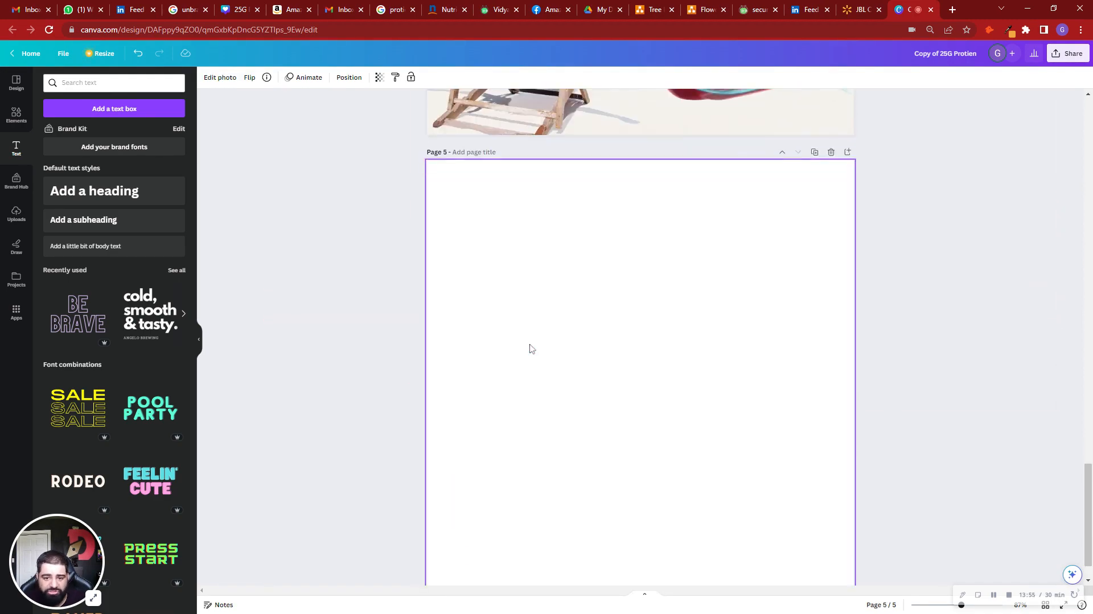
pyautogui.scroll(-1, 529, 349)
pyautogui.hotkey('ctrl', 'v')
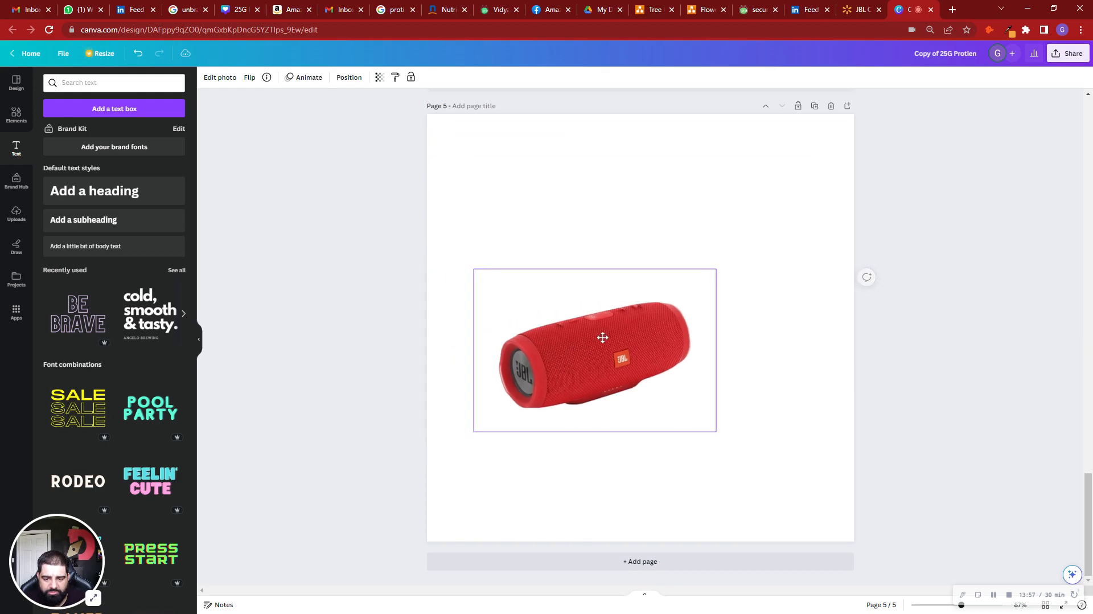
pyautogui.moveTo(598, 337); pyautogui.dragTo(705, 347)
pyautogui.click(326, 238)
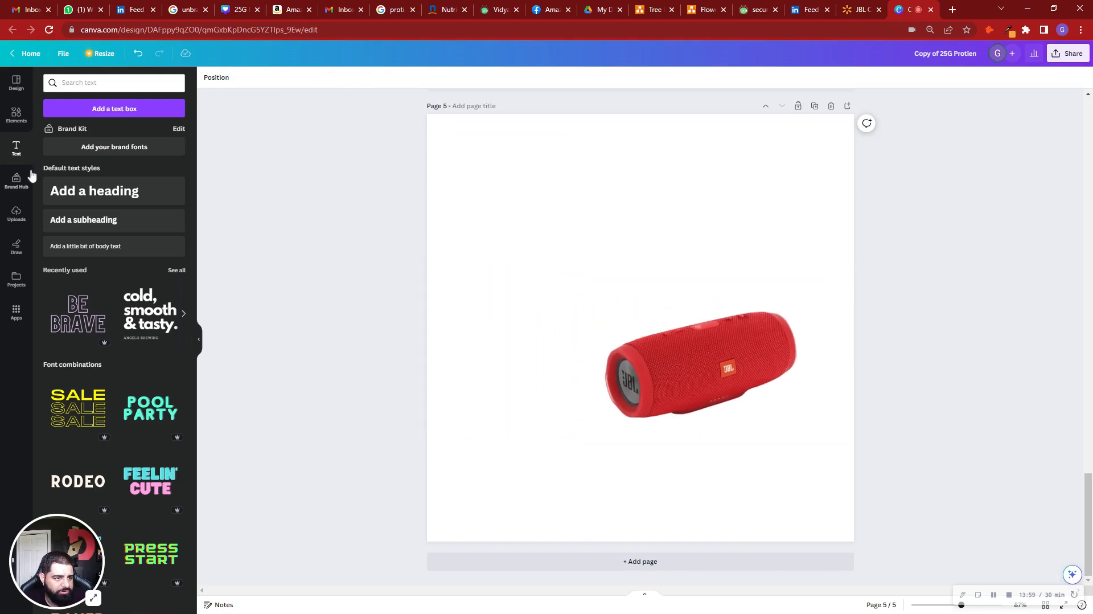
# Search the element library for "party" and show only photo results.
pyautogui.click(19, 117)
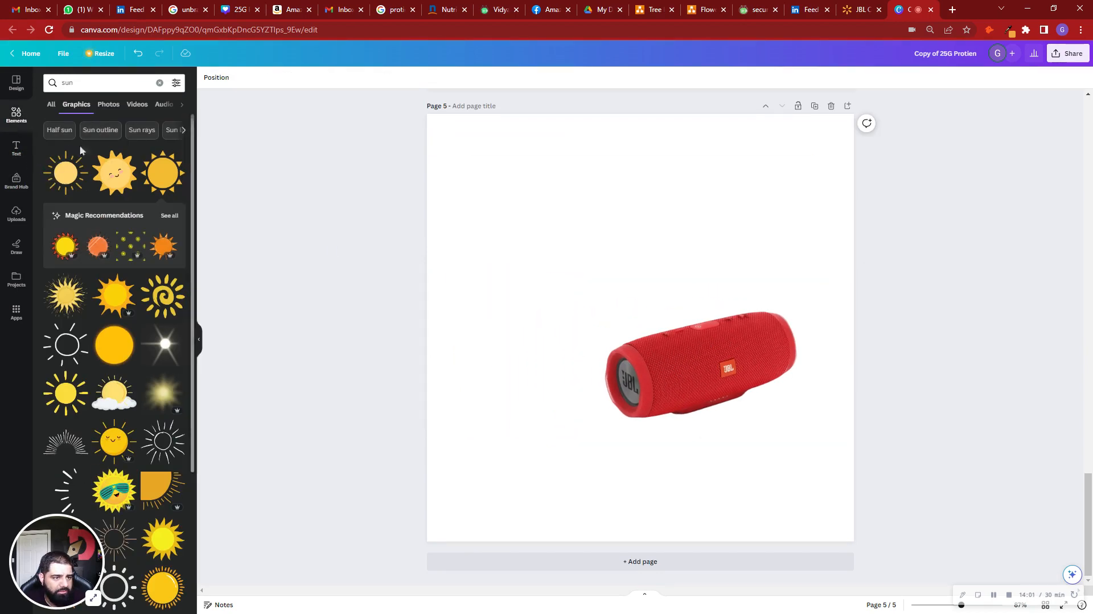
pyautogui.click(96, 83)
pyautogui.press('Return')
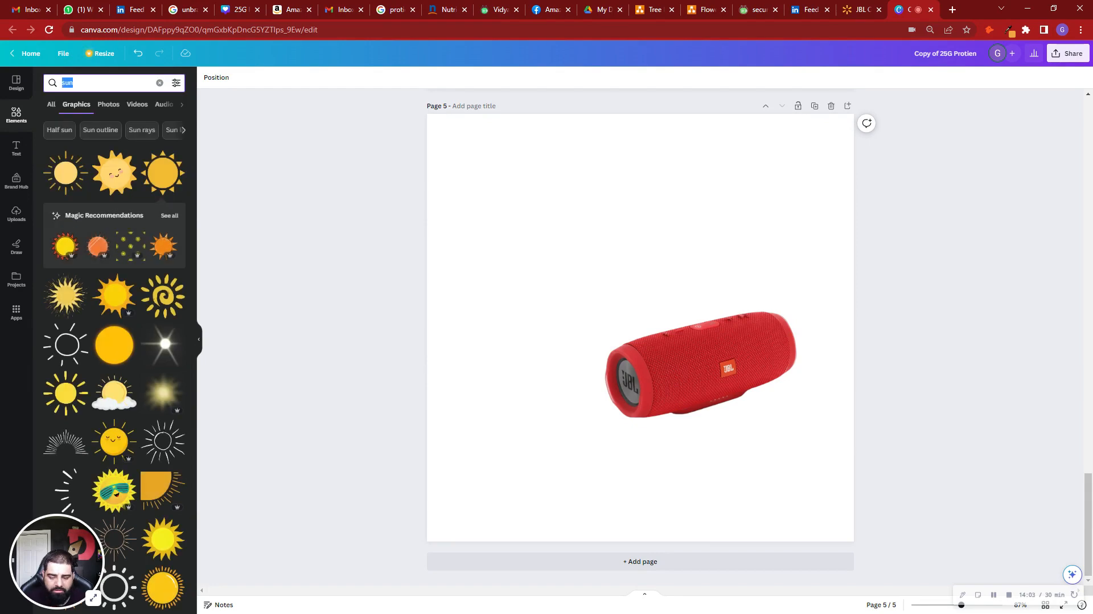
pyautogui.press('BackSpace')
pyautogui.click(235, 138)
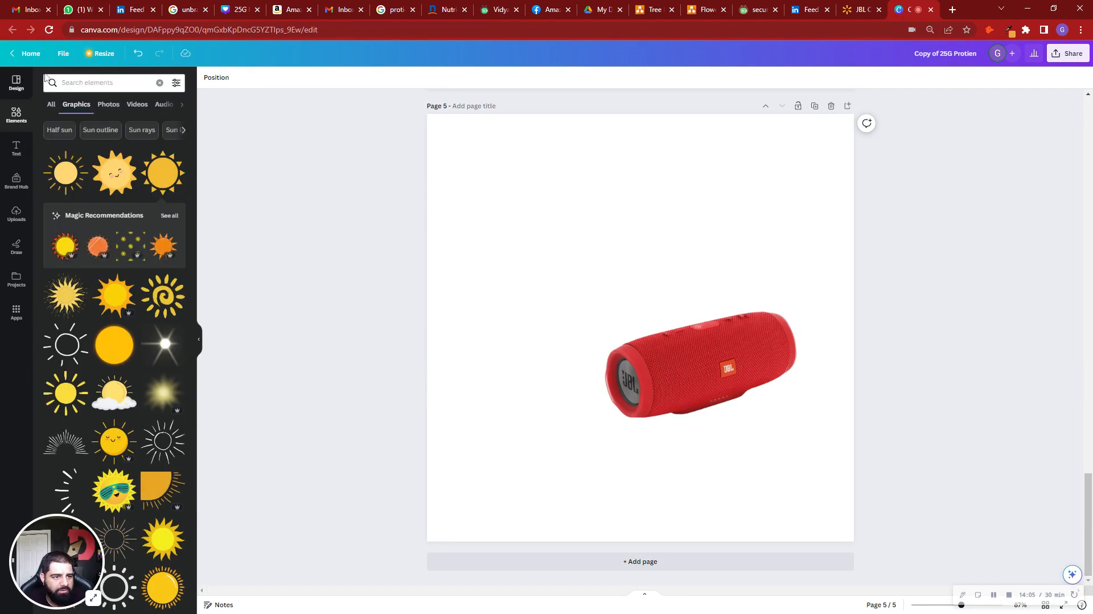
pyautogui.click(93, 80)
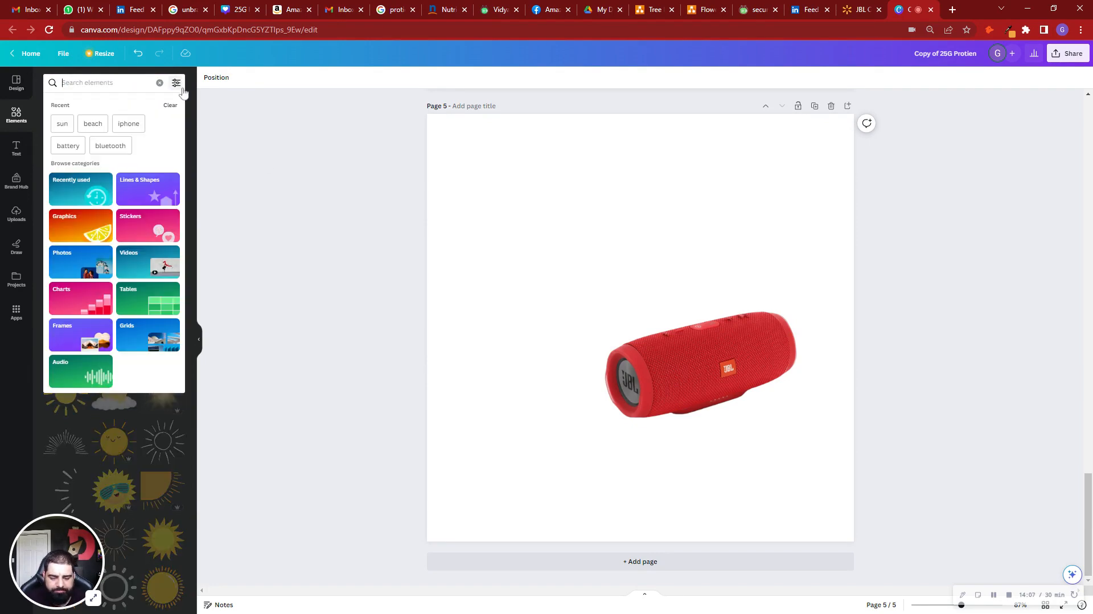
pyautogui.write('parrt')
pyautogui.press('BackSpace')
pyautogui.write('ty')
pyautogui.press('Return')
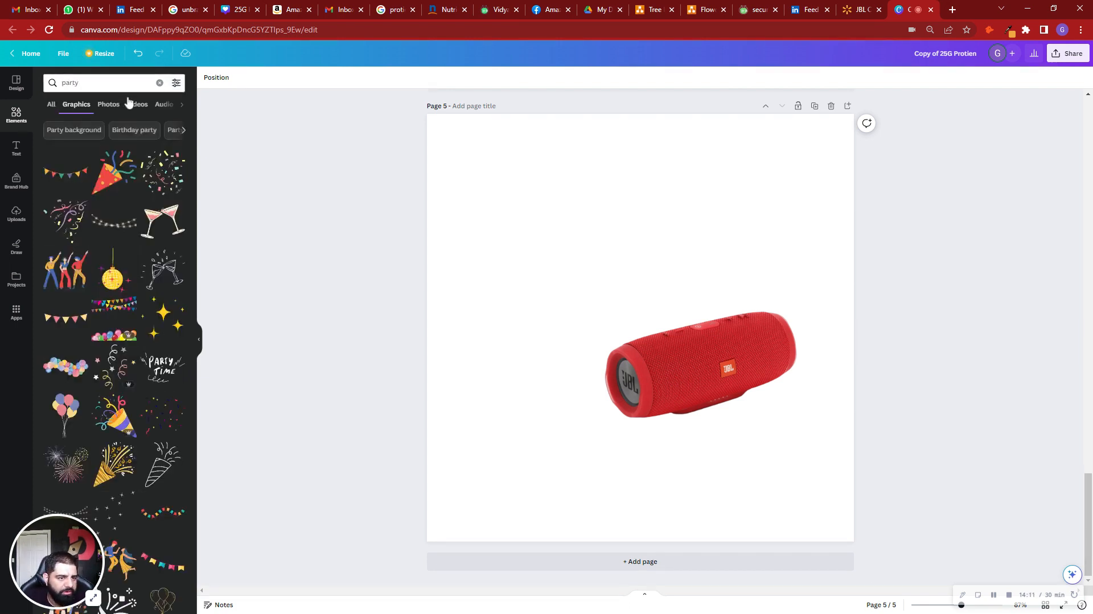
pyautogui.click(110, 103)
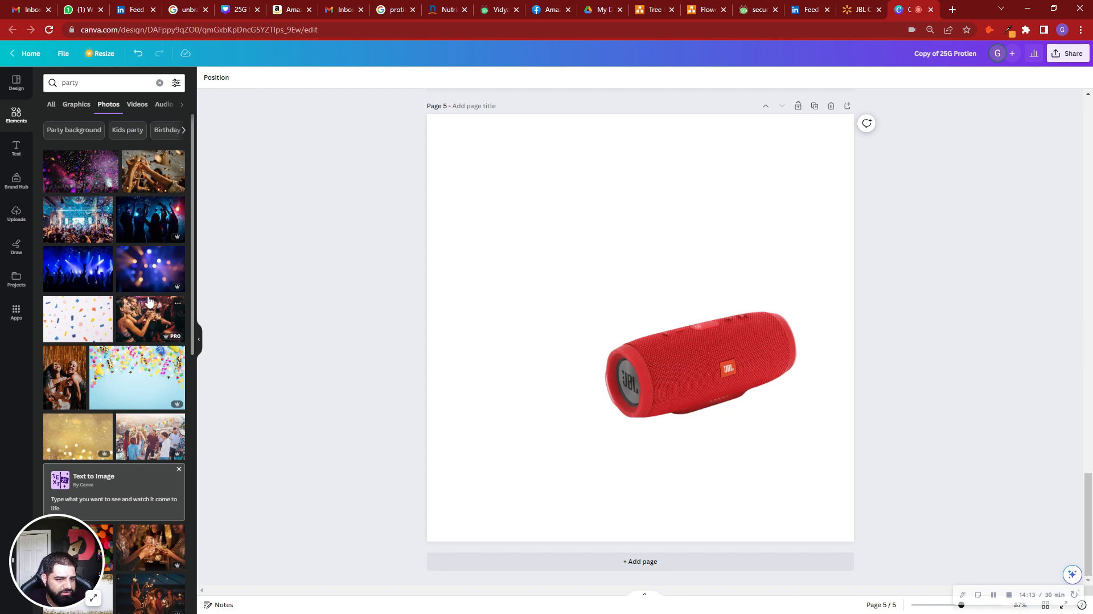
# Browse the party photos, switch to the related search "Dance party", and add the photo of friends dancing before a band to page 5.
pyautogui.scroll(-15, 75, 332)
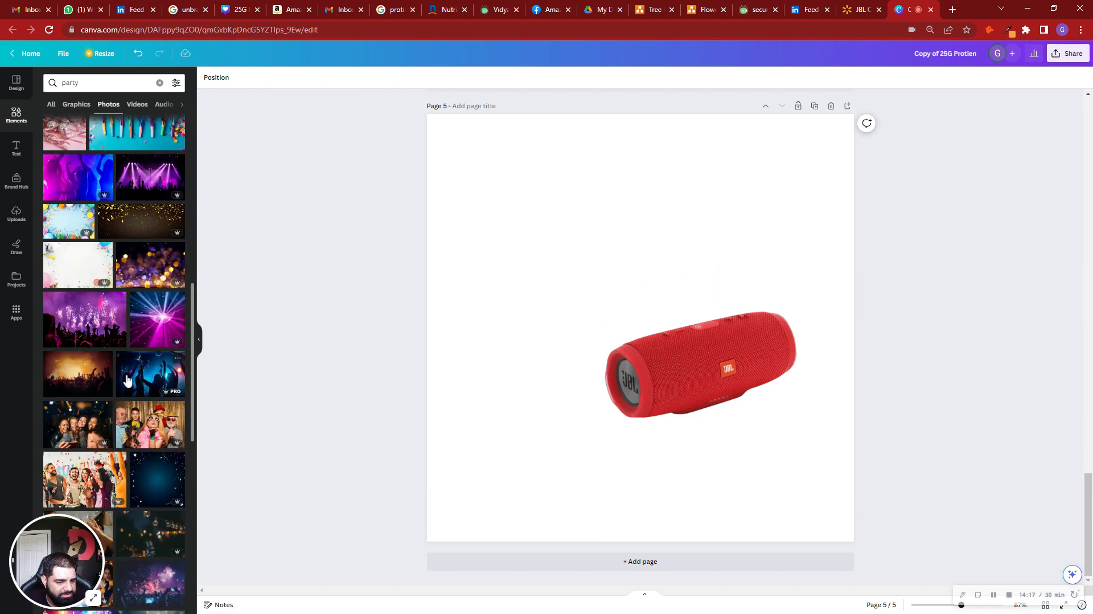
pyautogui.scroll(-10, 128, 381)
pyautogui.scroll(-10, 128, 380)
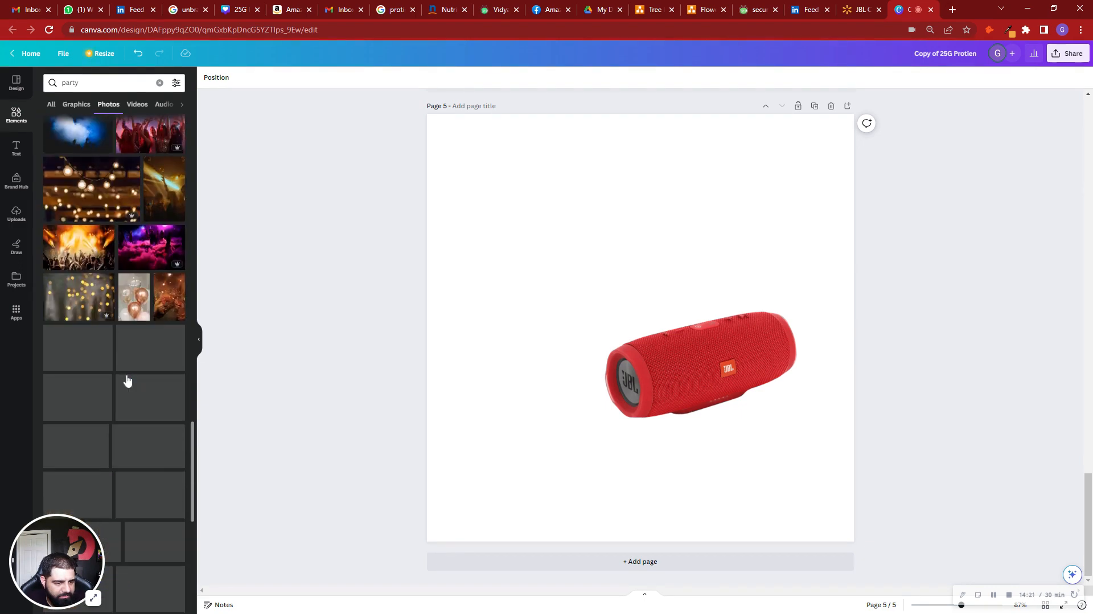
pyautogui.scroll(-3, 127, 380)
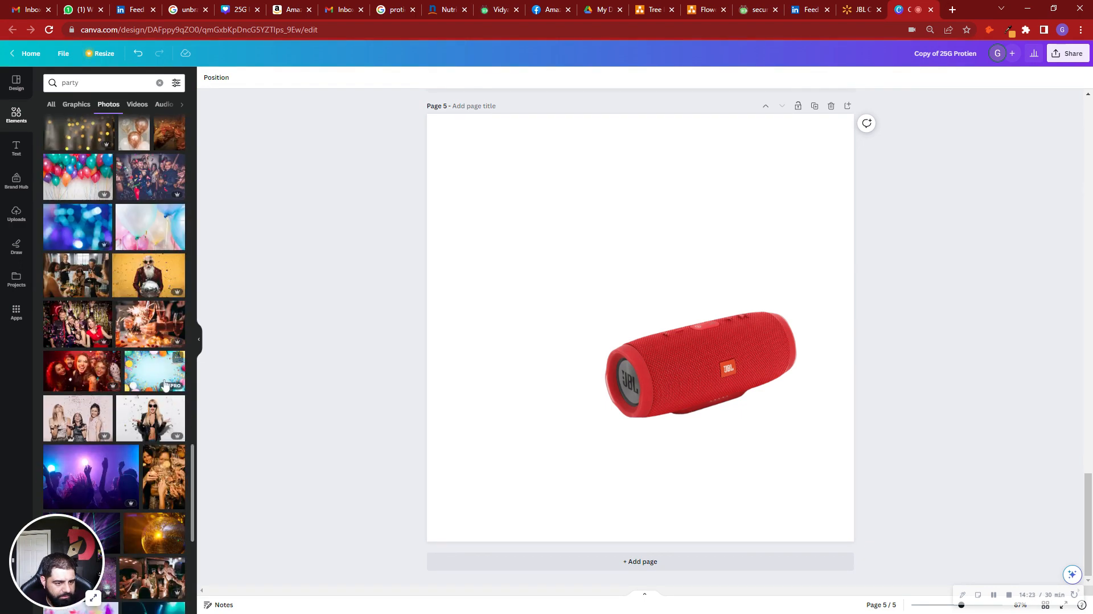
pyautogui.scroll(5, 164, 385)
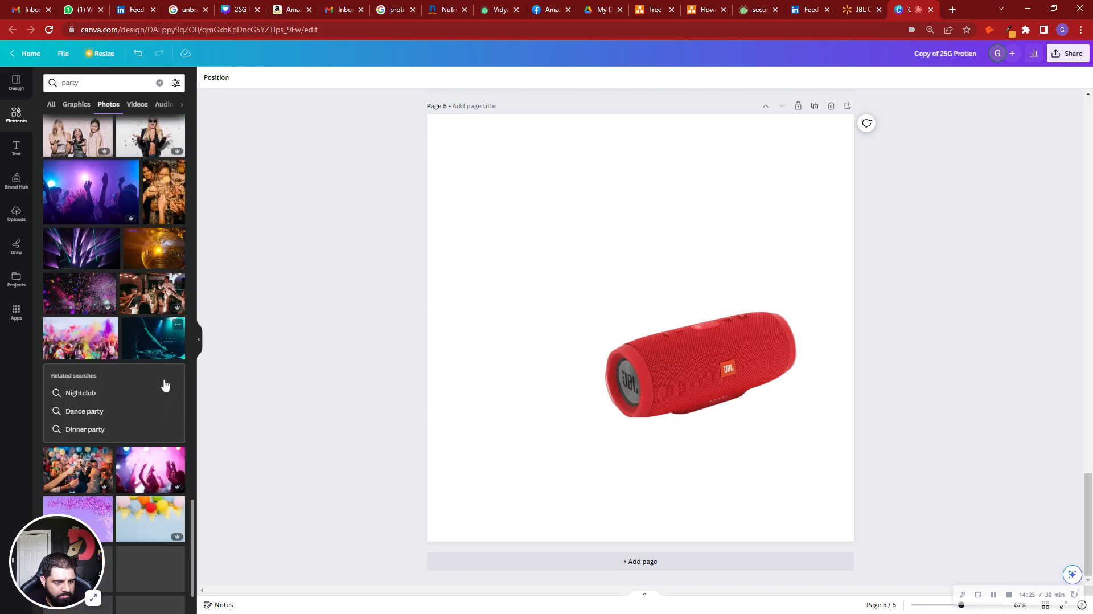
pyautogui.click(86, 411)
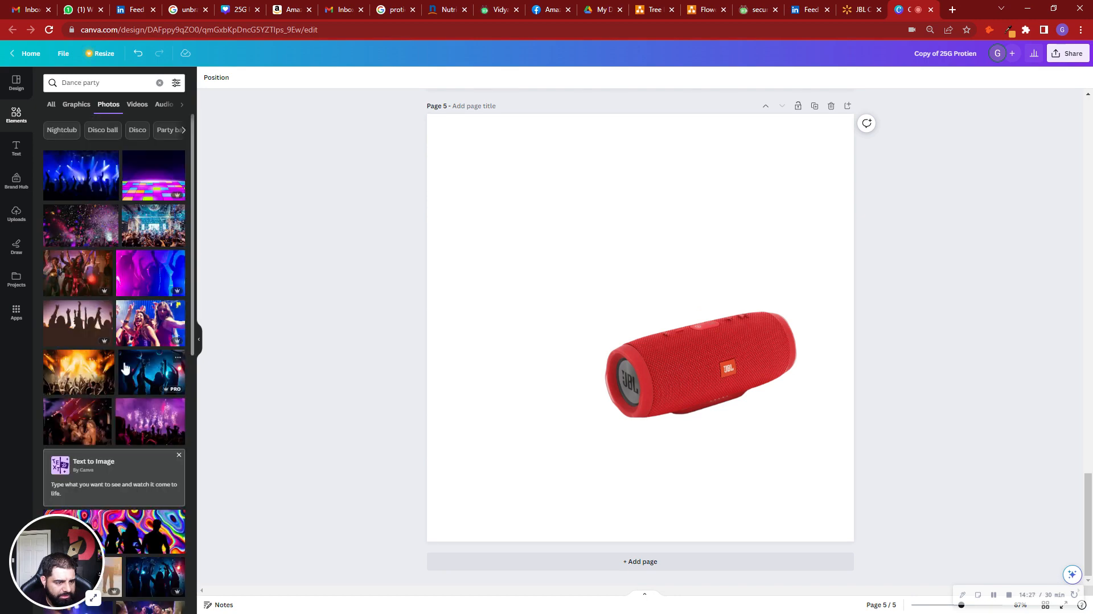
pyautogui.scroll(-8, 119, 376)
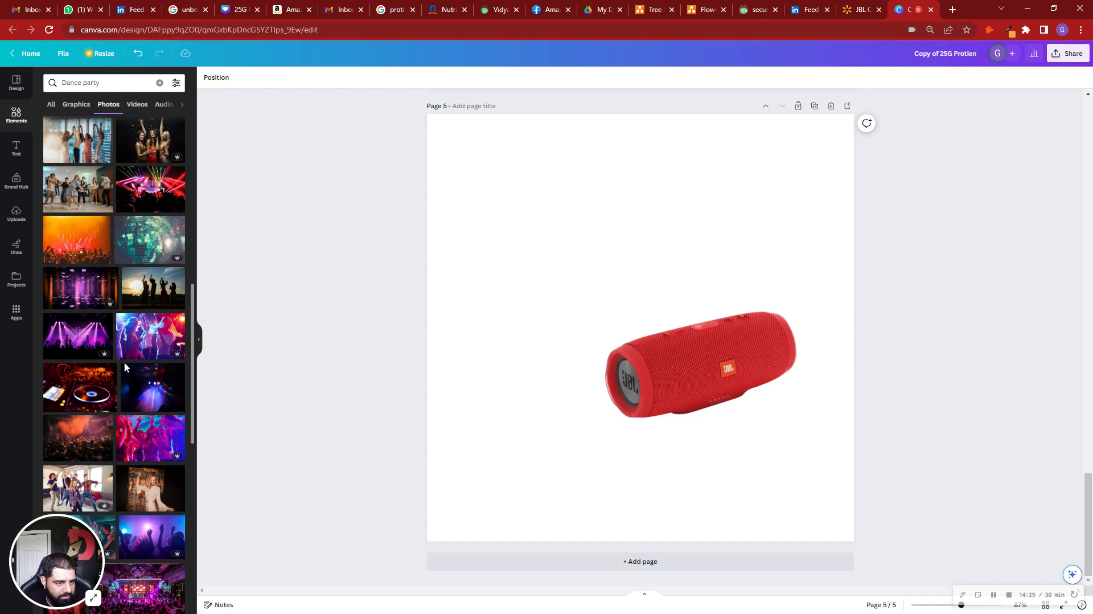
pyautogui.click(78, 199)
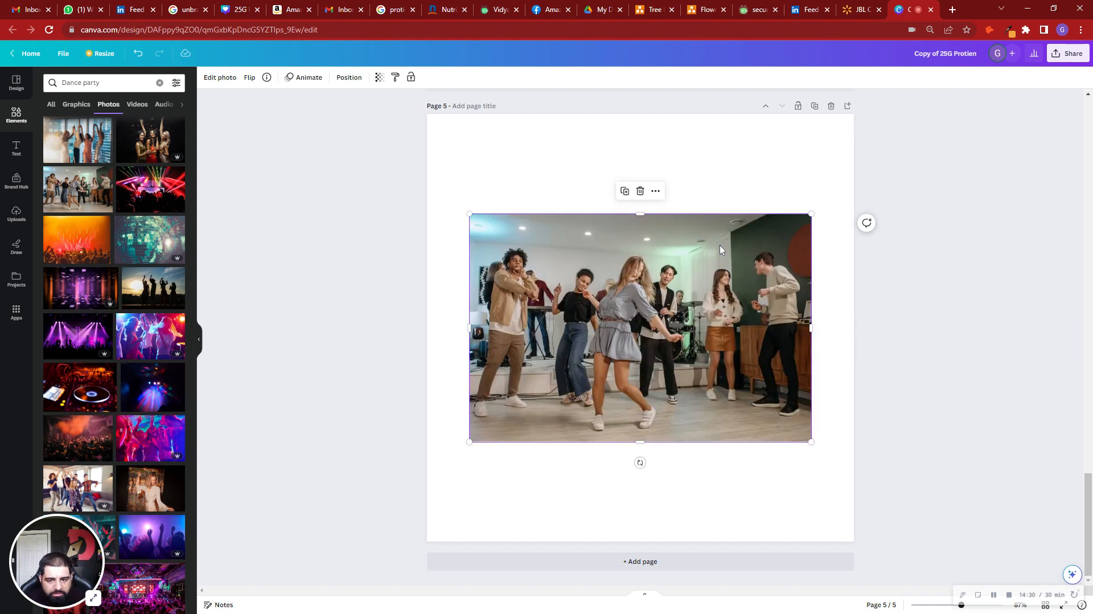
# Enlarge the dancing photo past the page edges and shift it so the dancers fill most of page 5.
pyautogui.moveTo(473, 213); pyautogui.dragTo(444, 110)
pyautogui.moveTo(812, 443); pyautogui.dragTo(942, 548)
pyautogui.moveTo(678, 439); pyautogui.dragTo(590, 441)
pyautogui.rightClick(495, 241)
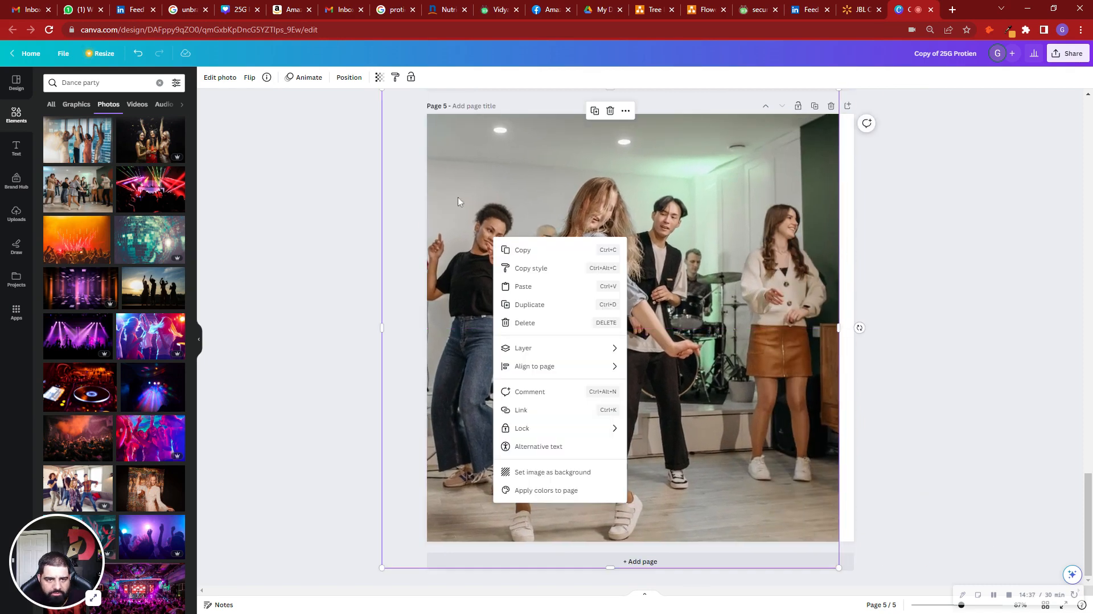
pyautogui.click(467, 169)
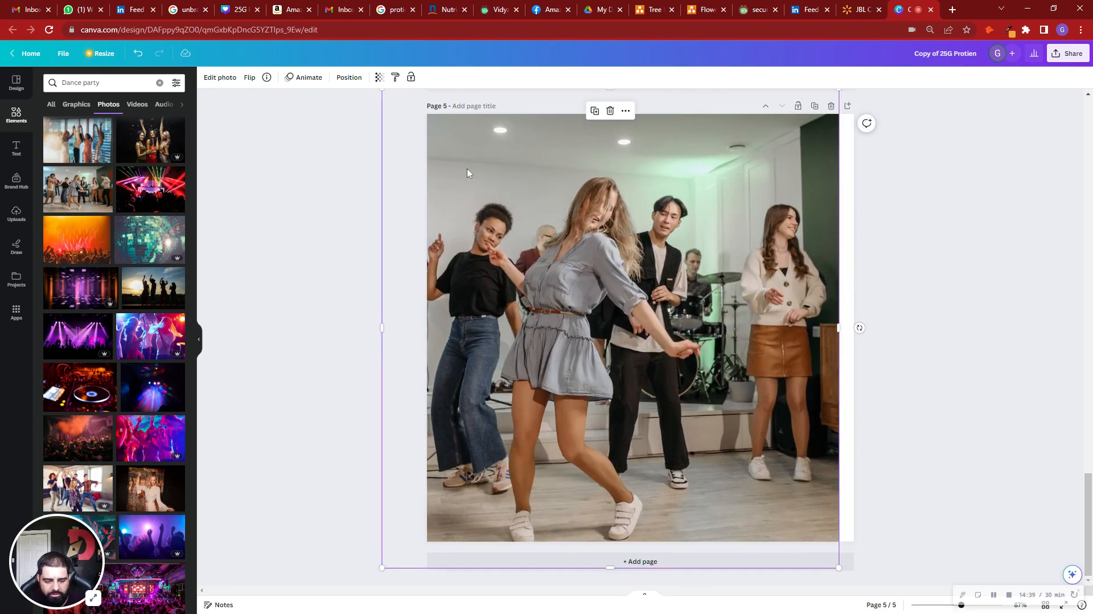
# Paste a copy of the dancing photo, remove the copy's background, and move the cutout aside to the right.
pyautogui.hotkey('ctrl', 'v')
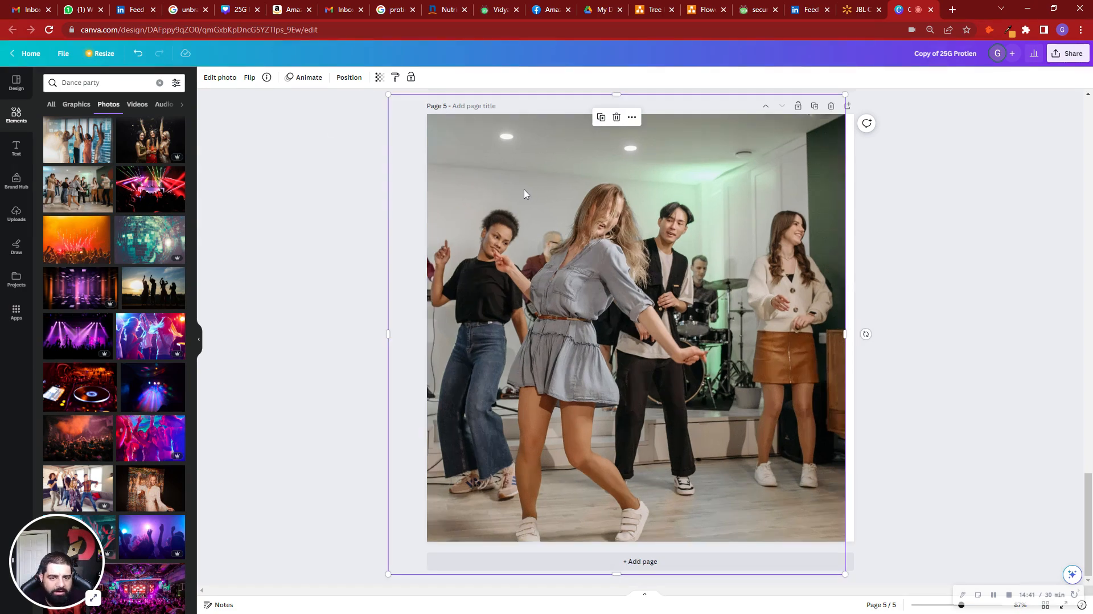
pyautogui.click(220, 77)
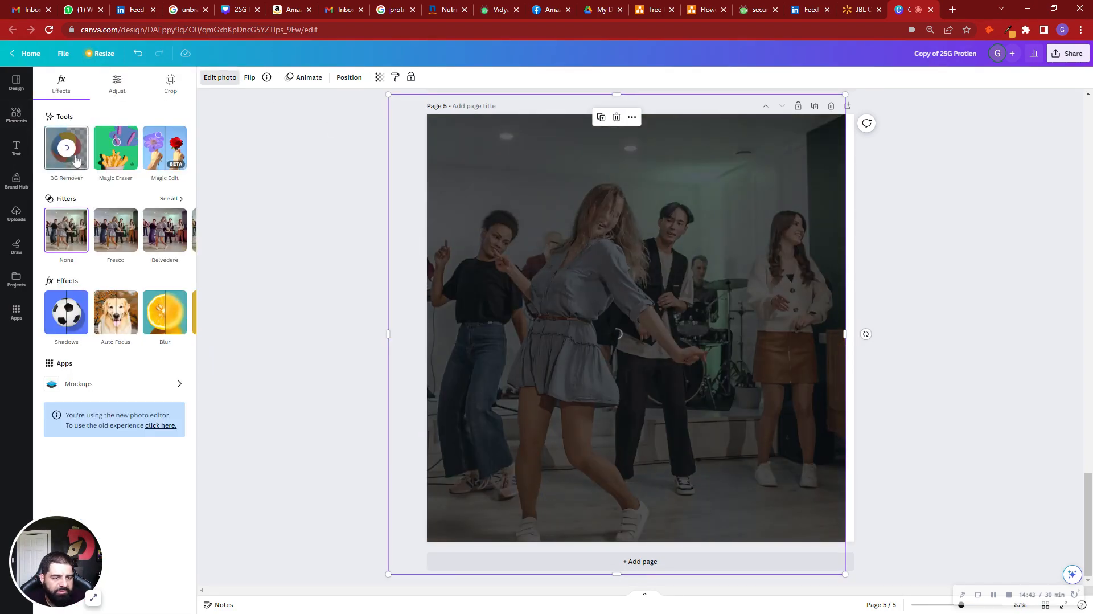
pyautogui.moveTo(578, 289); pyautogui.dragTo(769, 312)
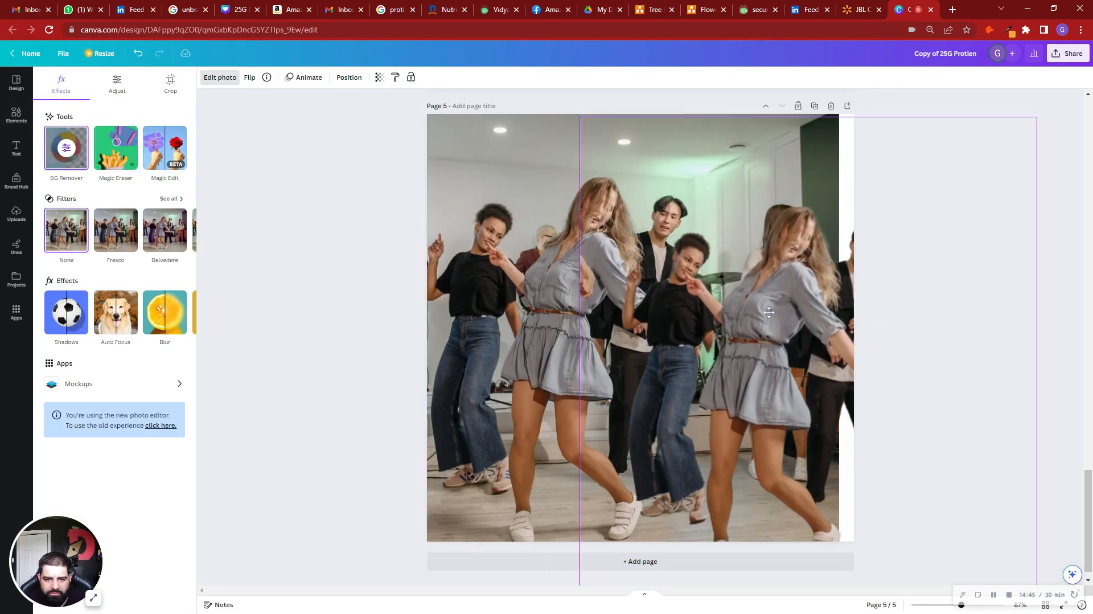
# Lower the transparency value of the original dancing photo so it becomes a faded backdrop.
pyautogui.click(501, 168)
pyautogui.click(380, 78)
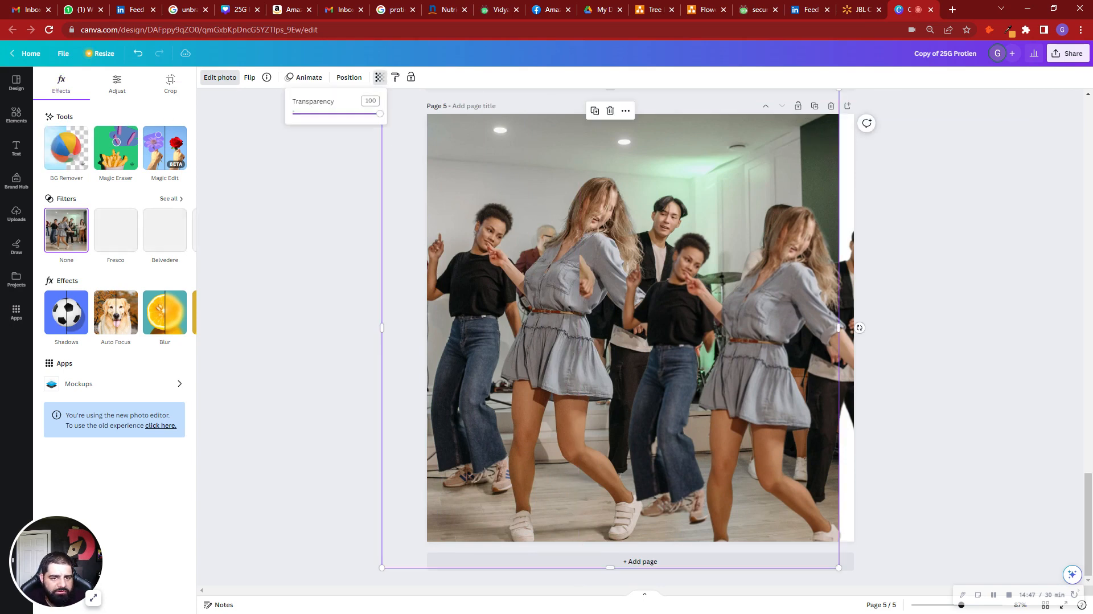
pyautogui.moveTo(379, 116); pyautogui.dragTo(324, 115)
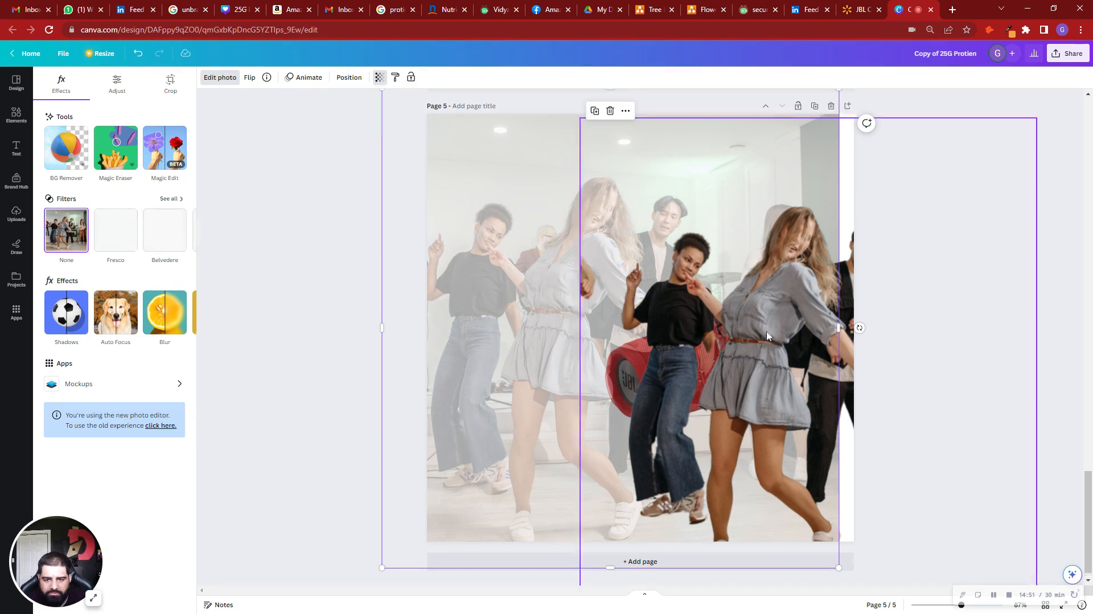
# Move the dancer cutout back over the matching dancers in the faded photo.
pyautogui.moveTo(806, 340); pyautogui.dragTo(655, 318)
pyautogui.hotkey('ctrl', 'z')
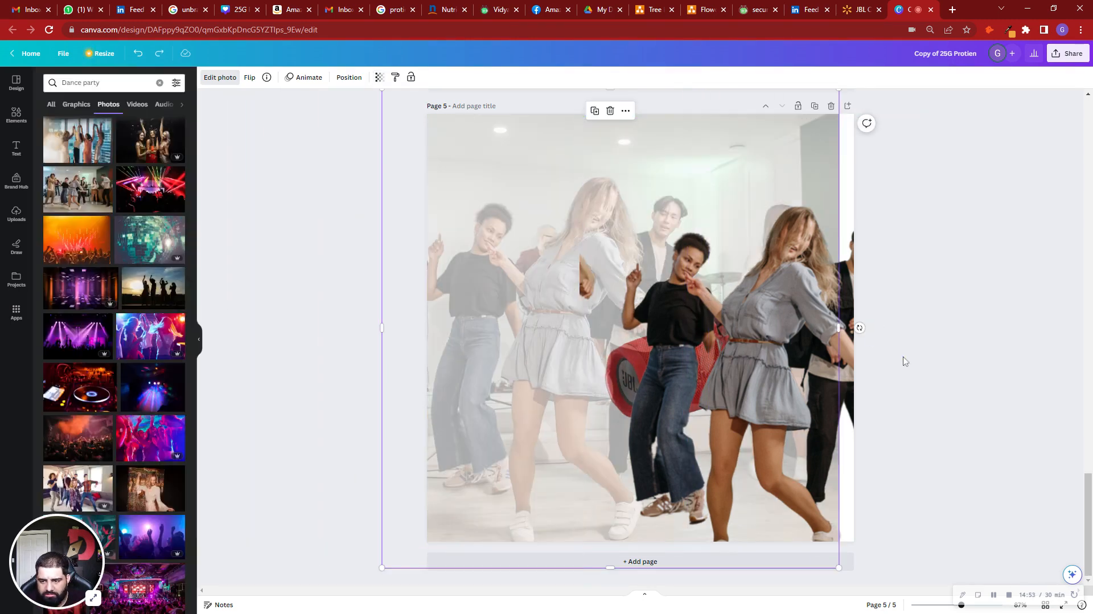
pyautogui.moveTo(848, 344); pyautogui.dragTo(649, 313)
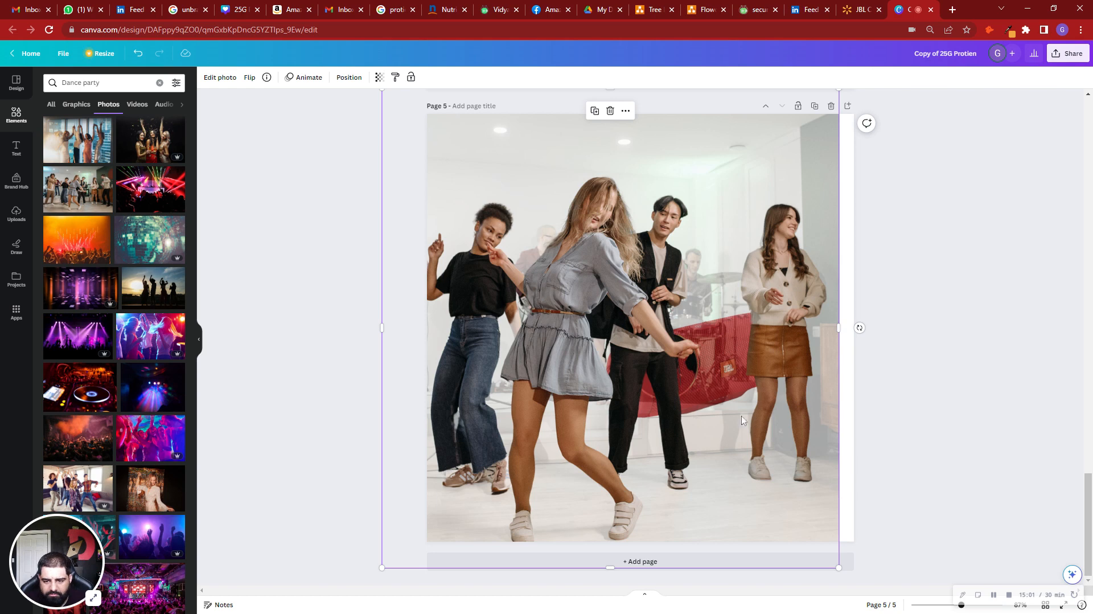
# Try to uncover the speaker by sending the topmost dancer image backward one layer at a time.
pyautogui.rightClick(759, 396)
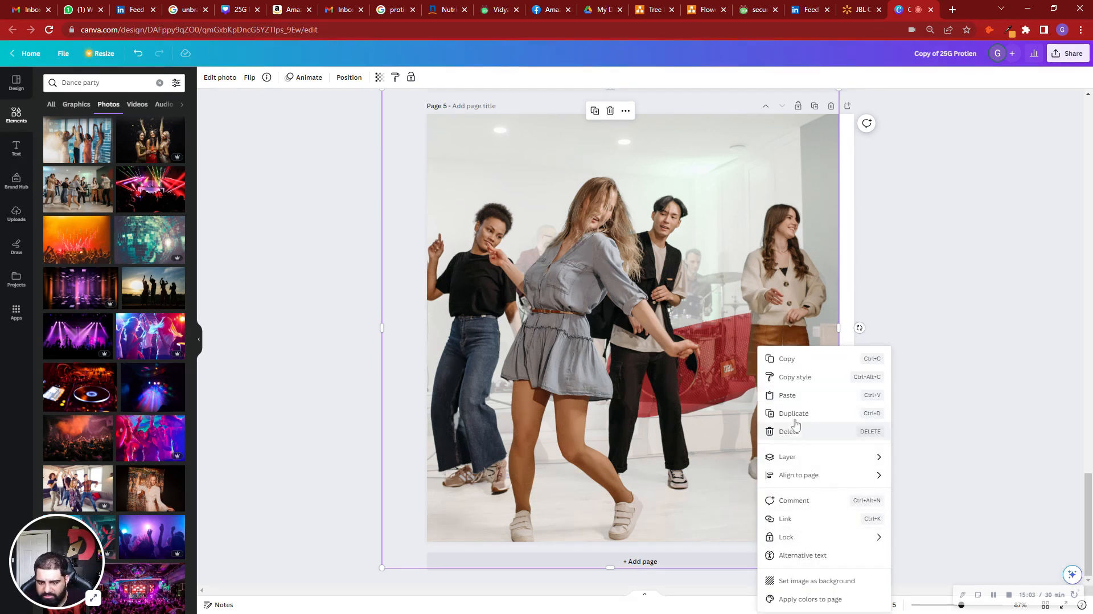
pyautogui.moveTo(789, 460)
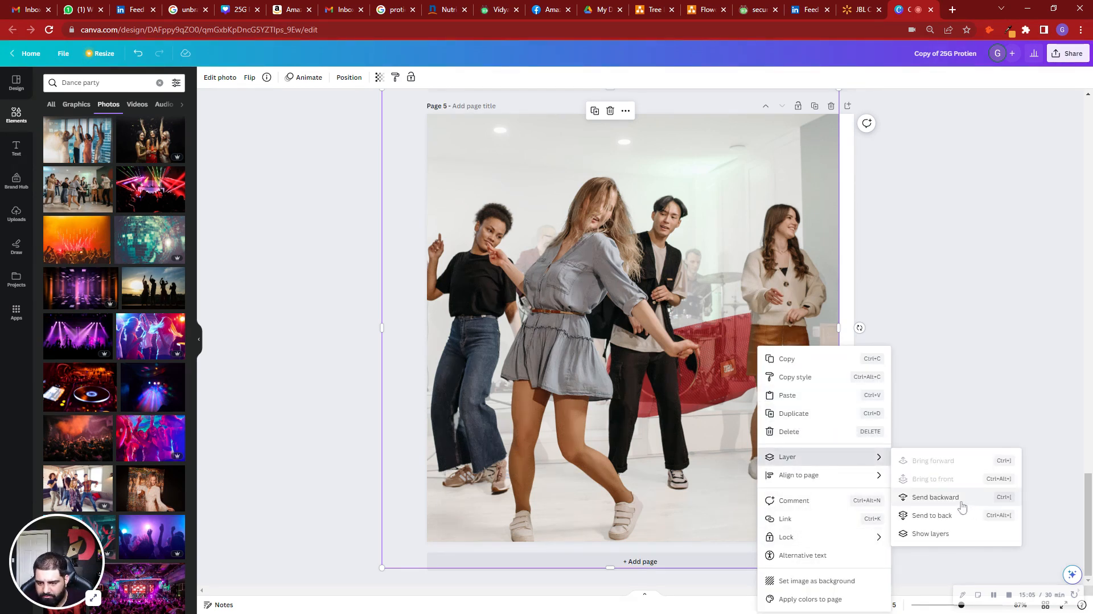
pyautogui.click(936, 498)
pyautogui.rightClick(784, 420)
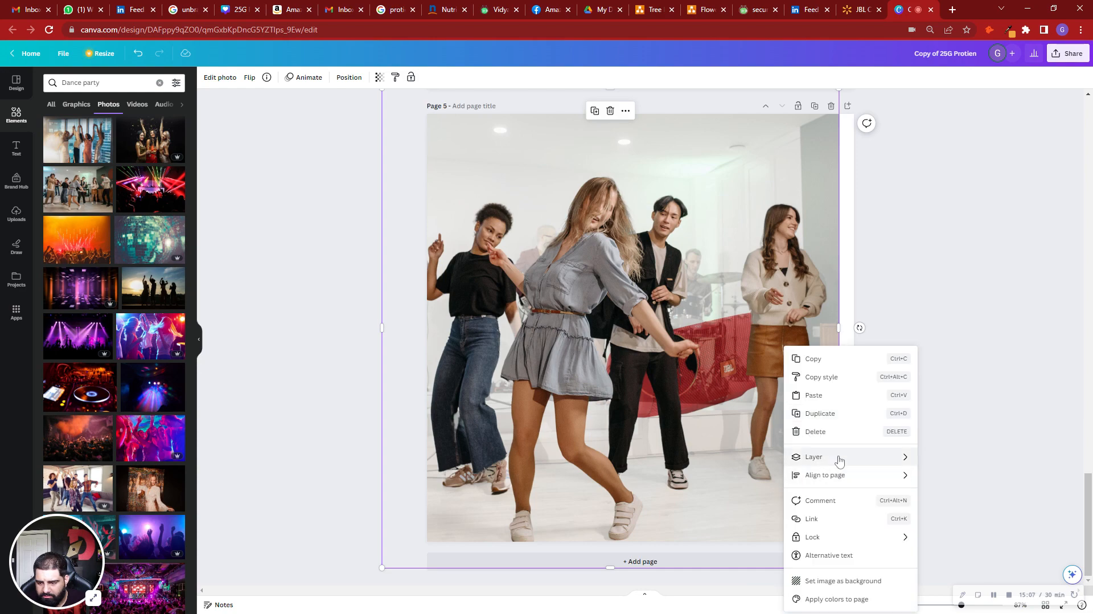
pyautogui.moveTo(838, 457)
pyautogui.click(967, 501)
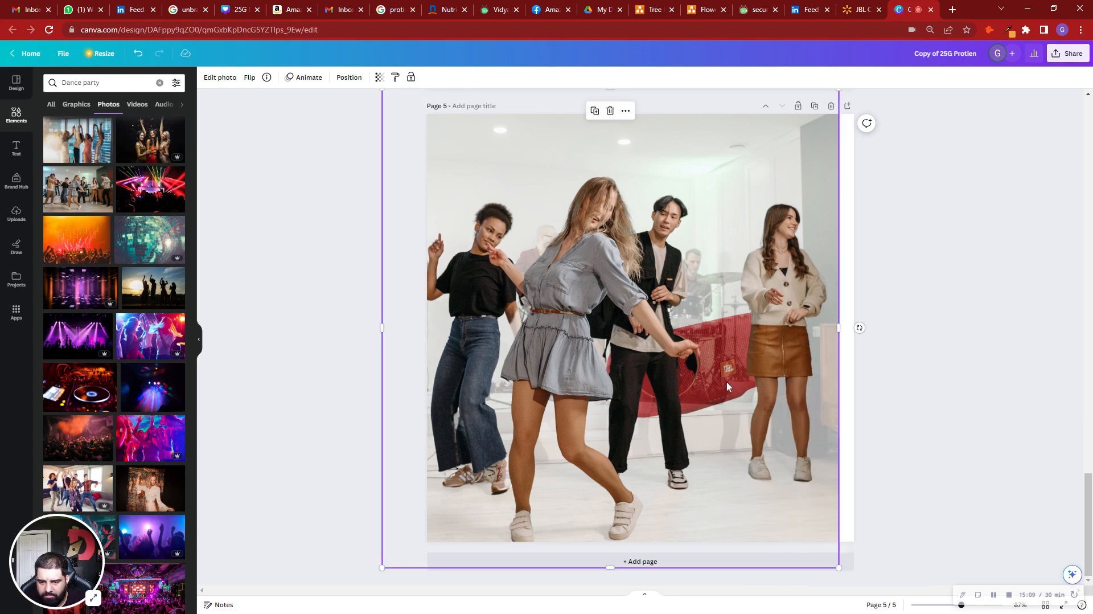
# Bring the red speaker in front of the dancer images and move it to the page's lower-right corner.
pyautogui.moveTo(714, 374); pyautogui.dragTo(501, 374)
pyautogui.click(718, 347)
pyautogui.rightClick(719, 347)
pyautogui.moveTo(759, 457)
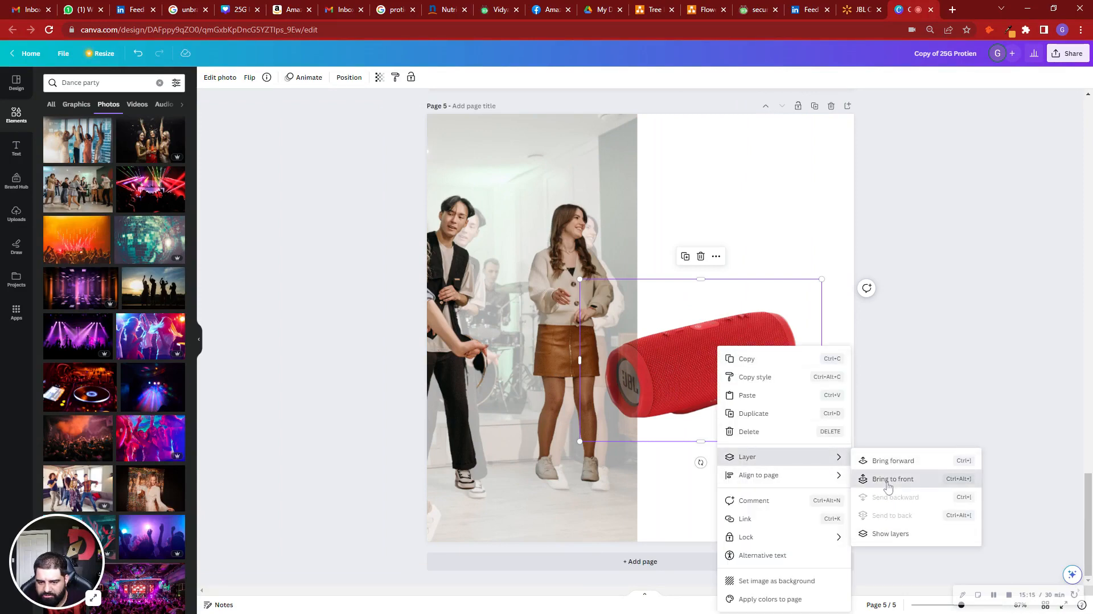
pyautogui.click(889, 487)
pyautogui.click(888, 488)
pyautogui.moveTo(656, 361); pyautogui.dragTo(753, 461)
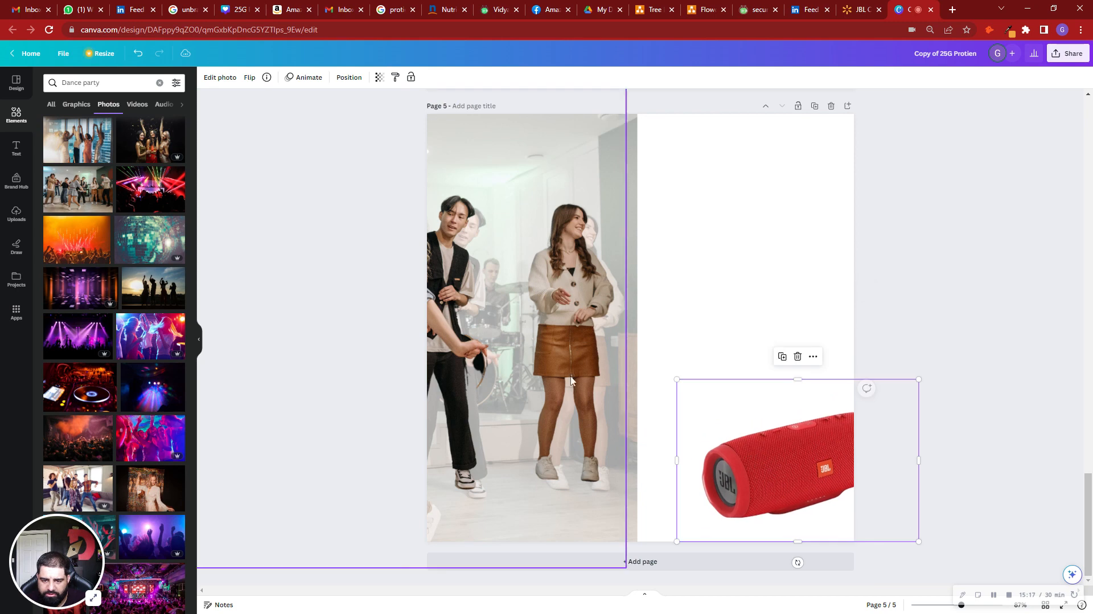
# Reposition the faded photo to fill the whole page and realign the dancer cutout over it.
pyautogui.moveTo(532, 308); pyautogui.dragTo(575, 317)
pyautogui.moveTo(626, 272); pyautogui.dragTo(825, 276)
pyautogui.moveTo(521, 313); pyautogui.dragTo(426, 338)
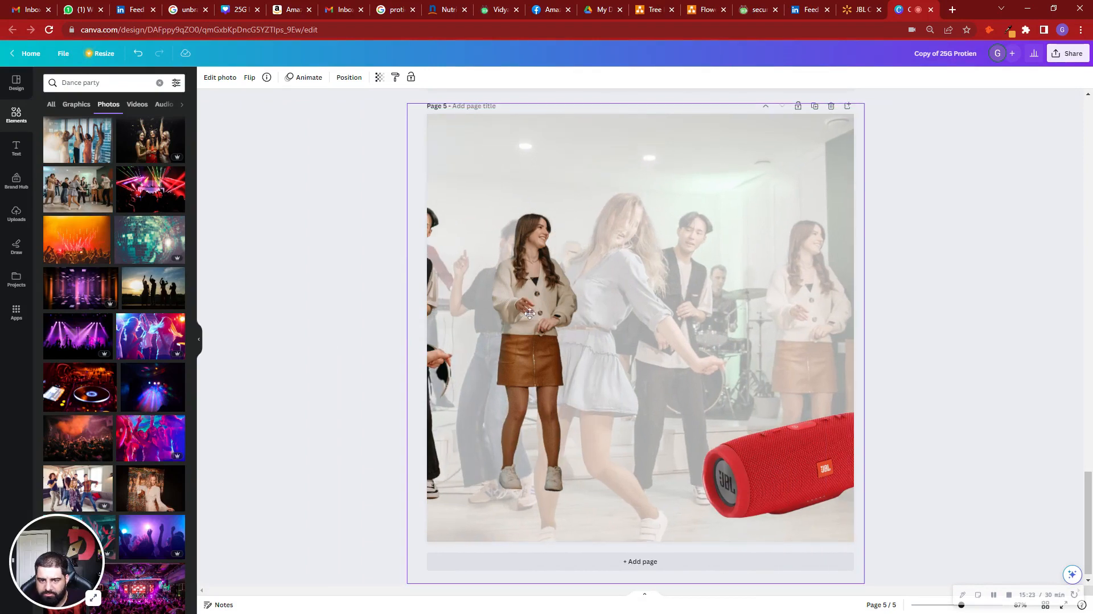
pyautogui.click(303, 321)
pyautogui.click(449, 319)
pyautogui.moveTo(450, 319); pyautogui.dragTo(715, 321)
# Move the red speaker to the page's lower-left corner, in front of the dancers' legs.
pyautogui.moveTo(847, 493); pyautogui.dragTo(678, 456)
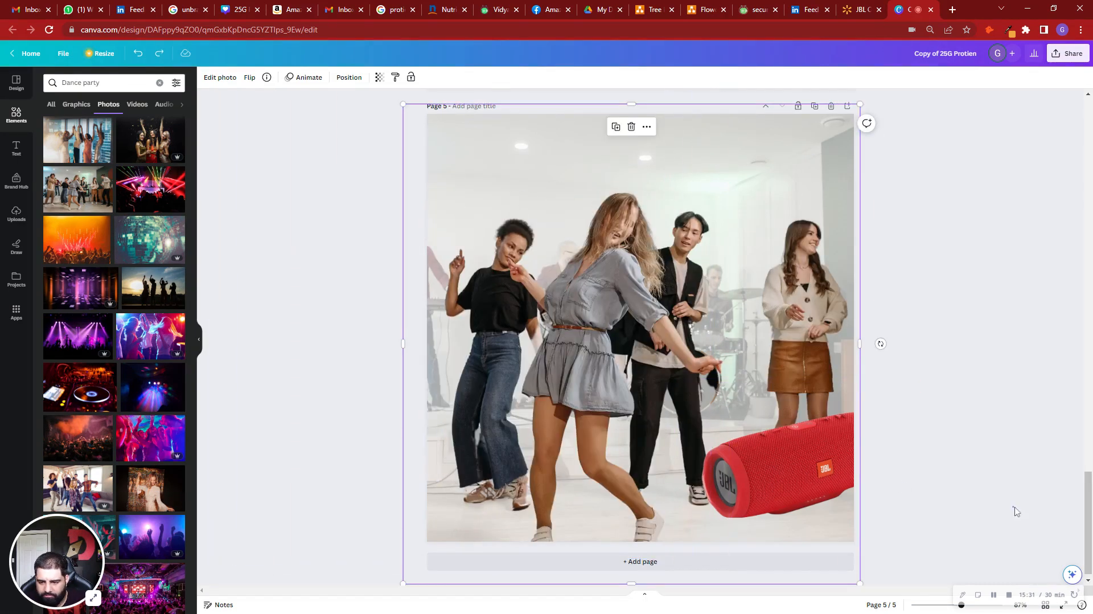
pyautogui.moveTo(806, 455); pyautogui.dragTo(531, 476)
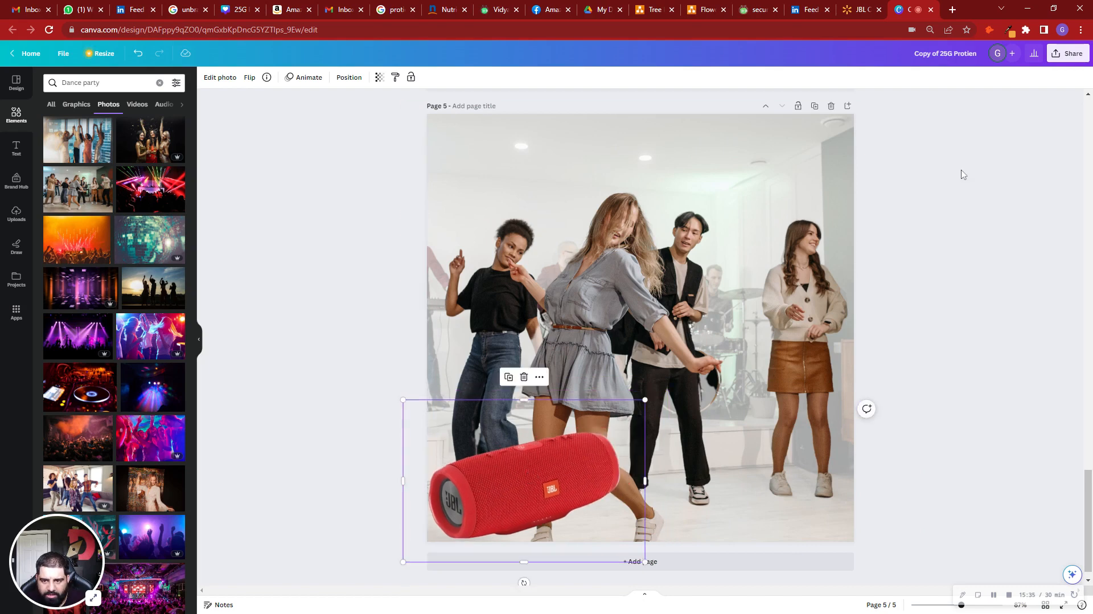
pyautogui.click(900, 174)
# Add a rounded square shape and stretch it past the page edges to cover the right half of page 5.
pyautogui.click(16, 119)
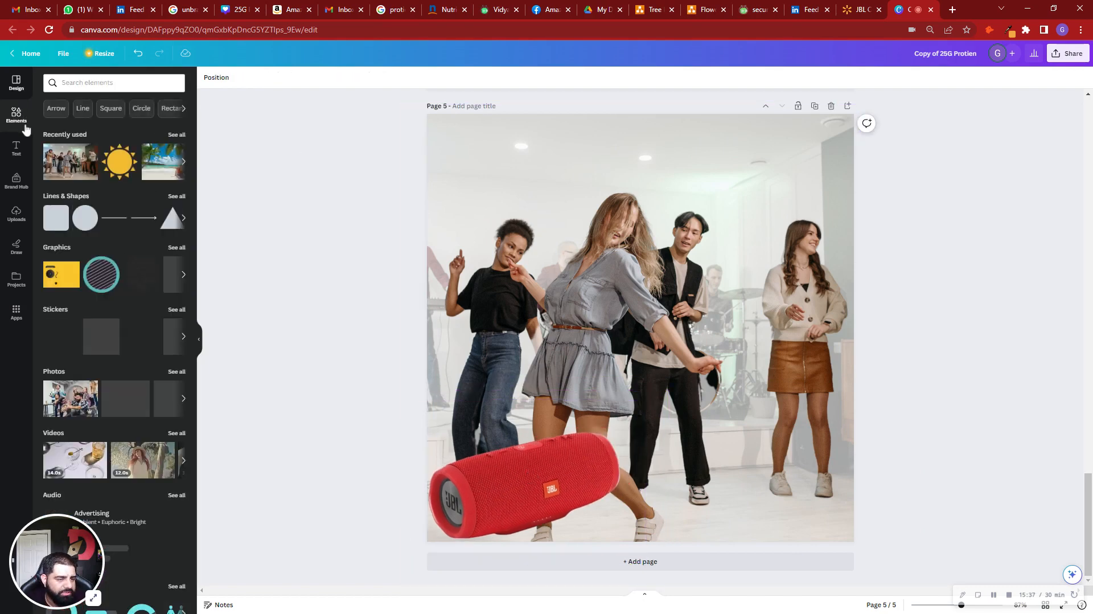
pyautogui.click(61, 212)
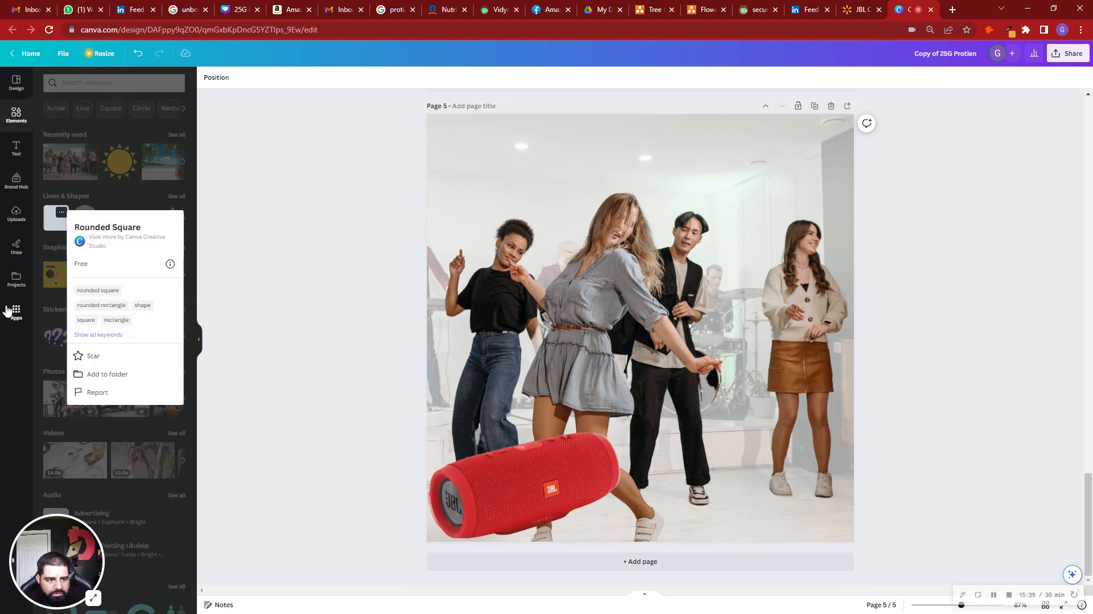
pyautogui.click(276, 220)
pyautogui.click(51, 222)
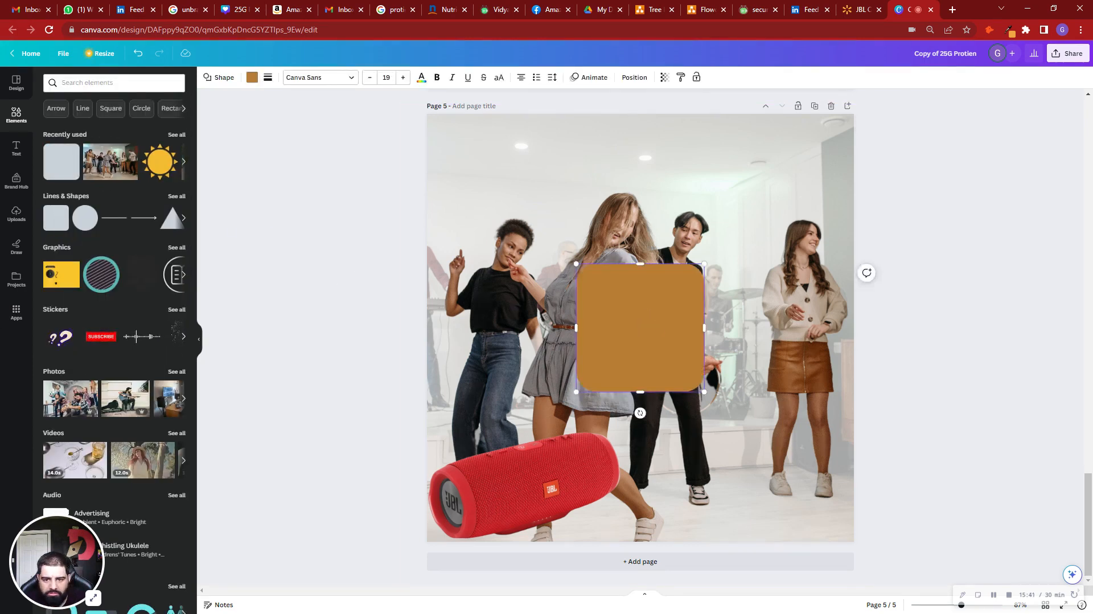
pyautogui.moveTo(598, 328); pyautogui.dragTo(753, 161)
pyautogui.moveTo(731, 232); pyautogui.dragTo(620, 562)
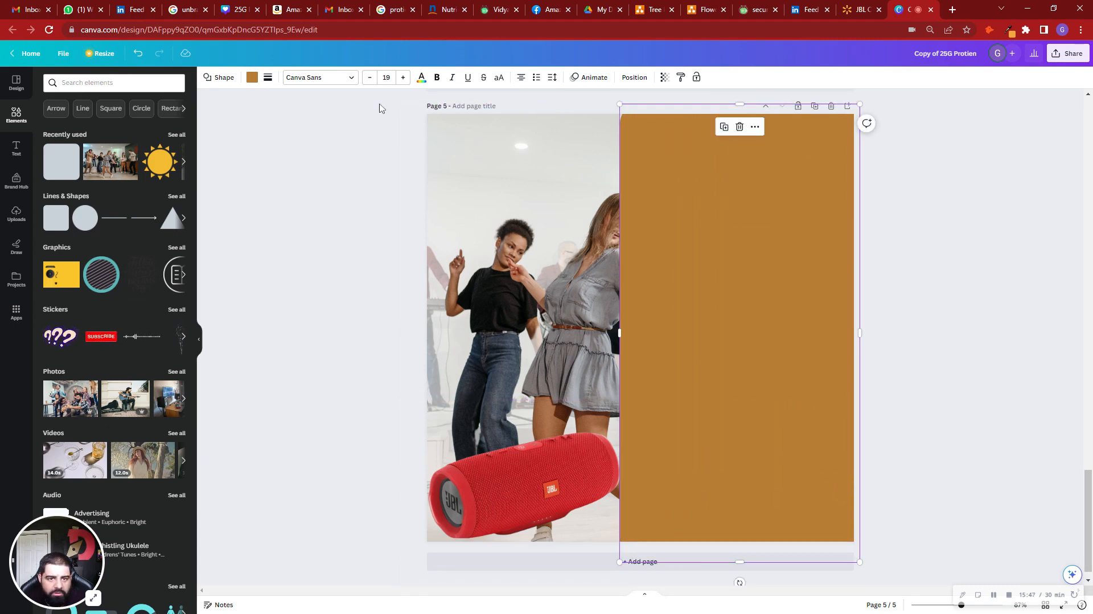
# Fill the rectangle over the right half of page 5 with dark red and set its transparency to 40.
pyautogui.click(251, 77)
pyautogui.click(79, 160)
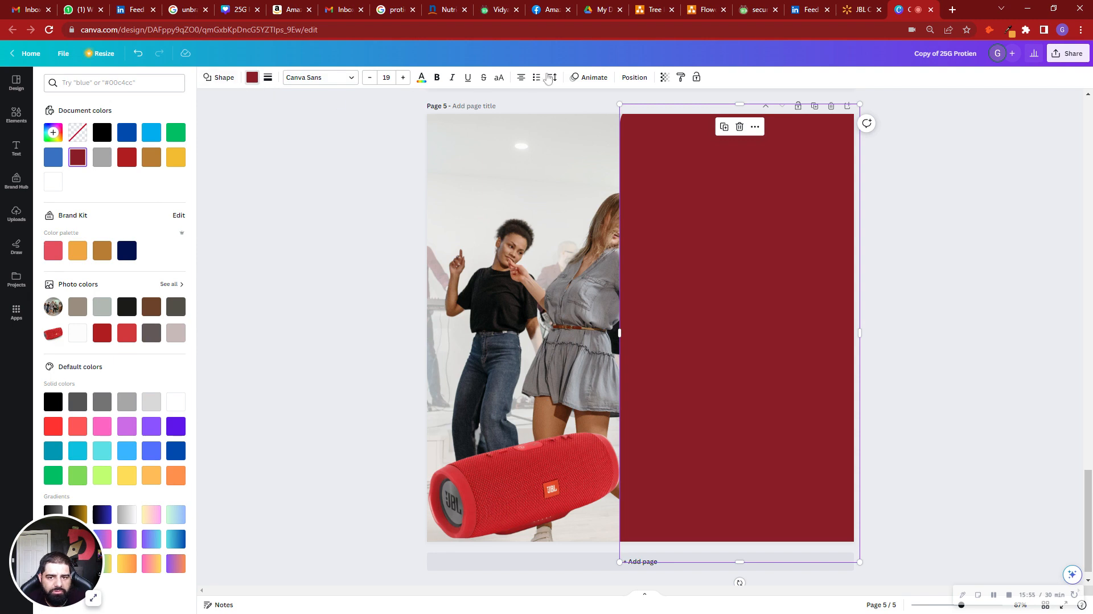
pyautogui.click(665, 80)
pyautogui.moveTo(668, 115); pyautogui.dragTo(614, 117)
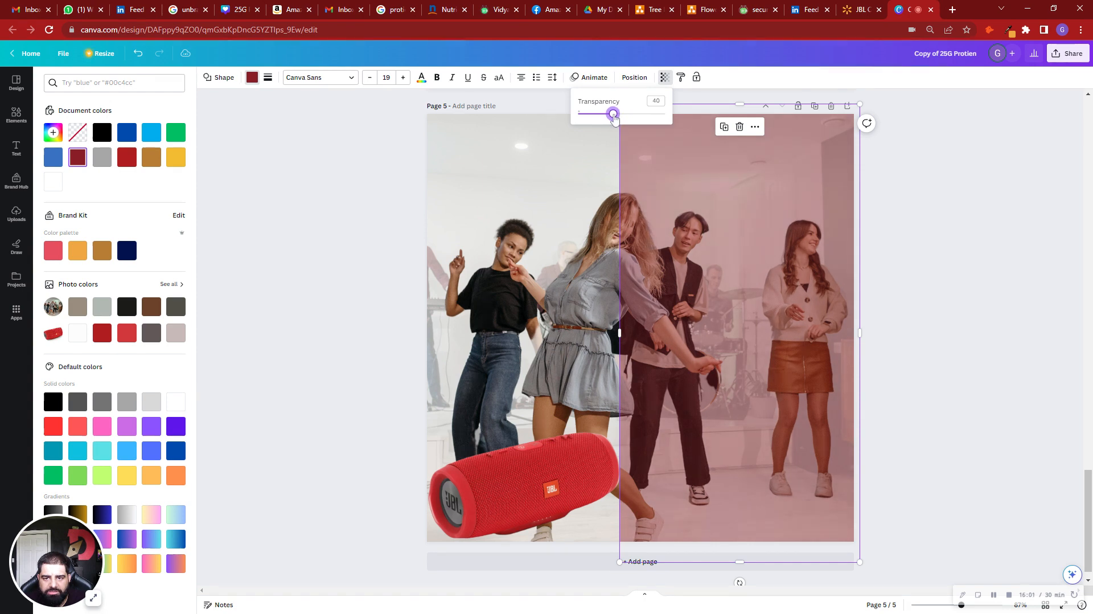
pyautogui.click(351, 330)
pyautogui.click(360, 416)
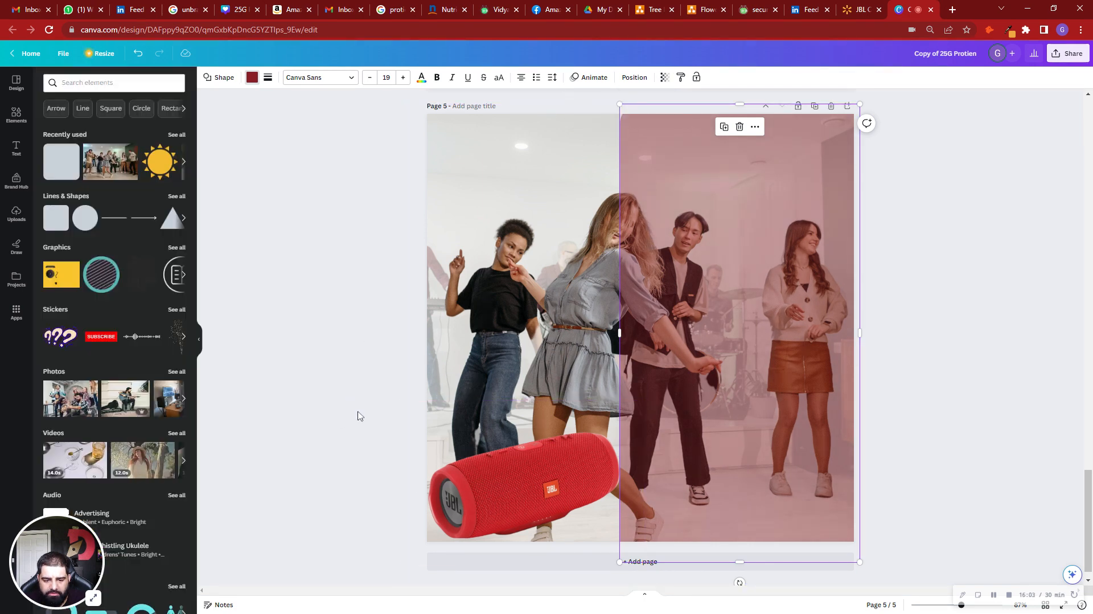
# Bring the red speaker in front of the translucent rectangle and shift it right so it overlaps the rectangle's edge.
pyautogui.click(516, 487)
pyautogui.rightClick(509, 491)
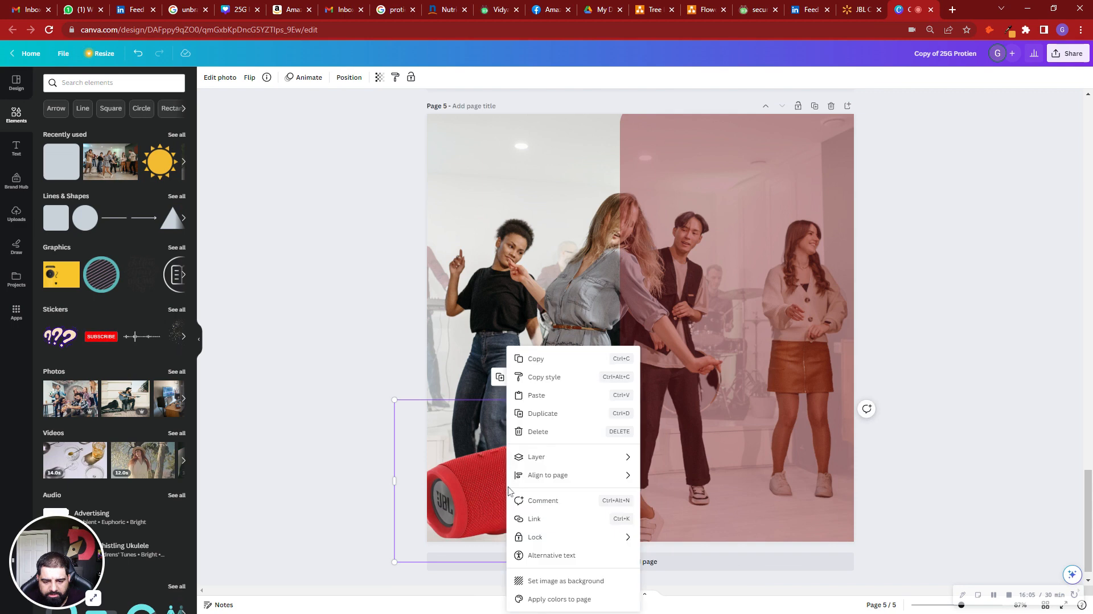
pyautogui.moveTo(562, 456)
pyautogui.click(682, 461)
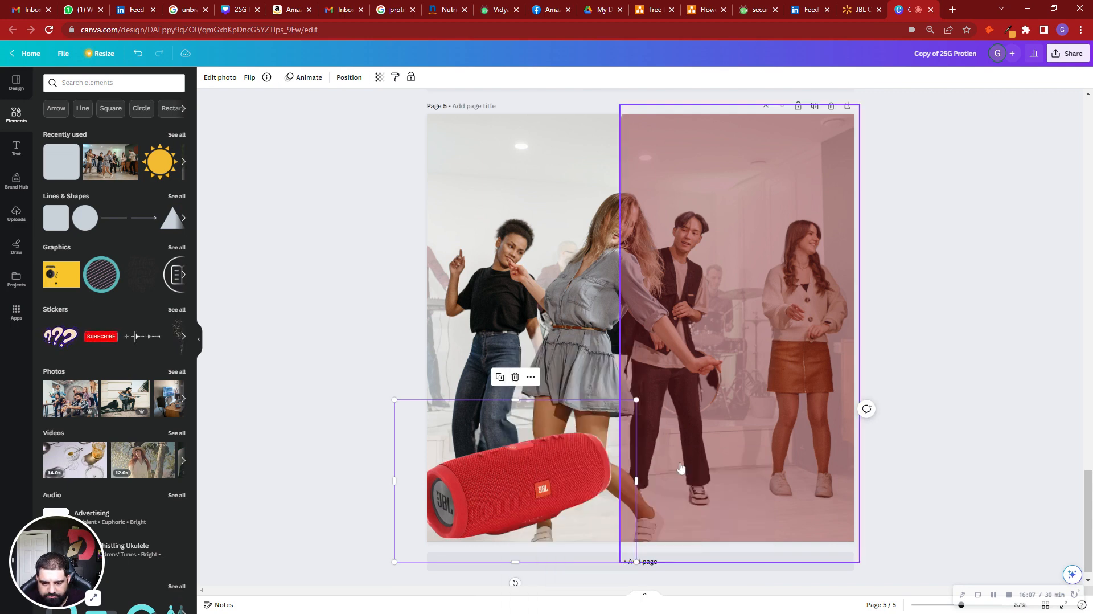
pyautogui.moveTo(543, 474); pyautogui.dragTo(577, 473)
pyautogui.click(711, 189)
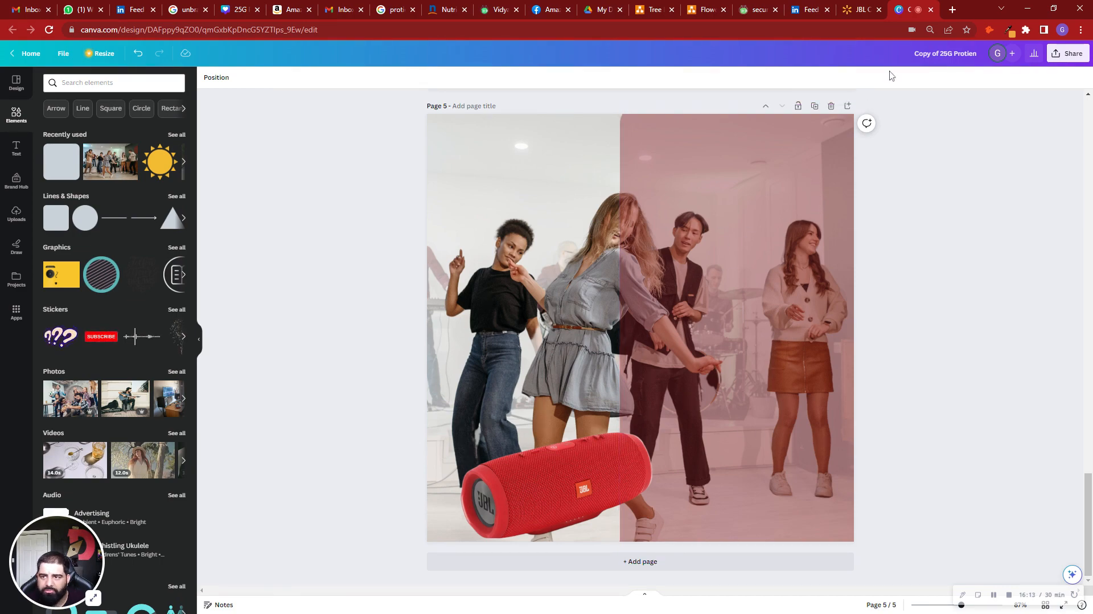
# Switch to Walmart, open the Woozik S213 speaker from the similar items, and examine its product images for layout ideas.
pyautogui.click(860, 10)
pyautogui.scroll(-5, 232, 434)
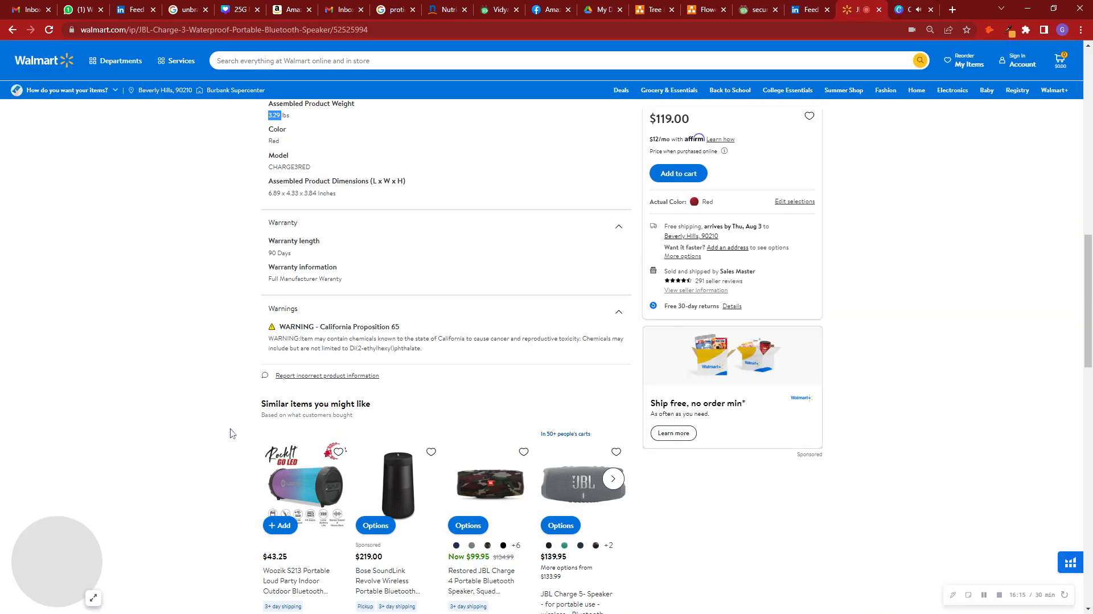
pyautogui.scroll(-1, 230, 434)
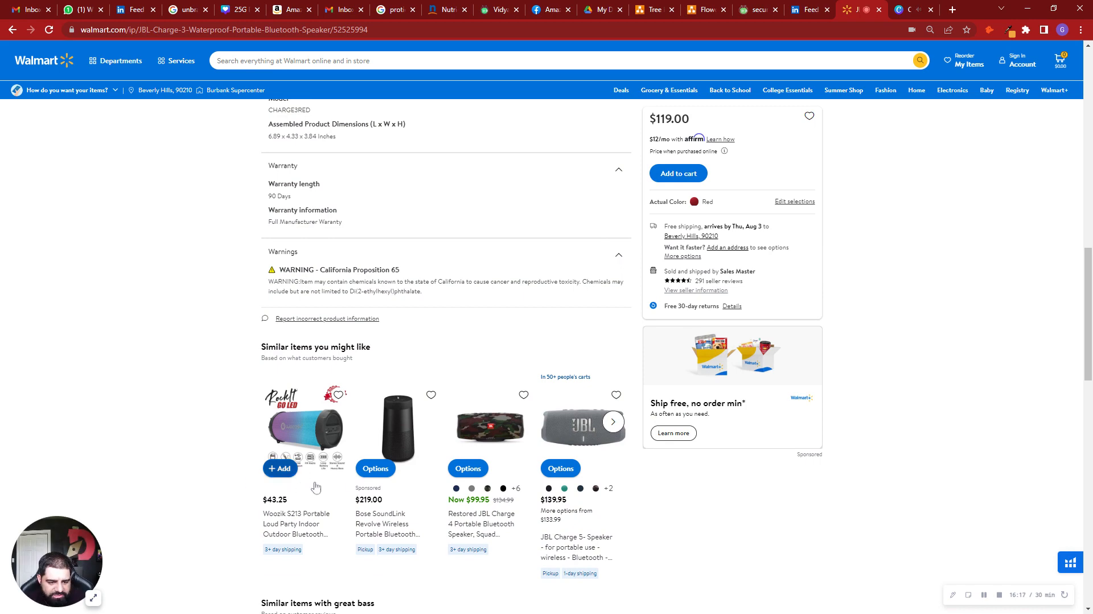
pyautogui.click(315, 445)
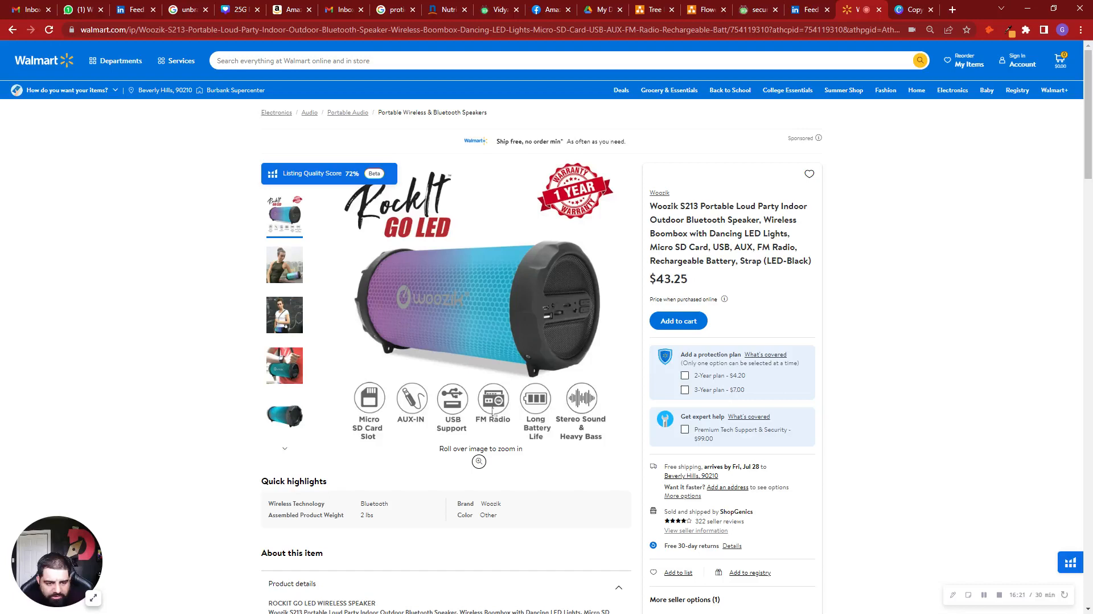
pyautogui.click(283, 263)
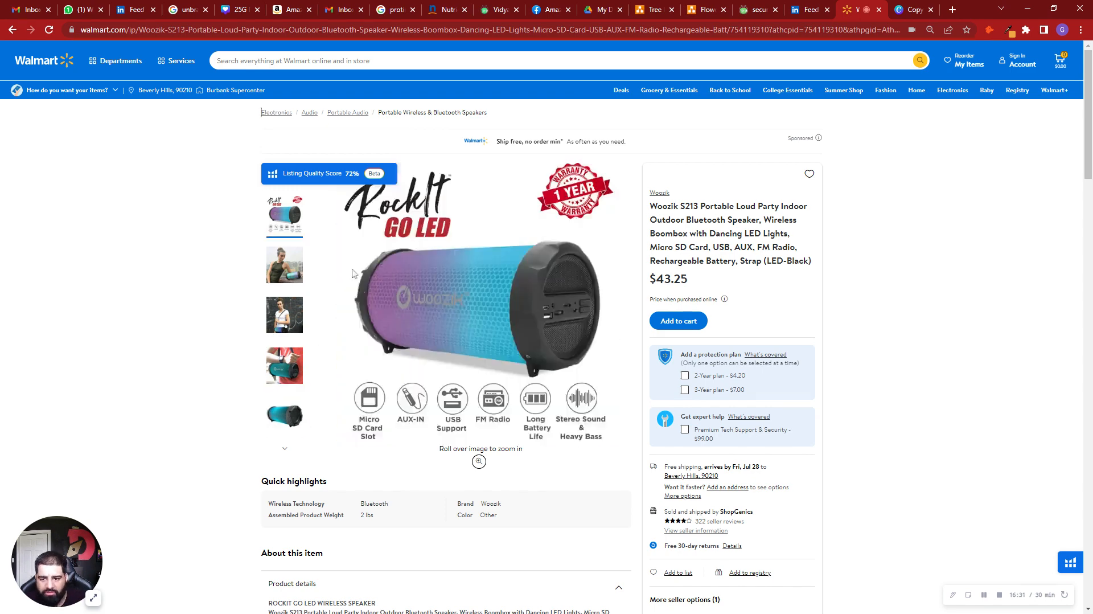
# Switch back to Canva and copy the three-line bulleted feature text from page 4 onto page 5.
pyautogui.click(915, 9)
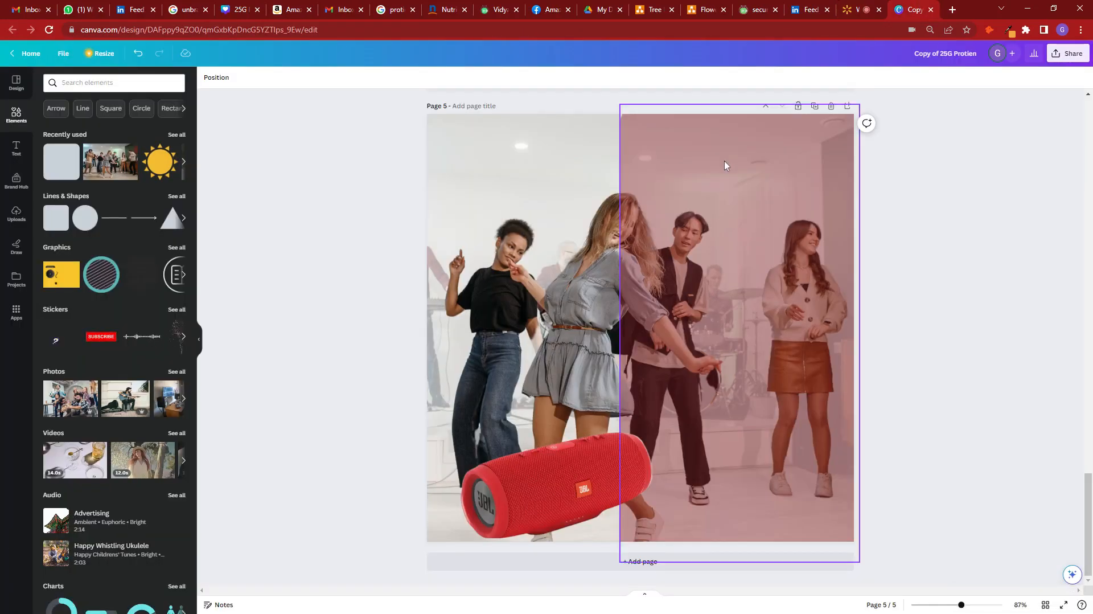
pyautogui.scroll(5, 629, 354)
pyautogui.scroll(4, 629, 354)
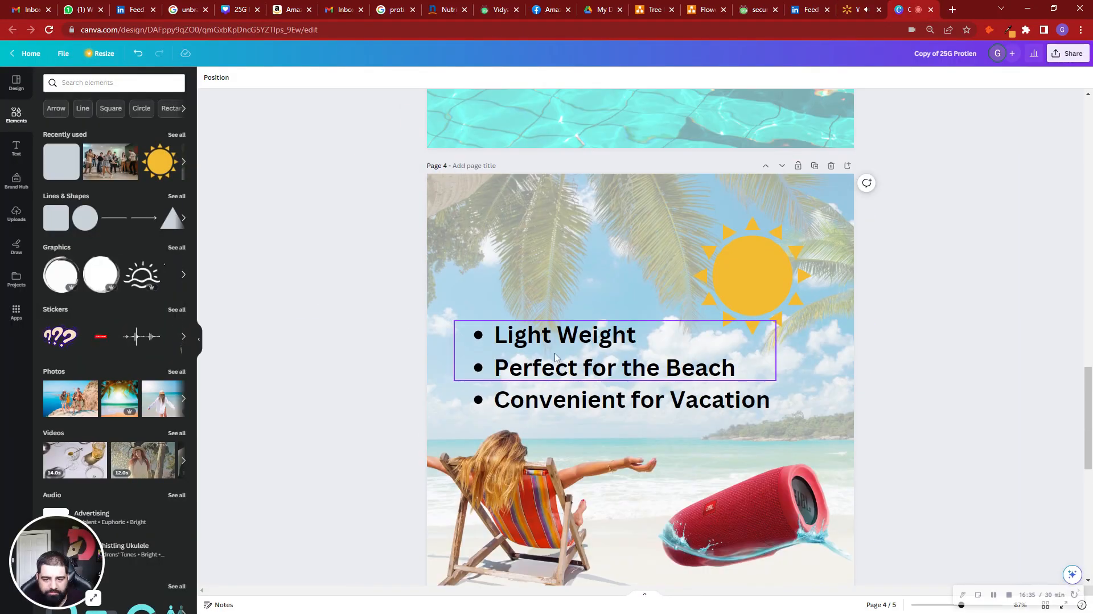
pyautogui.click(555, 355)
pyautogui.click(562, 401)
pyautogui.click(551, 366)
pyautogui.click(557, 370)
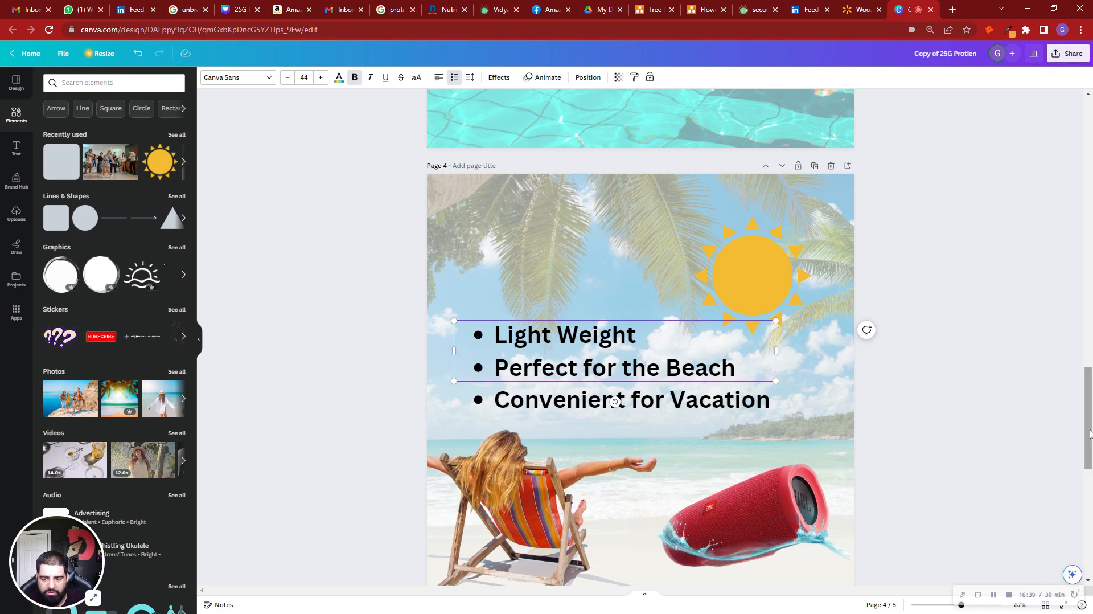
pyautogui.click(922, 324)
pyautogui.click(544, 356)
pyautogui.hotkey('ctrl', 'c')
pyautogui.scroll(-10, 922, 322)
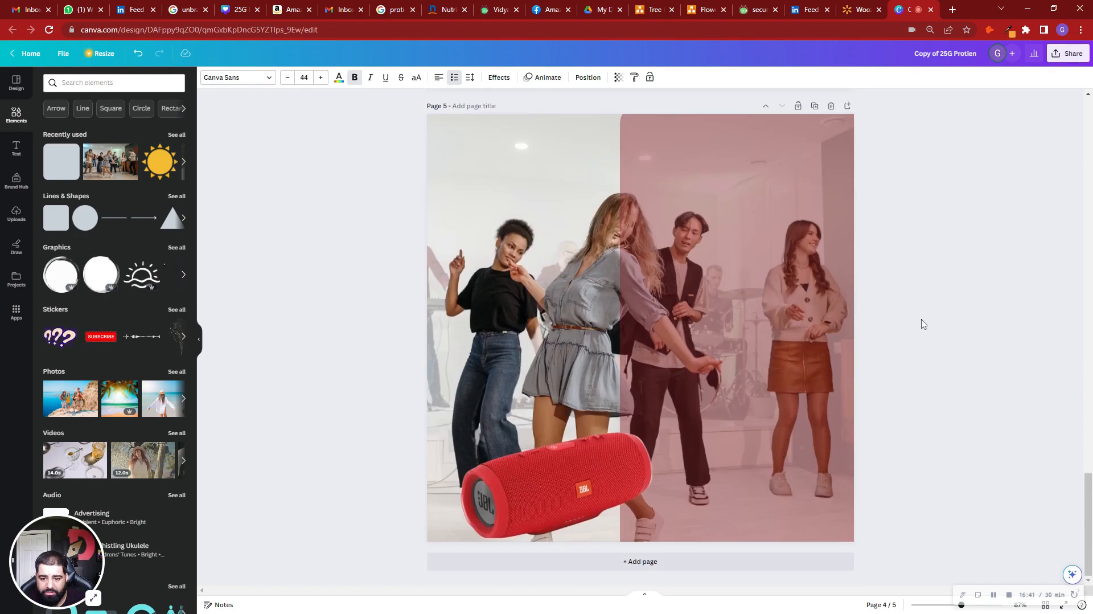
pyautogui.hotkey('ctrl', 'v')
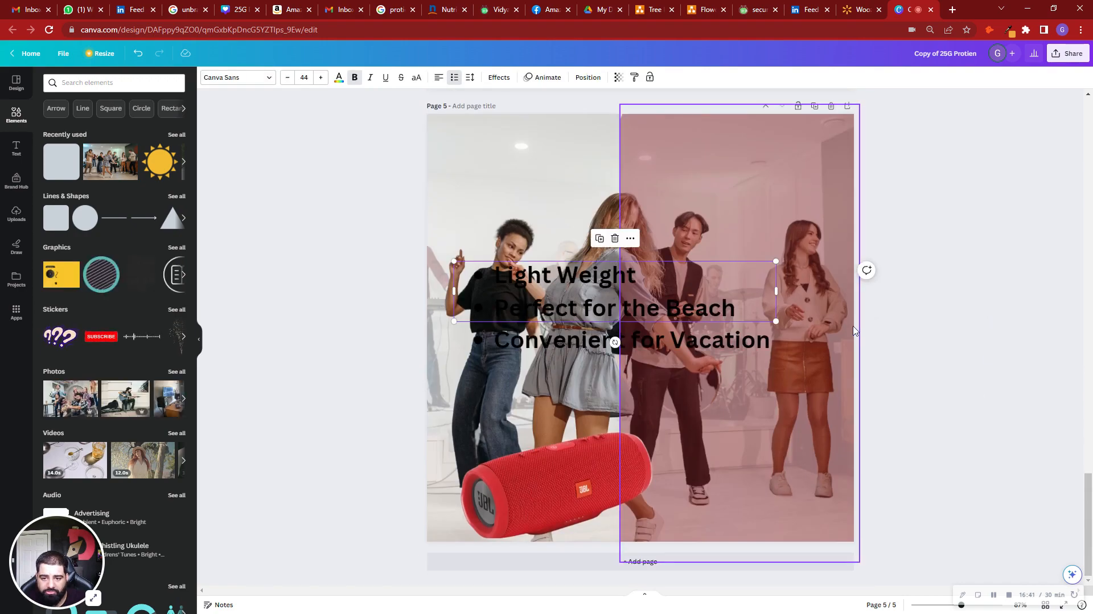
# Right-align the pasted feature text on page 5 and remove its bullets.
pyautogui.click(439, 77)
pyautogui.click(438, 78)
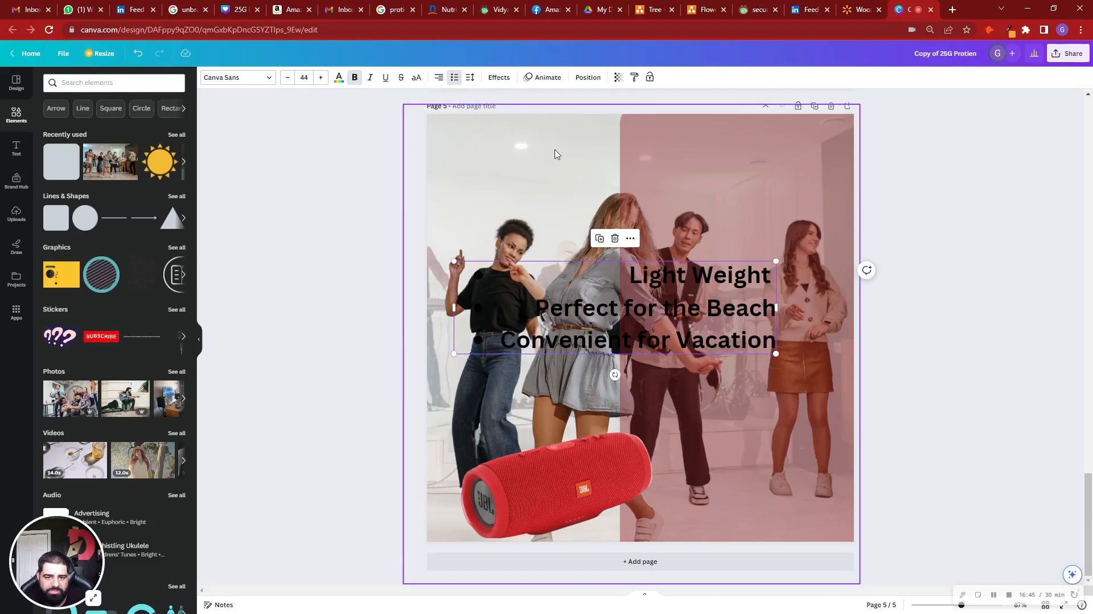
pyautogui.click(453, 78)
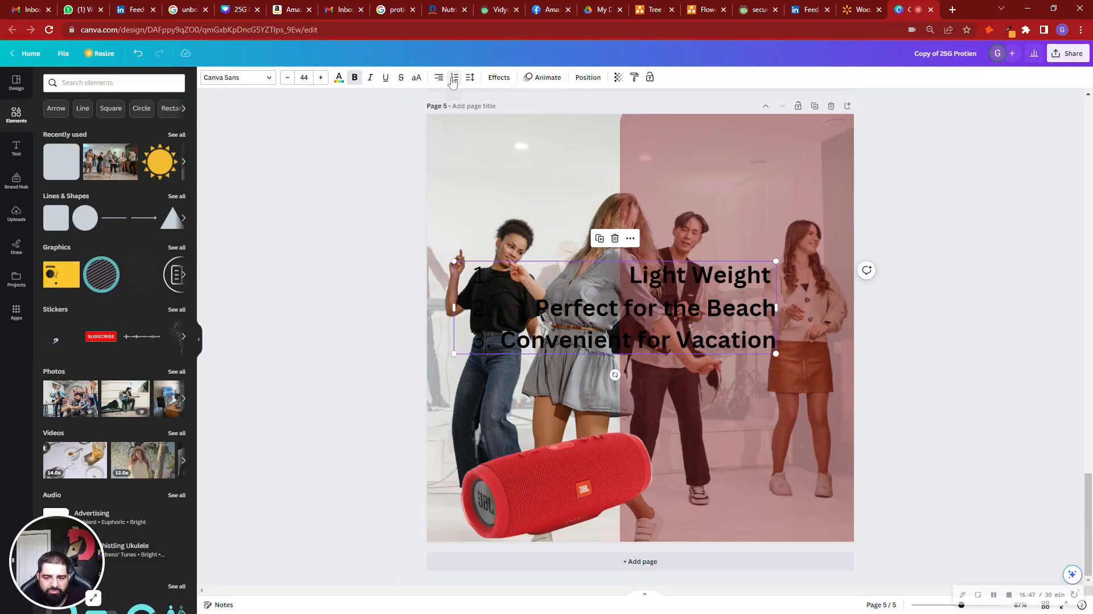
pyautogui.click(454, 78)
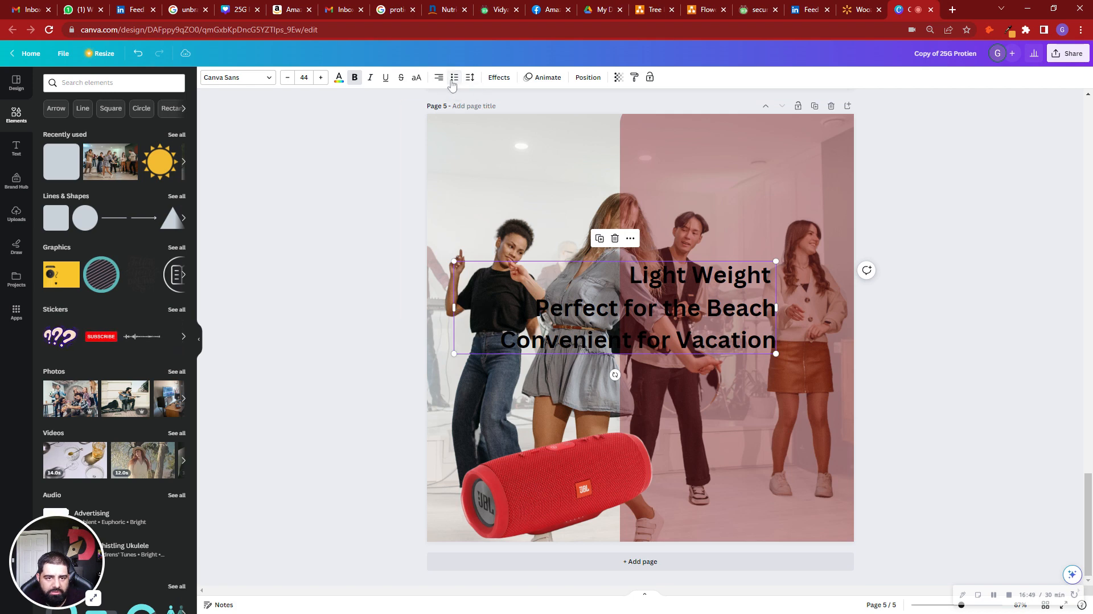
# Color the feature text white and move it to the right edge in the upper half of page 5.
pyautogui.click(339, 78)
pyautogui.click(152, 156)
pyautogui.moveTo(682, 316); pyautogui.dragTo(754, 245)
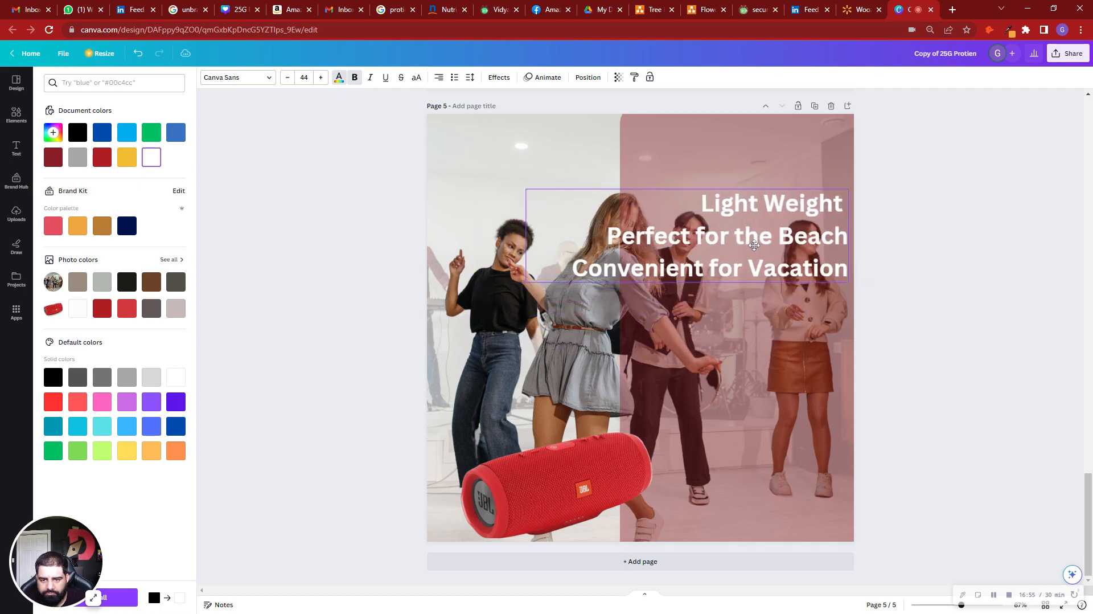
# Resize the translucent red rectangle into a full-width band across the top of page 5, about 1,102 by 477.
pyautogui.click(762, 430)
pyautogui.moveTo(742, 562); pyautogui.dragTo(740, 293)
pyautogui.moveTo(621, 201); pyautogui.dragTo(428, 199)
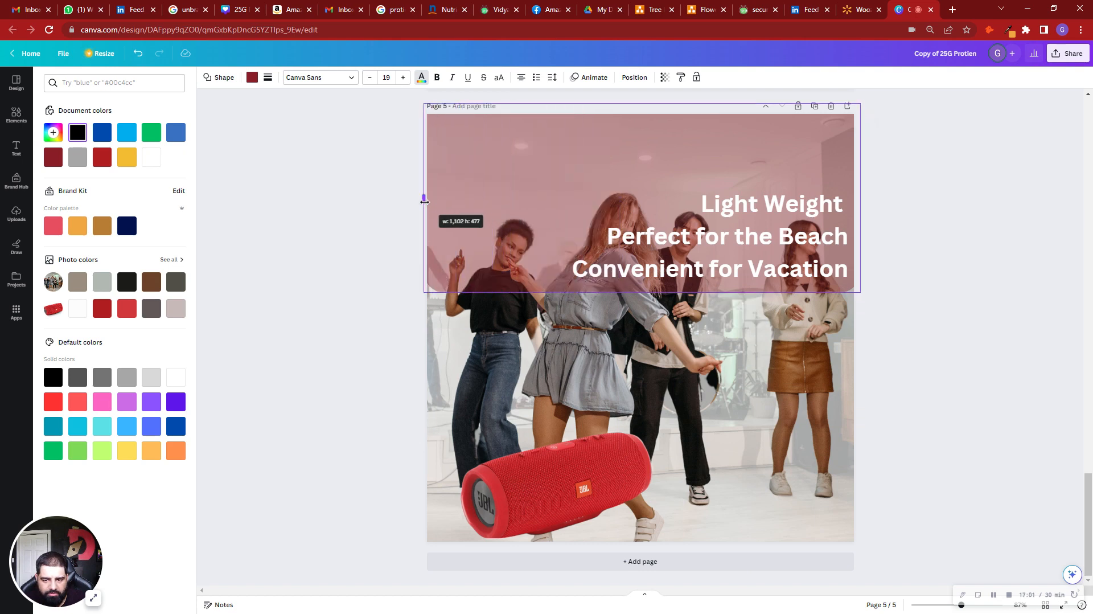
# Move the speaker to the upper left of page 5, and the red band and feature text to its bottom.
pyautogui.moveTo(559, 439); pyautogui.dragTo(532, 224)
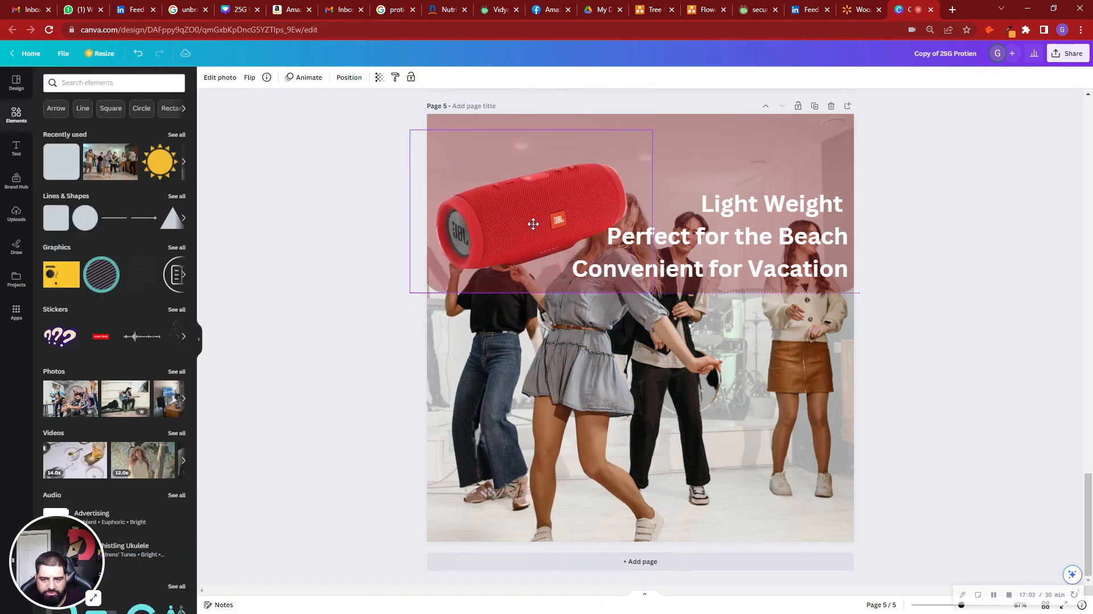
pyautogui.moveTo(742, 172); pyautogui.dragTo(767, 406)
pyautogui.click(786, 230)
pyautogui.moveTo(787, 230); pyautogui.dragTo(787, 489)
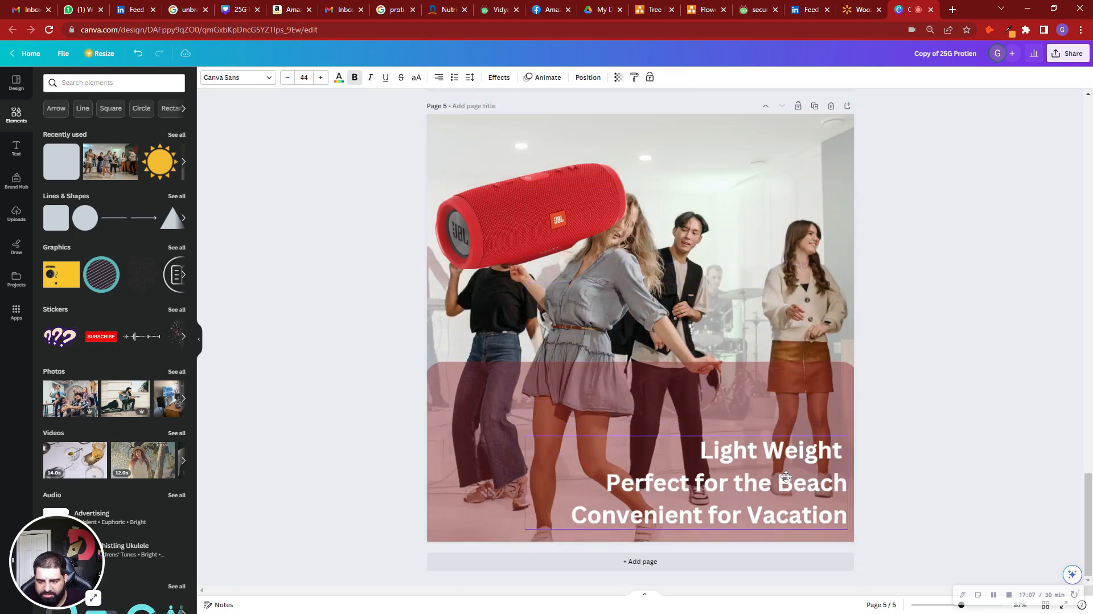
# Place the speaker over the left part of the bottom red band and nudge the feature text slightly up and right.
pyautogui.click(545, 211)
pyautogui.moveTo(545, 211); pyautogui.dragTo(560, 426)
pyautogui.click(757, 487)
pyautogui.moveTo(757, 487)
pyautogui.mouseDown()
pyautogui.moveTo(769, 467)
pyautogui.moveTo(761, 467)
pyautogui.mouseUp()
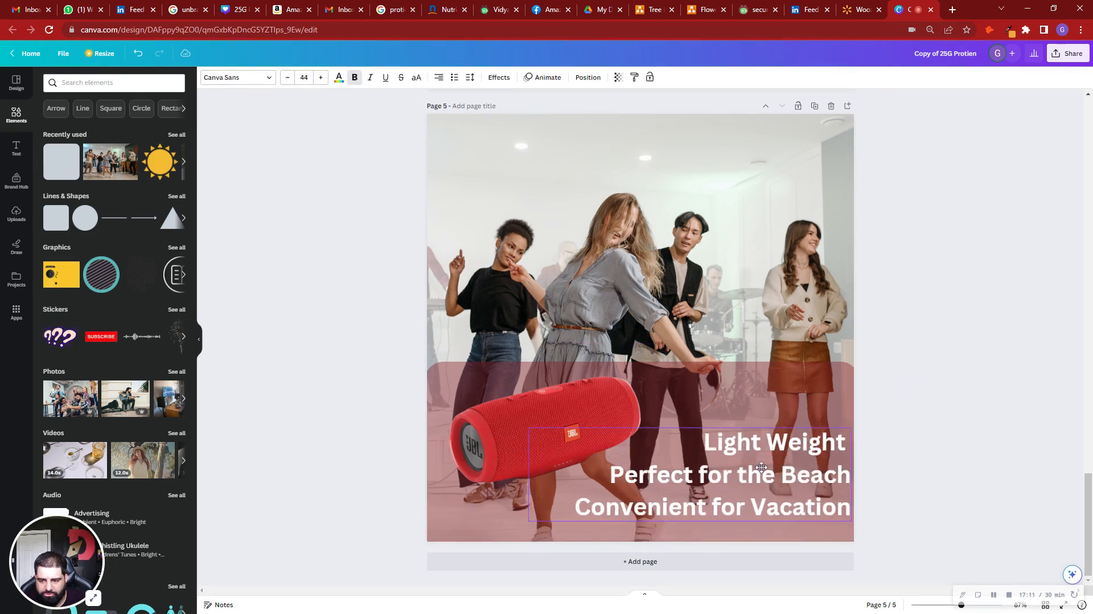
pyautogui.click(1020, 305)
pyautogui.moveTo(503, 431); pyautogui.dragTo(496, 430)
pyautogui.click(929, 354)
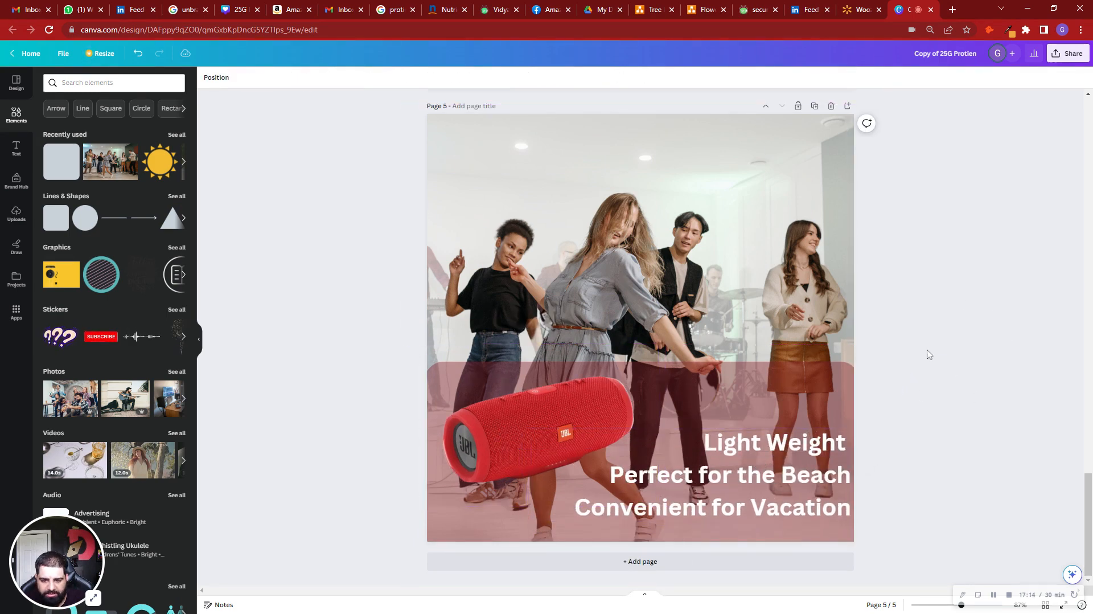
pyautogui.doubleClick(798, 499)
pyautogui.click(937, 308)
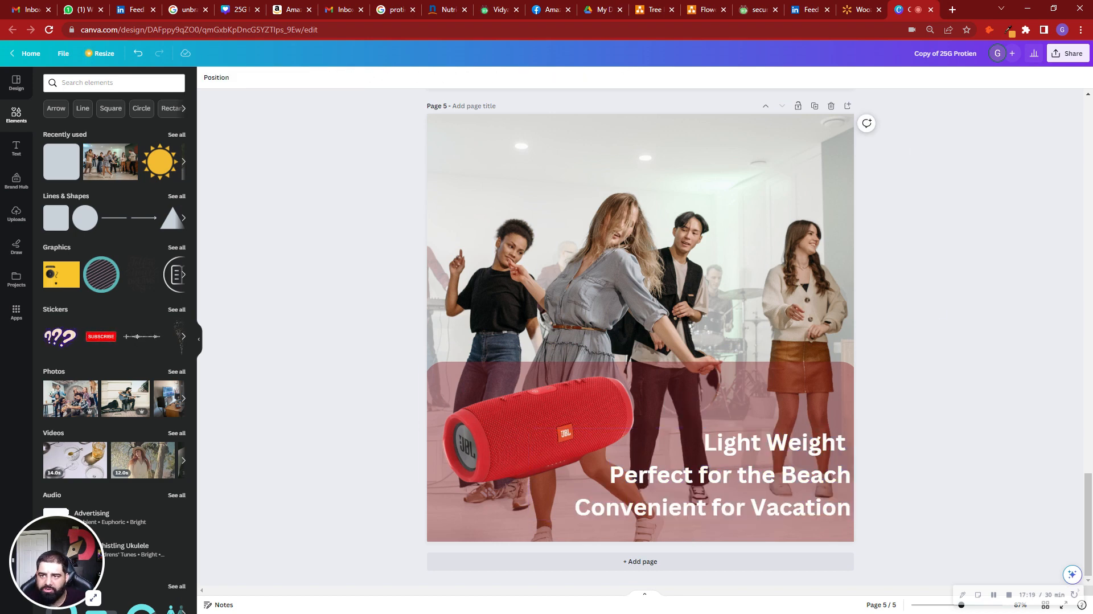
# Check the top of the JBL Charge 3 listing on Walmart, including its product images, and return to the Canva design.
pyautogui.click(856, 10)
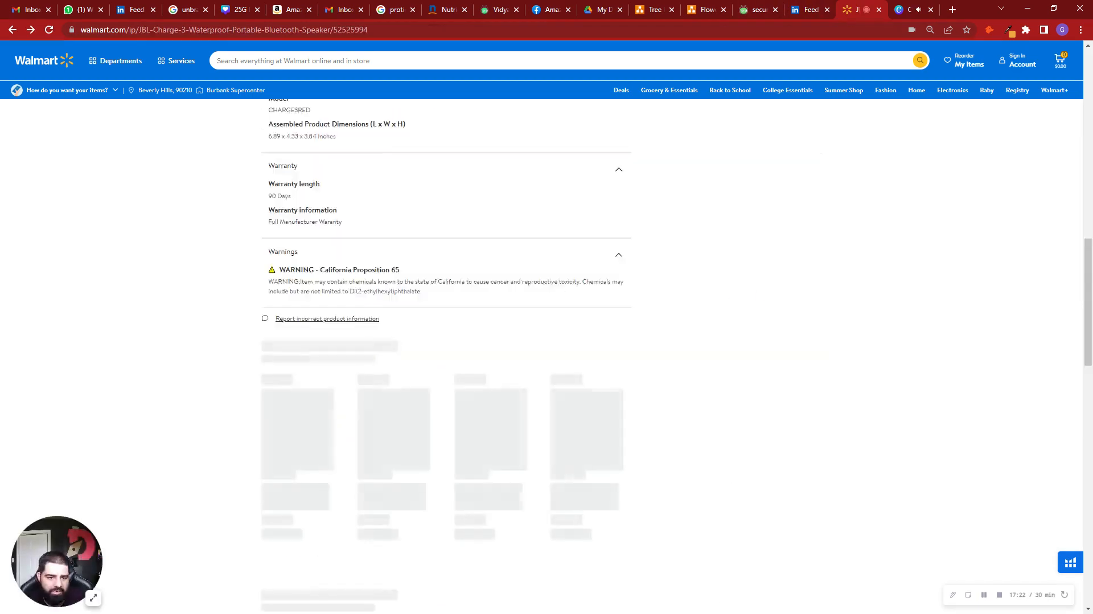
pyautogui.scroll(15, 290, 235)
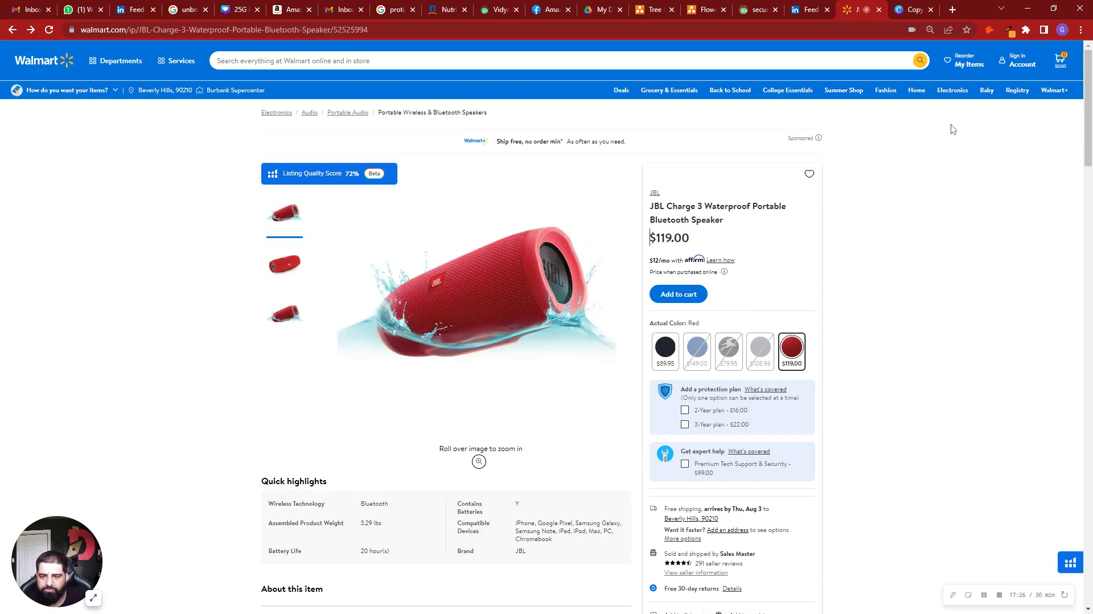
pyautogui.click(919, 7)
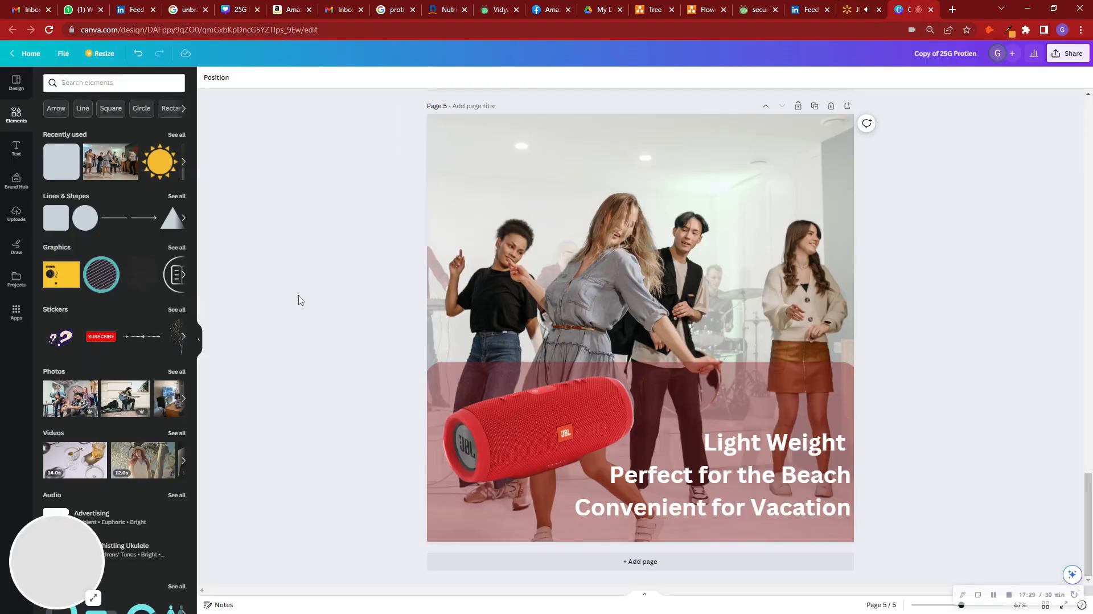
# Review the finished speaker images from page 1 through page 5 of the design.
pyautogui.scroll(10, 500, 295)
pyautogui.scroll(15, 826, 337)
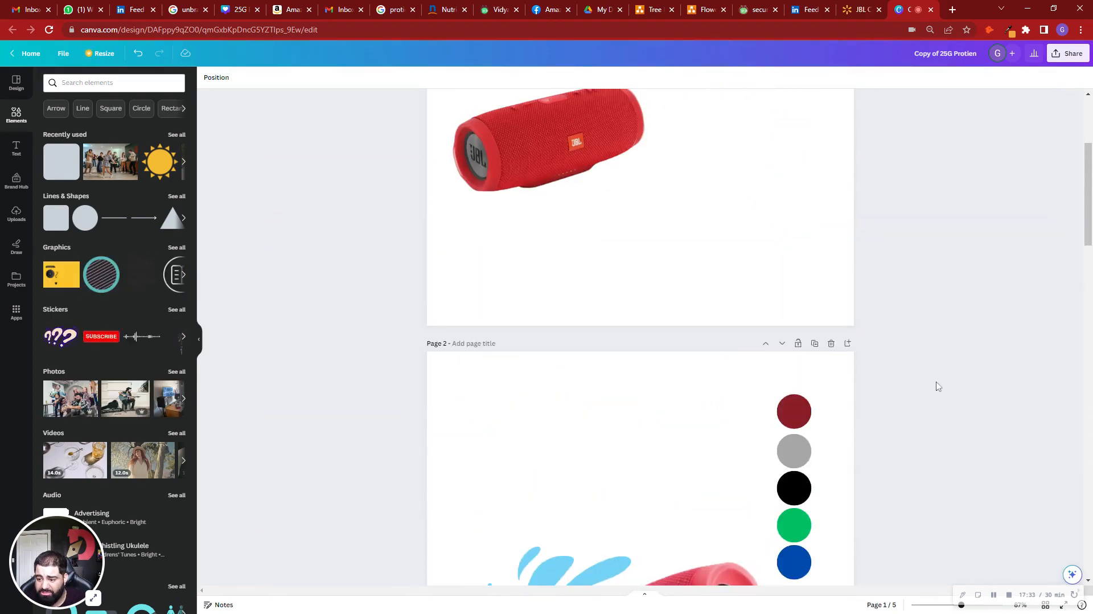
pyautogui.scroll(4, 939, 386)
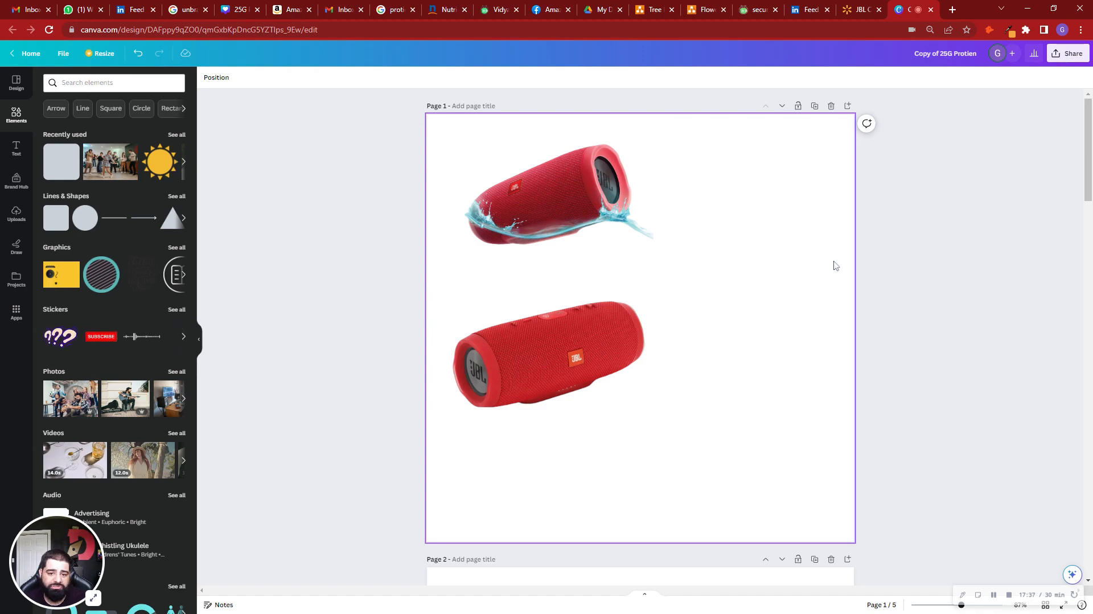
pyautogui.scroll(-18, 747, 255)
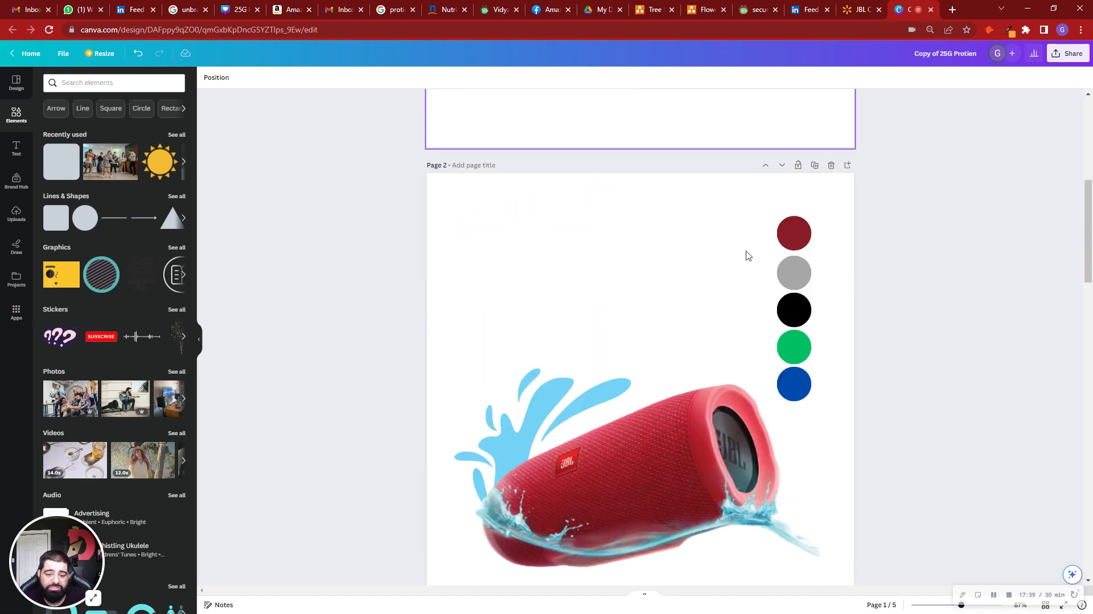
pyautogui.scroll(-5, 746, 256)
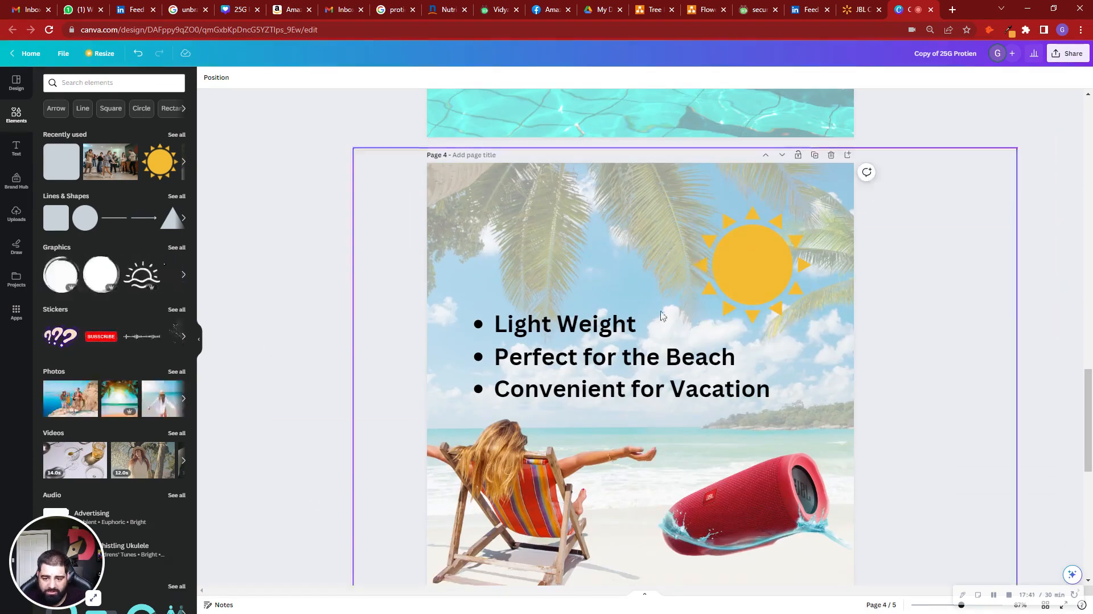
pyautogui.scroll(-3, 848, 327)
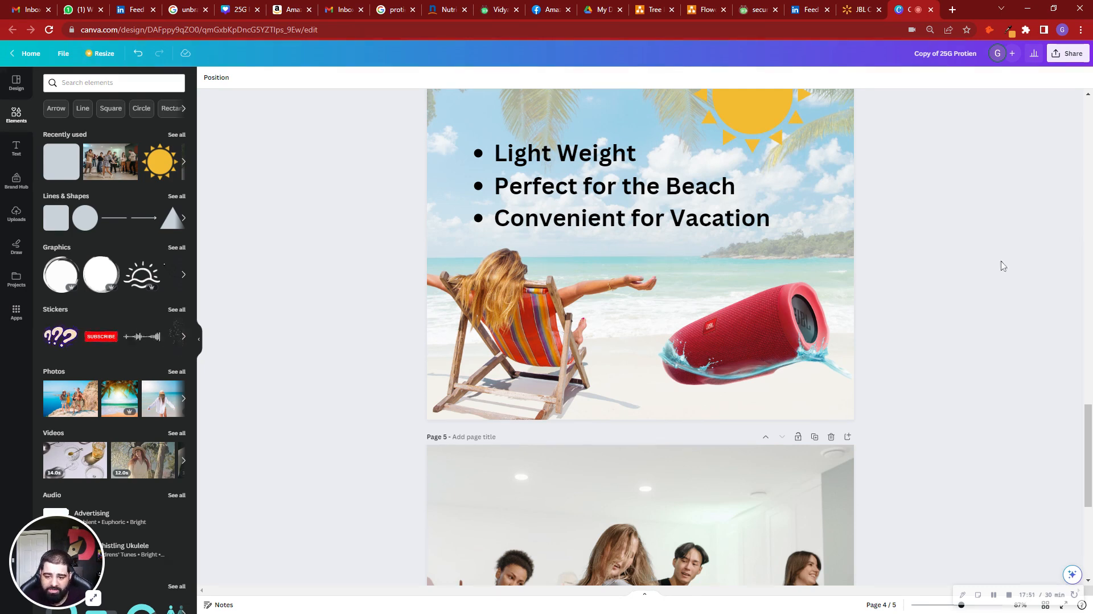
pyautogui.scroll(-6, 1001, 264)
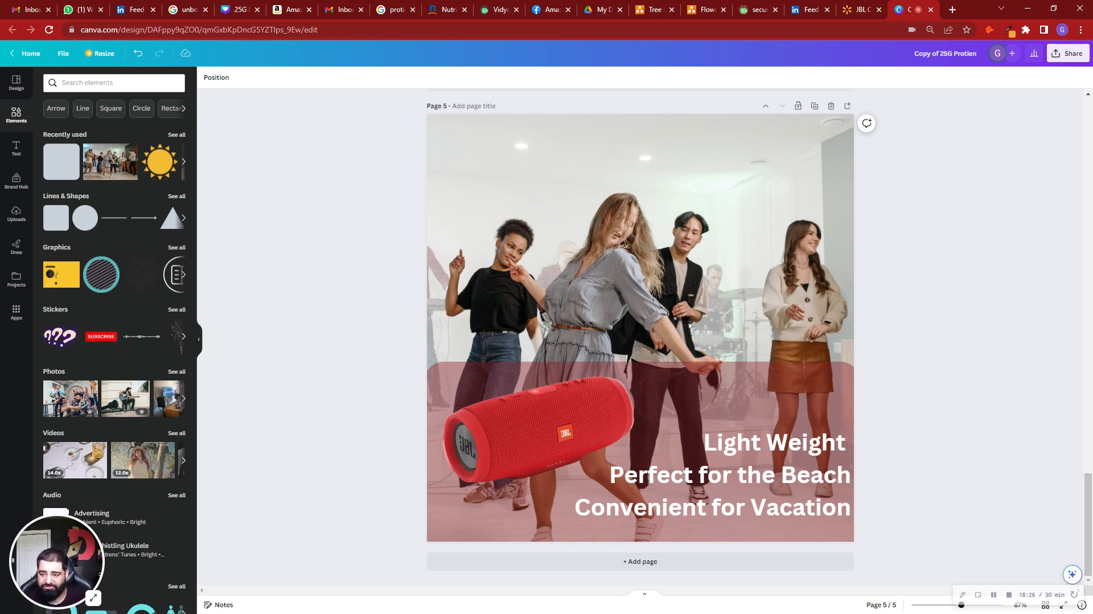
pyautogui.click(1011, 598)
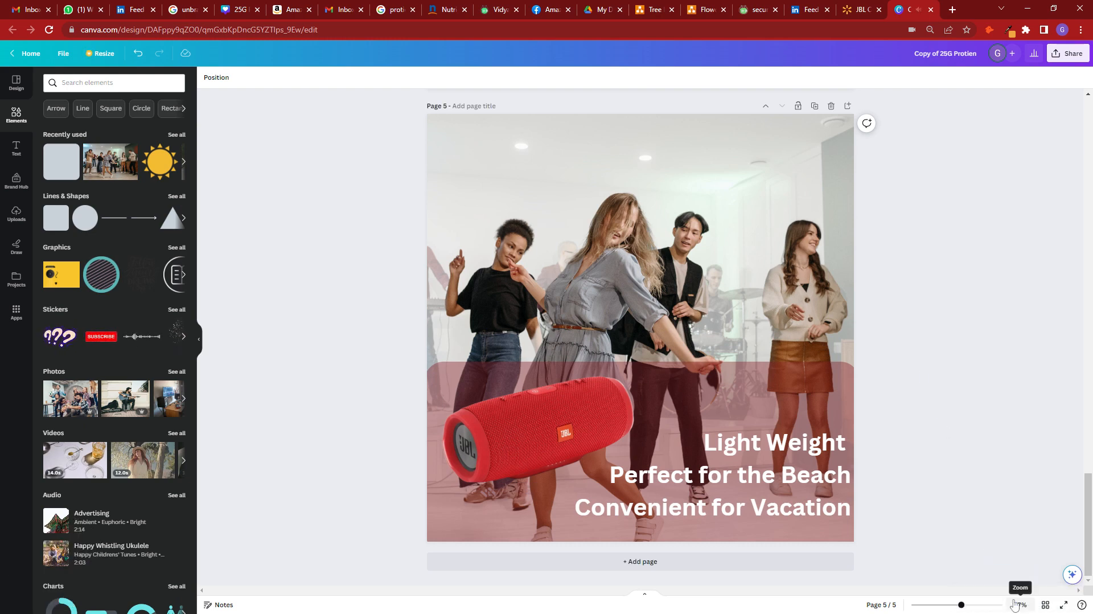